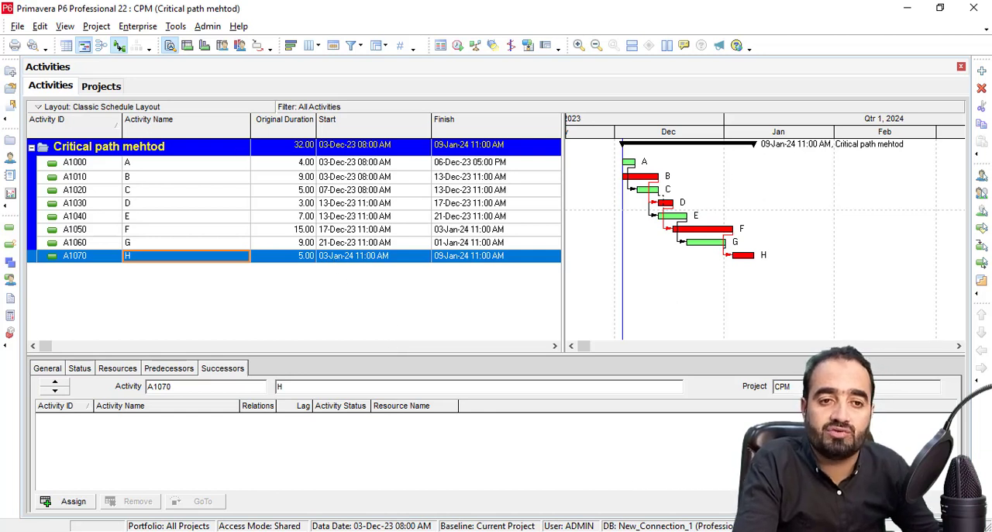
# Check which global calendar is set as the default in the enterprise calendars list.
pyautogui.click(16, 26)
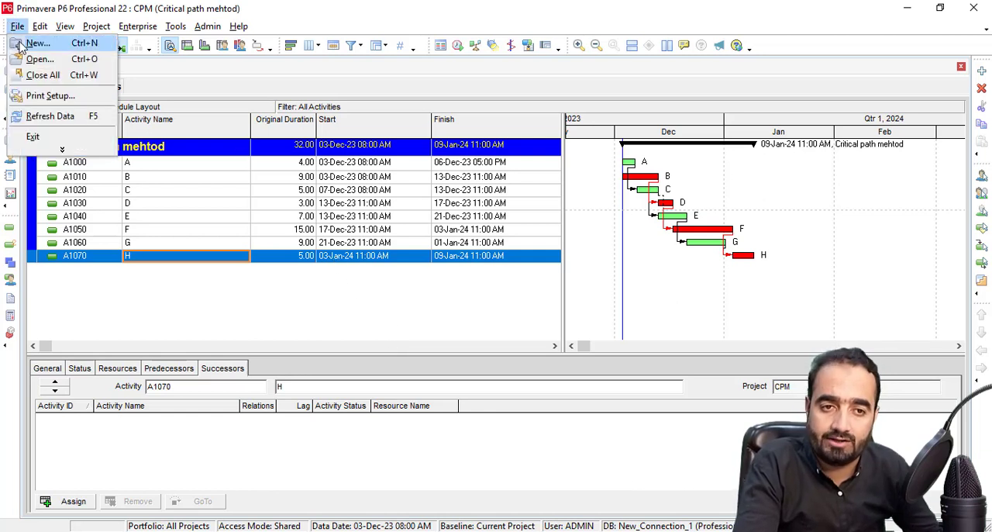
pyautogui.click(21, 28)
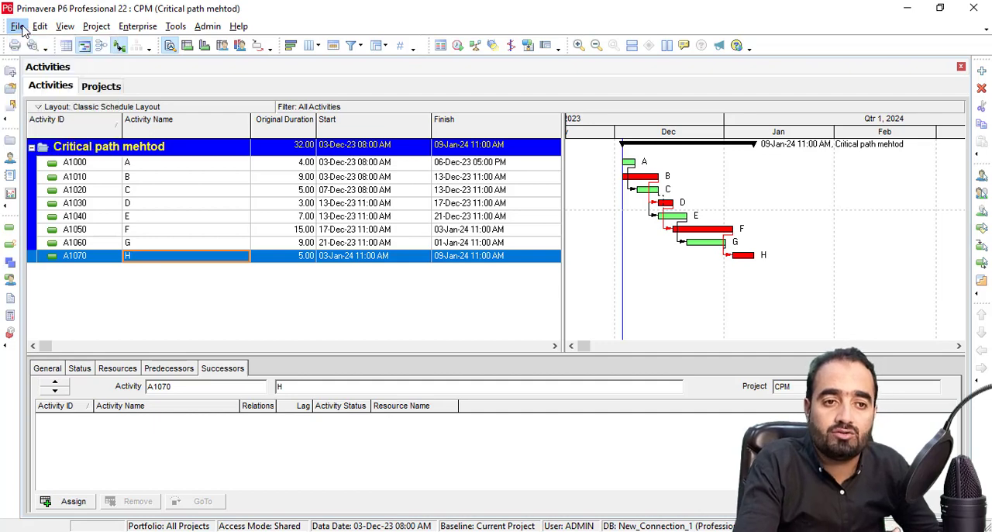
pyautogui.click(129, 29)
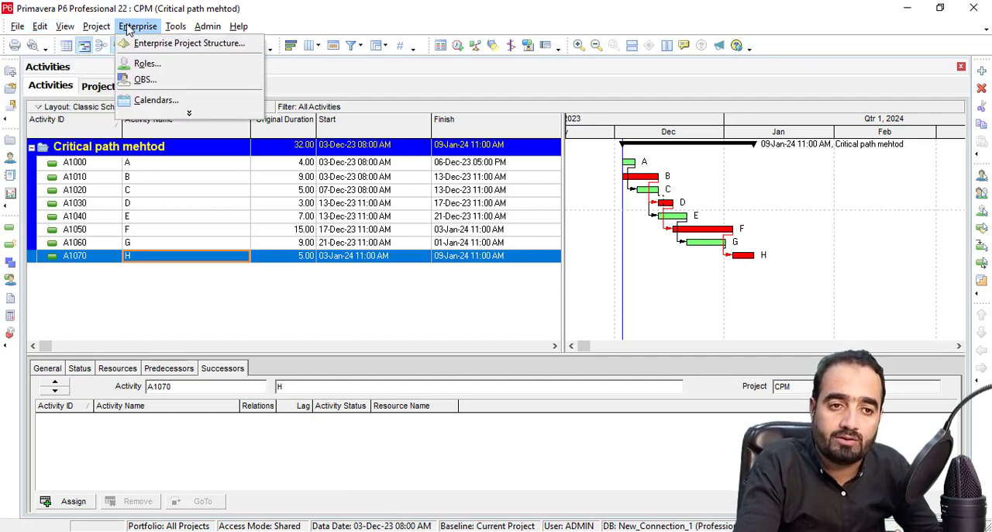
pyautogui.click(147, 99)
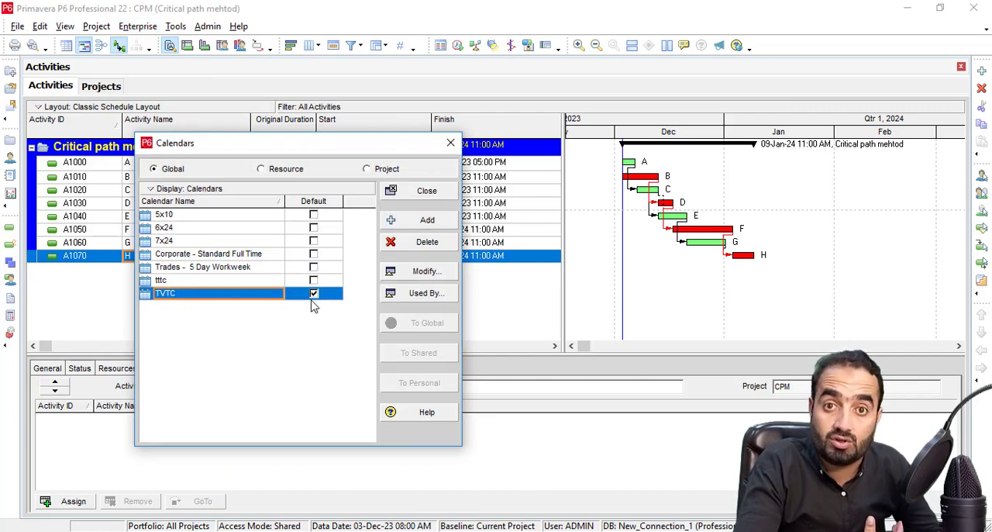
pyautogui.click(451, 144)
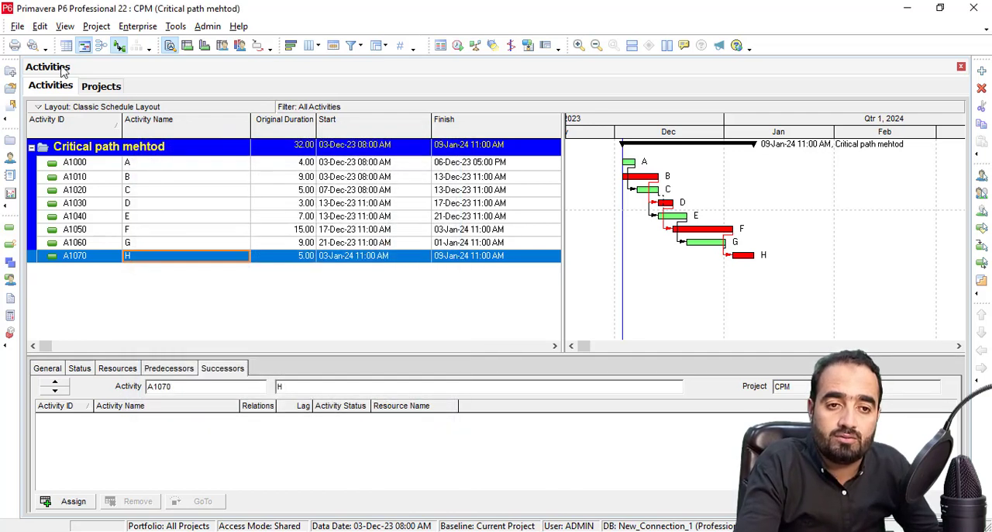
# Start a new project and place it under the Architcuture EPS node within Civil.
pyautogui.click(17, 28)
pyautogui.click(35, 44)
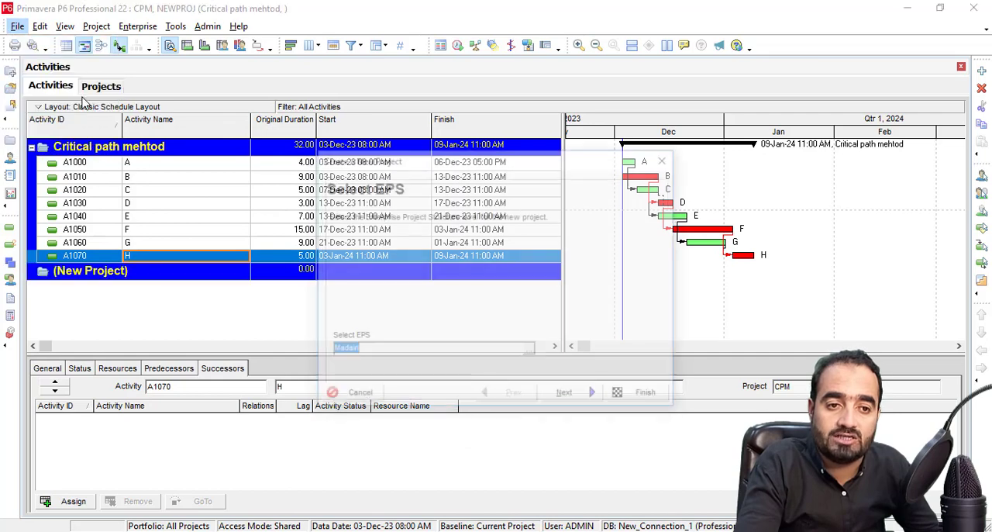
pyautogui.moveTo(361, 164); pyautogui.dragTo(169, 133)
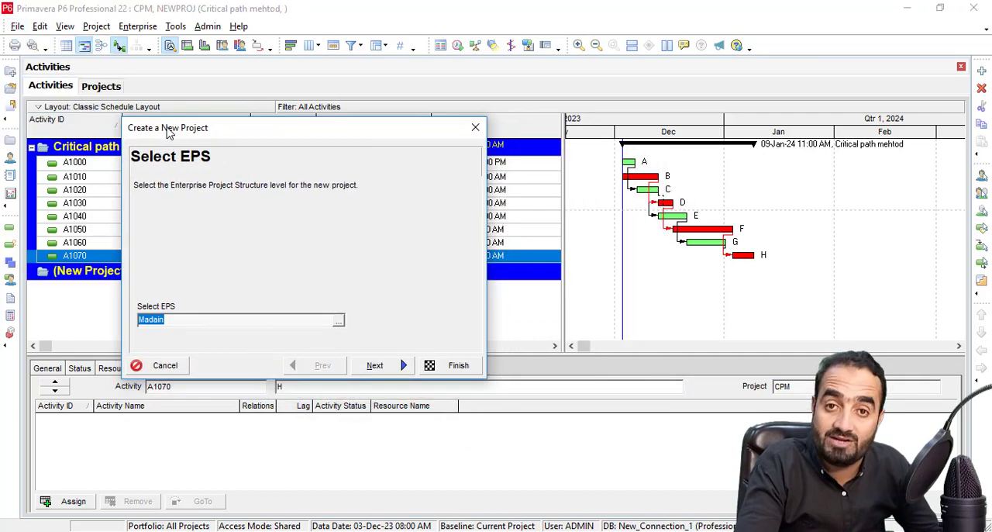
pyautogui.click(339, 322)
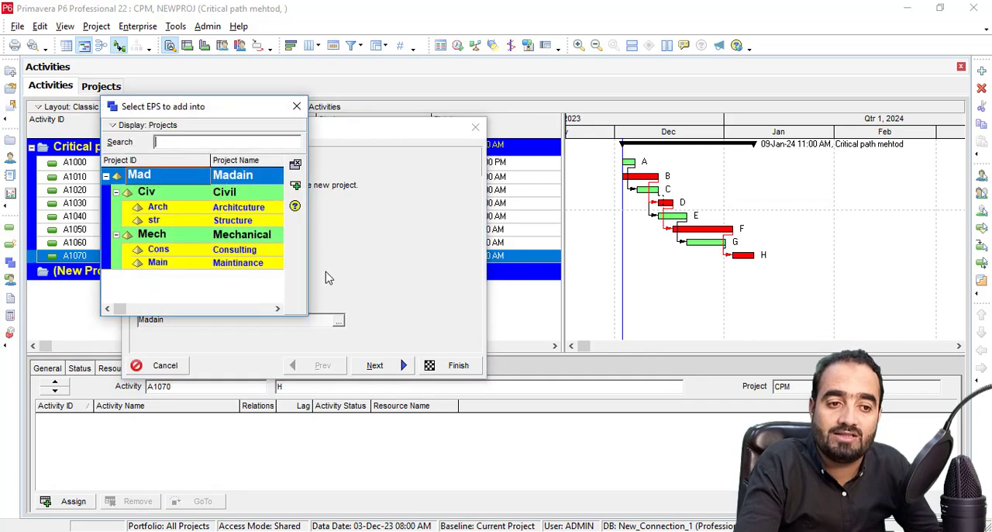
pyautogui.doubleClick(236, 214)
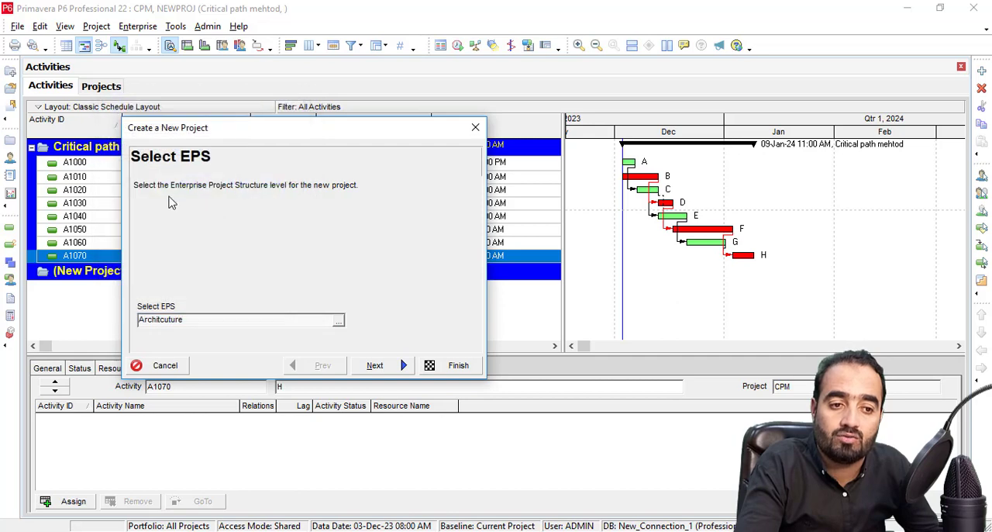
pyautogui.click(372, 365)
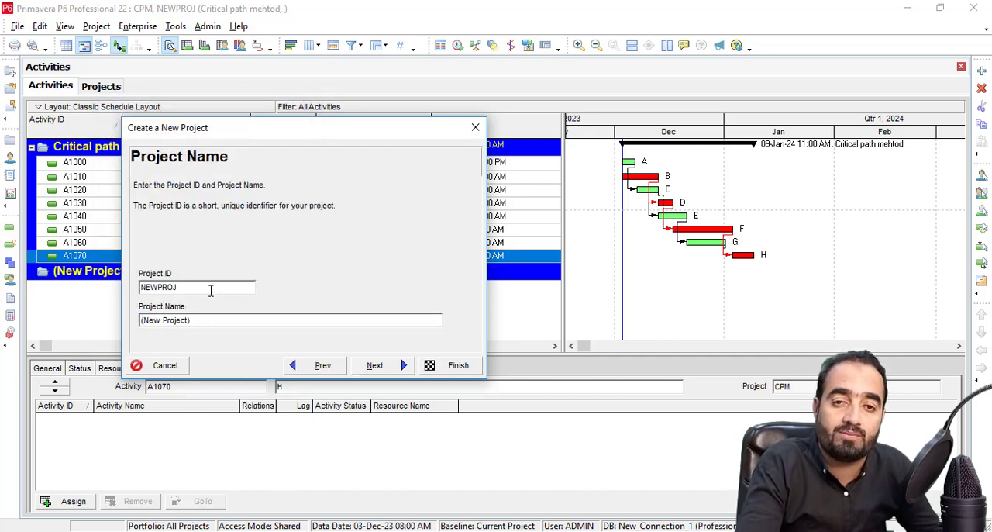
# Set the new project's ID to TVTC and its name to Technical Vocational Training Center.
pyautogui.moveTo(210, 290); pyautogui.dragTo(106, 287)
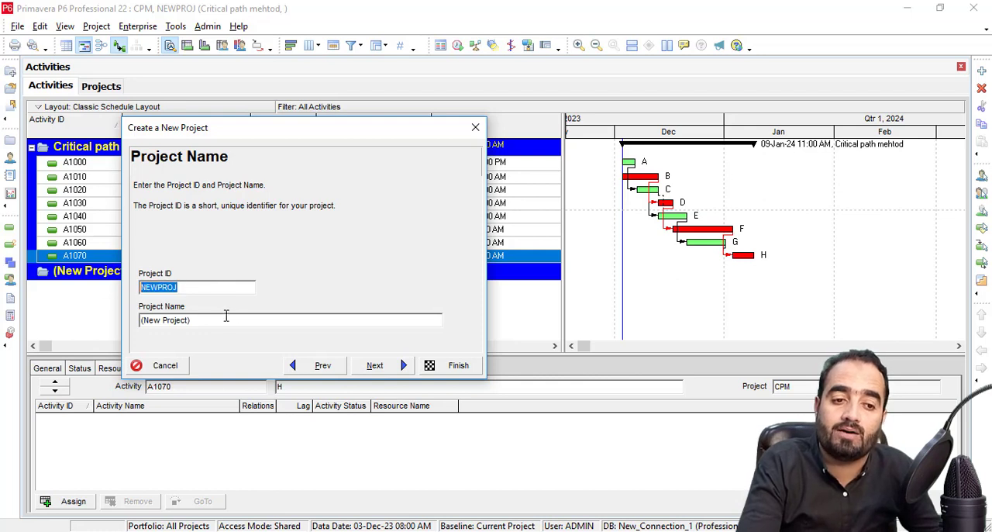
pyautogui.moveTo(217, 320); pyautogui.dragTo(75, 299)
pyautogui.moveTo(190, 285); pyautogui.dragTo(65, 275)
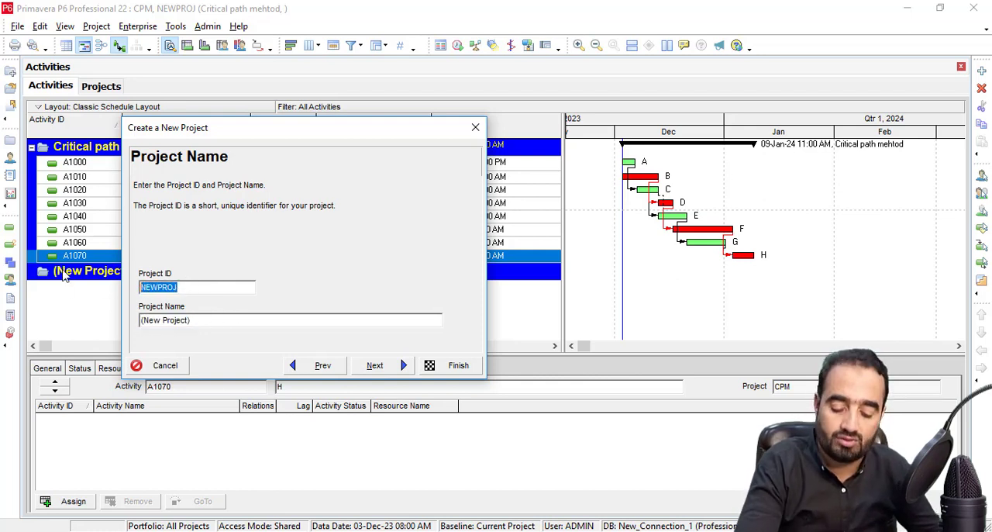
pyautogui.write('TVTC')
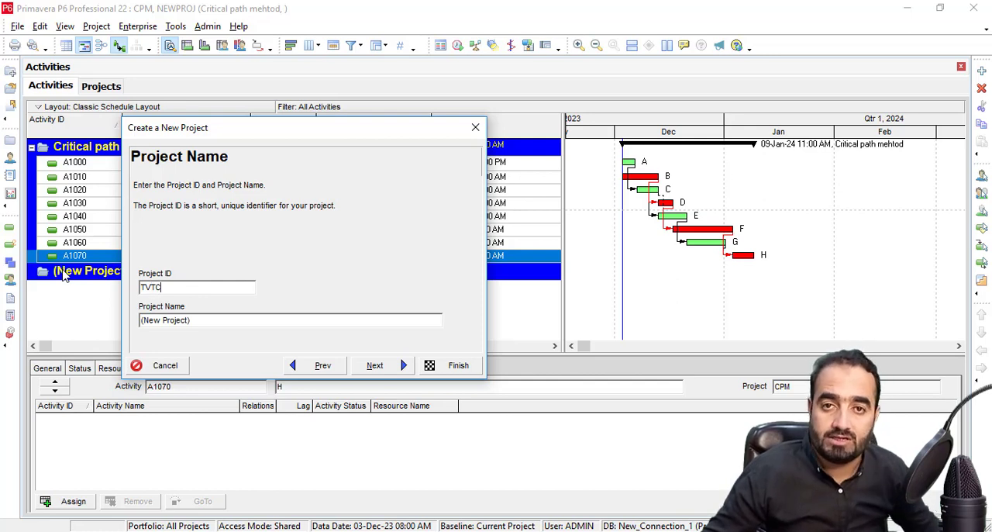
pyautogui.moveTo(138, 318); pyautogui.dragTo(2, 317)
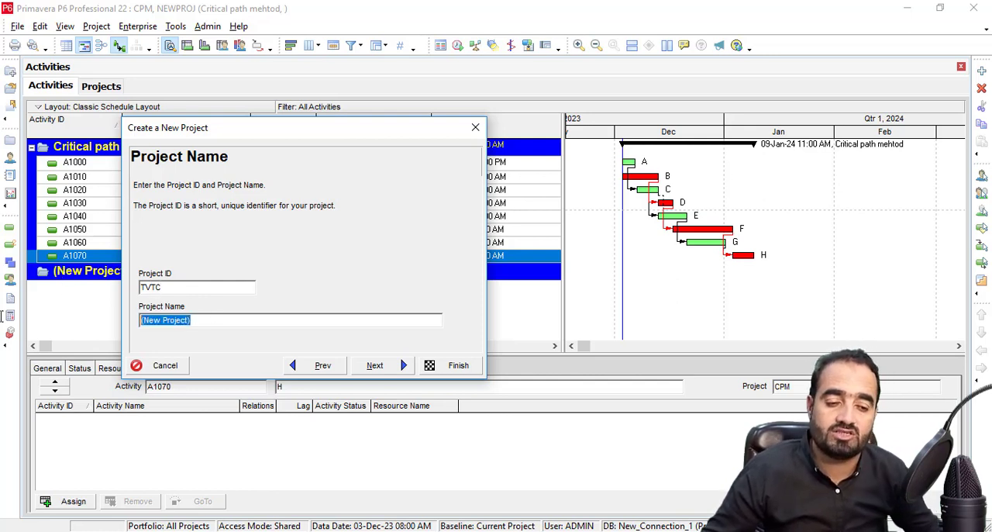
pyautogui.write('T')
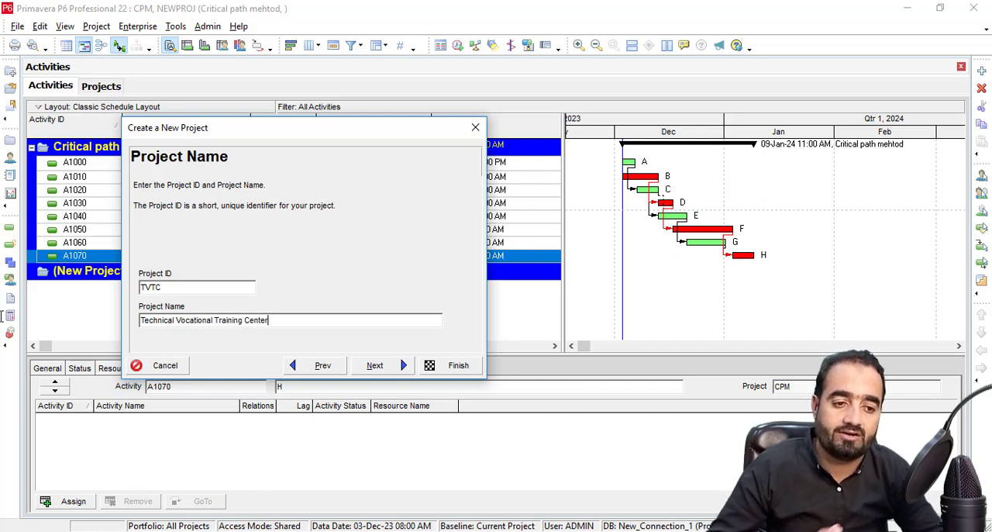
pyautogui.click(376, 367)
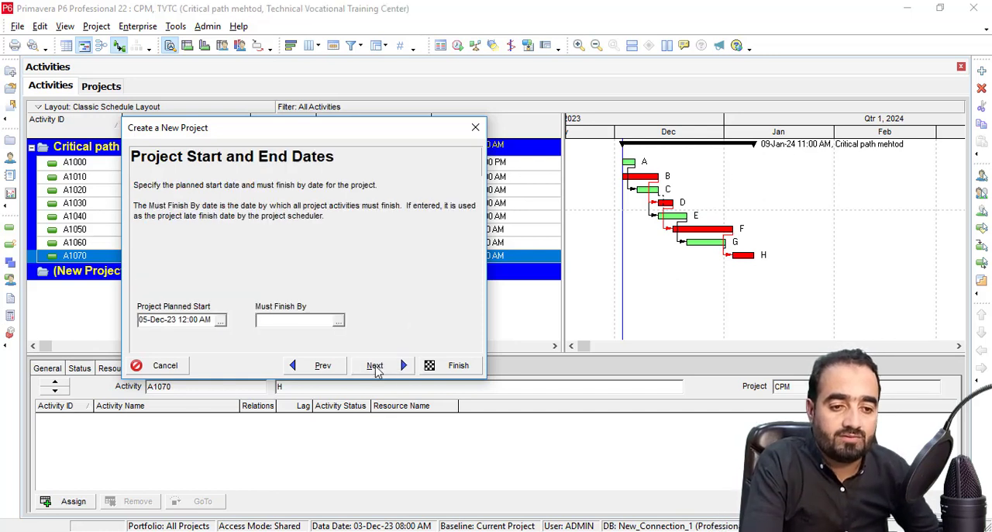
# Set the project's planned start to 01-Jan-23 08:00 AM, leaving the Must Finish By date empty.
pyautogui.click(220, 320)
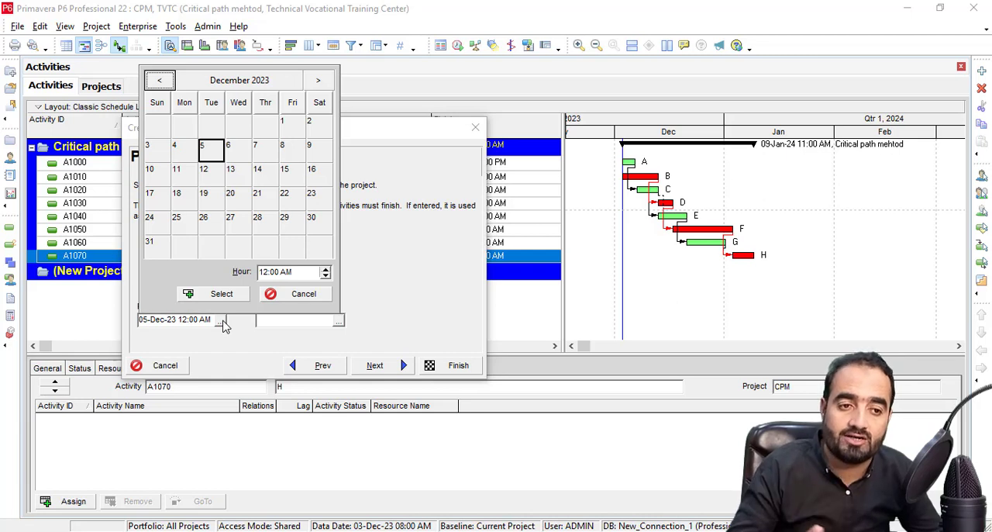
pyautogui.click(160, 81)
pyautogui.click(160, 81)
pyautogui.click(160, 81)
pyautogui.click(161, 80)
pyautogui.click(161, 80)
pyautogui.click(160, 81)
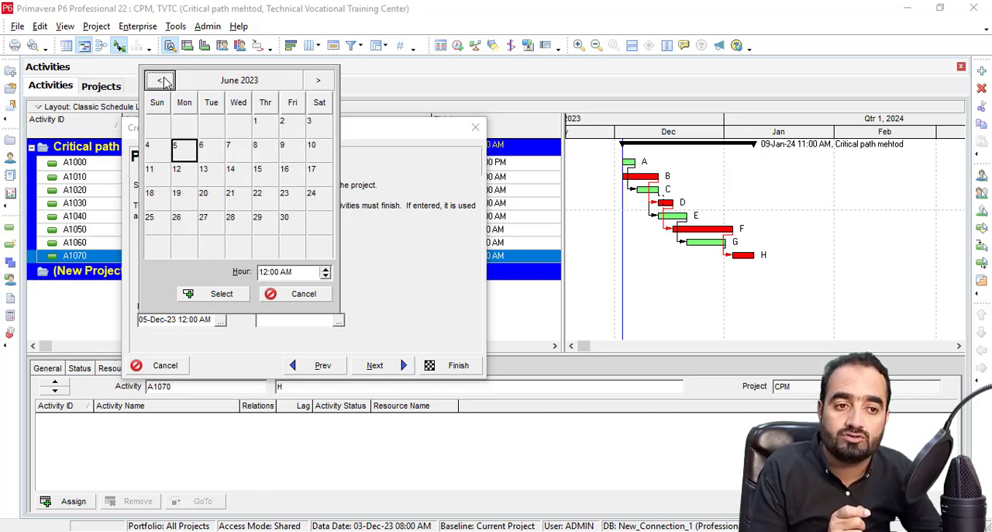
pyautogui.click(160, 80)
pyautogui.click(161, 81)
pyautogui.click(161, 81)
pyautogui.click(160, 81)
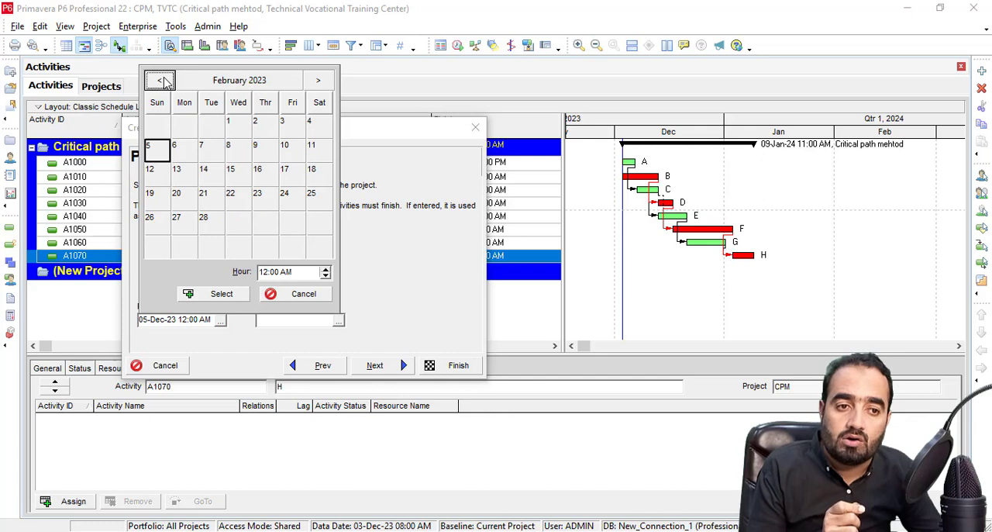
pyautogui.click(160, 80)
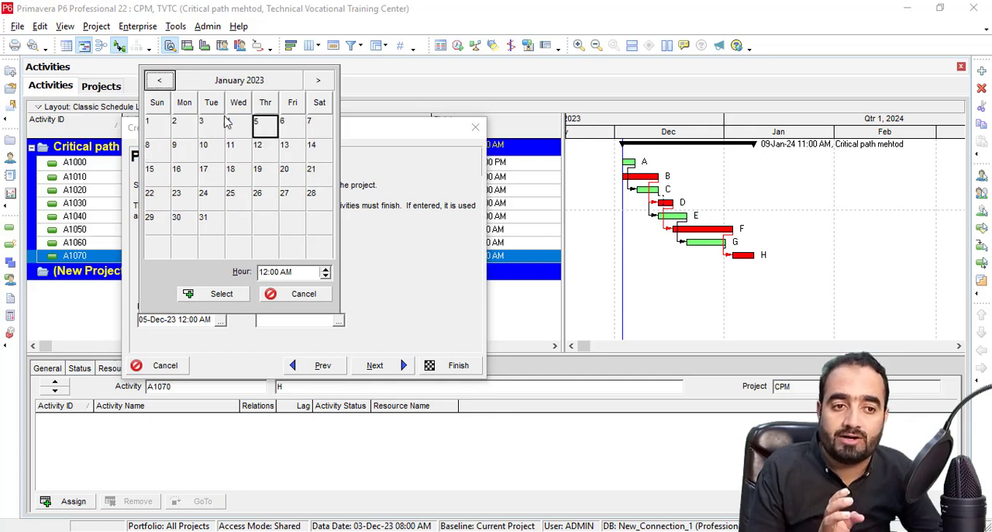
pyautogui.click(159, 128)
pyautogui.click(262, 274)
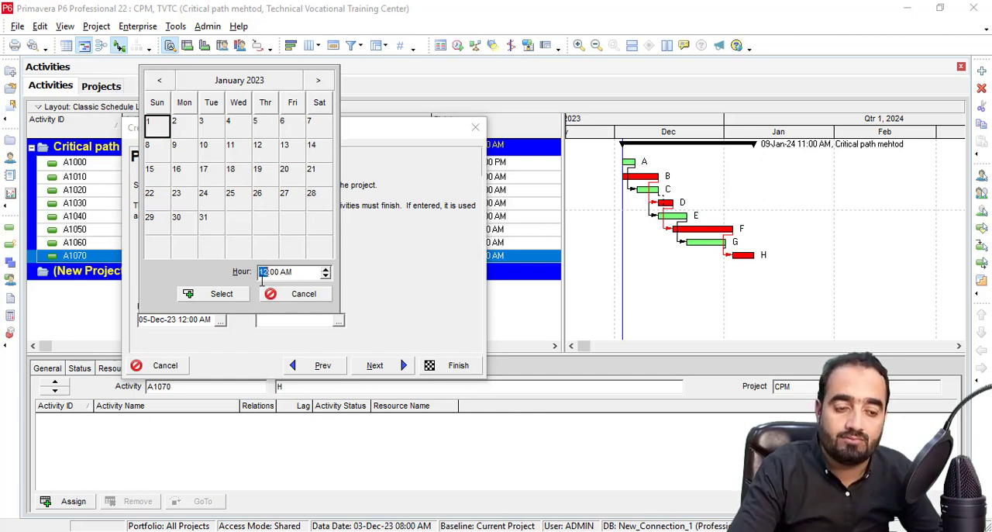
pyautogui.write('8')
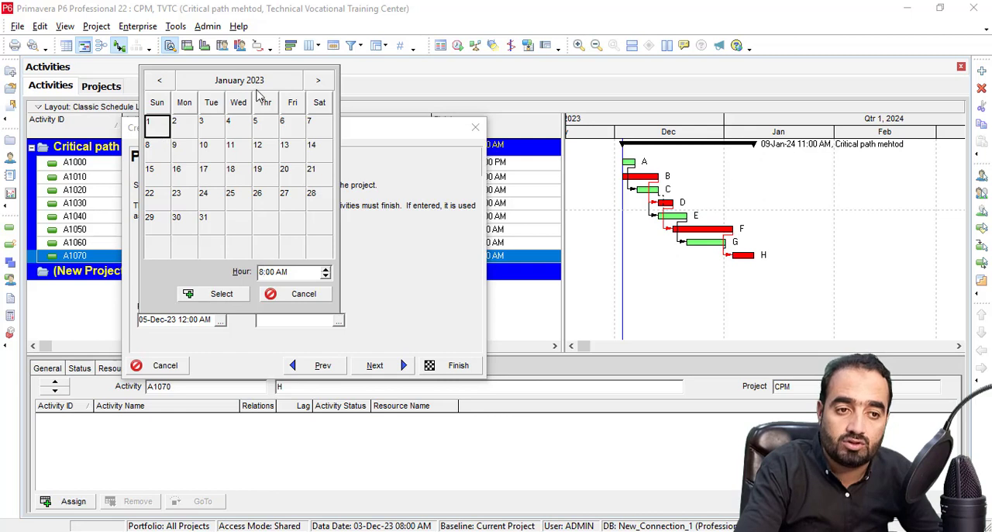
pyautogui.click(210, 293)
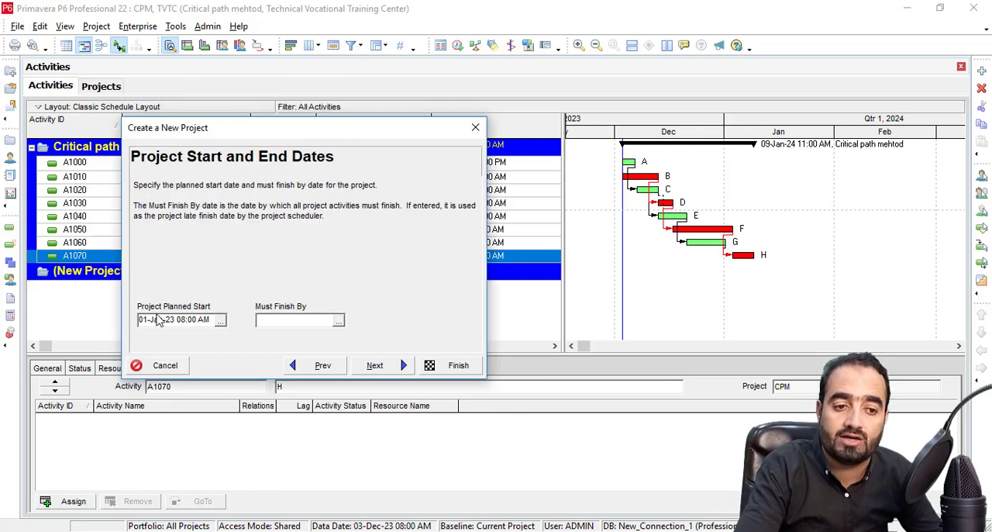
pyautogui.moveTo(213, 320); pyautogui.dragTo(124, 318)
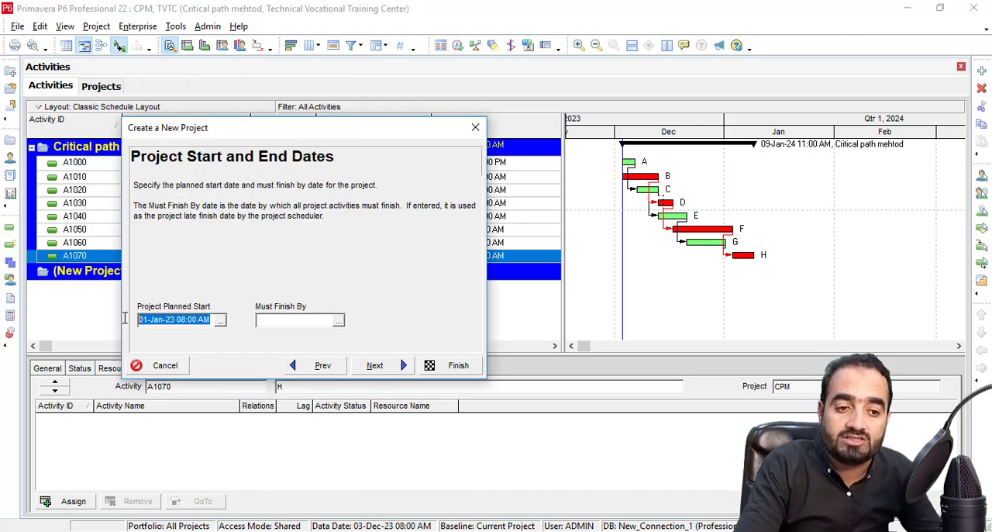
pyautogui.click(278, 319)
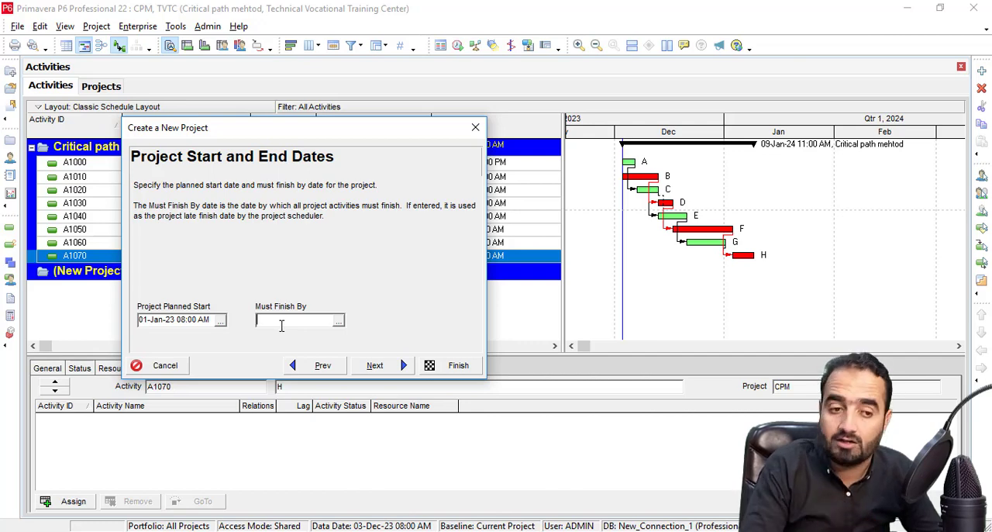
pyautogui.click(375, 365)
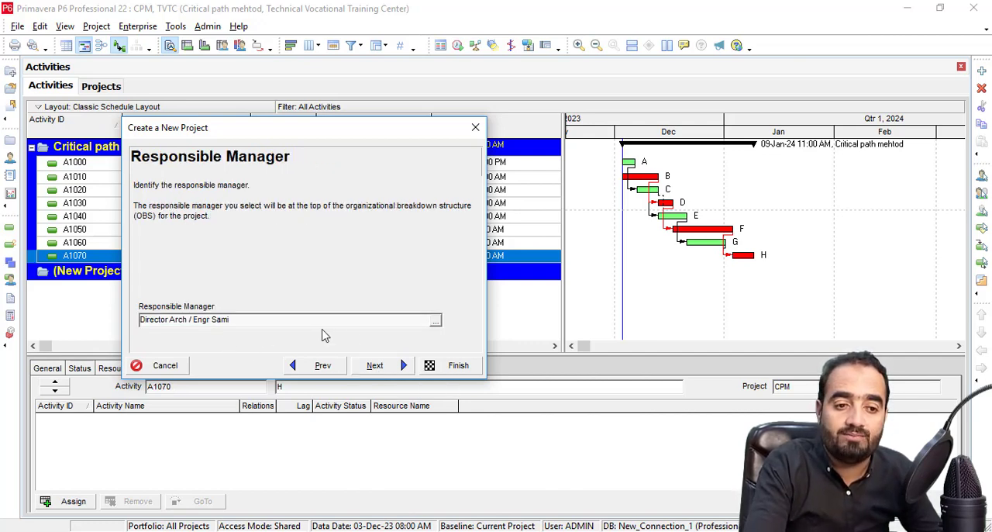
# Review the available responsible managers and keep the preselected architecture director for the new project.
pyautogui.click(434, 320)
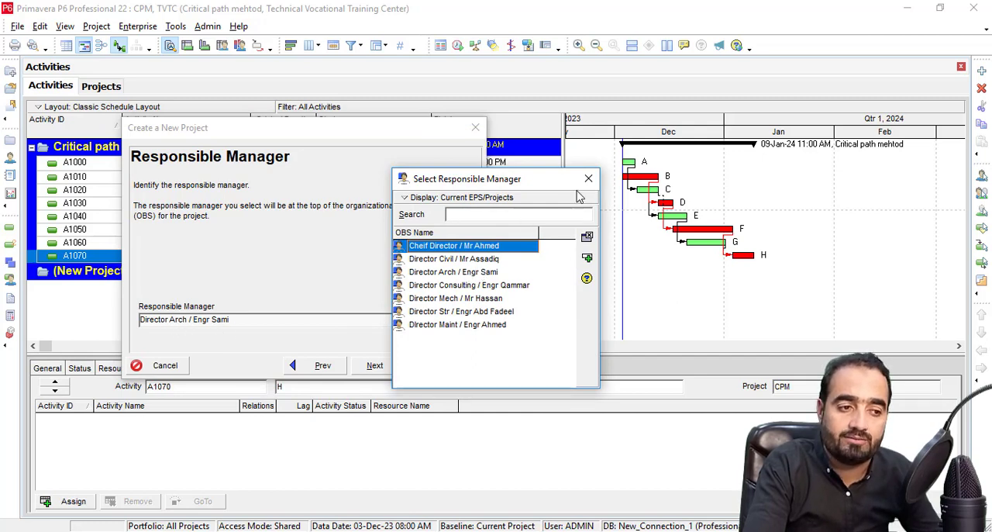
pyautogui.click(588, 179)
pyautogui.click(406, 370)
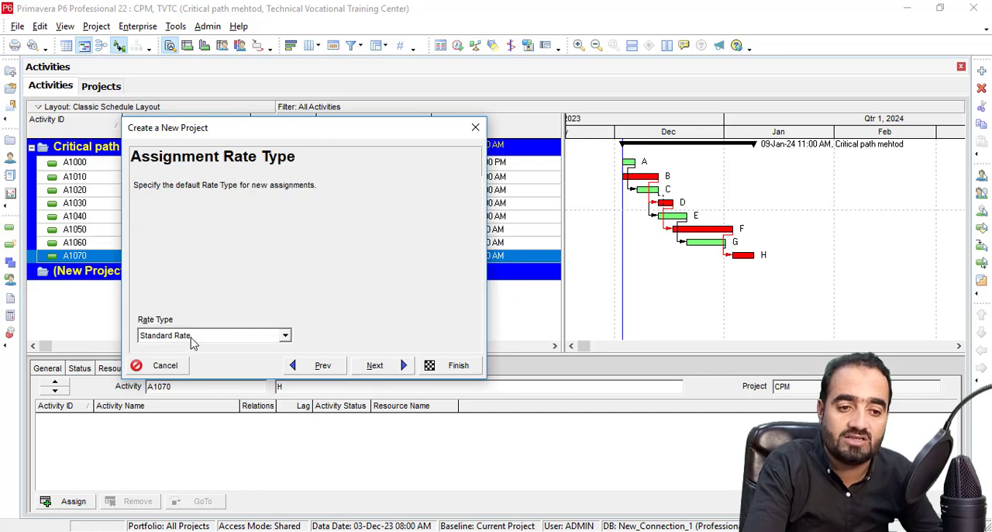
# Choose Standard Rate as the default assignment rate type and finish creating the project.
pyautogui.click(285, 336)
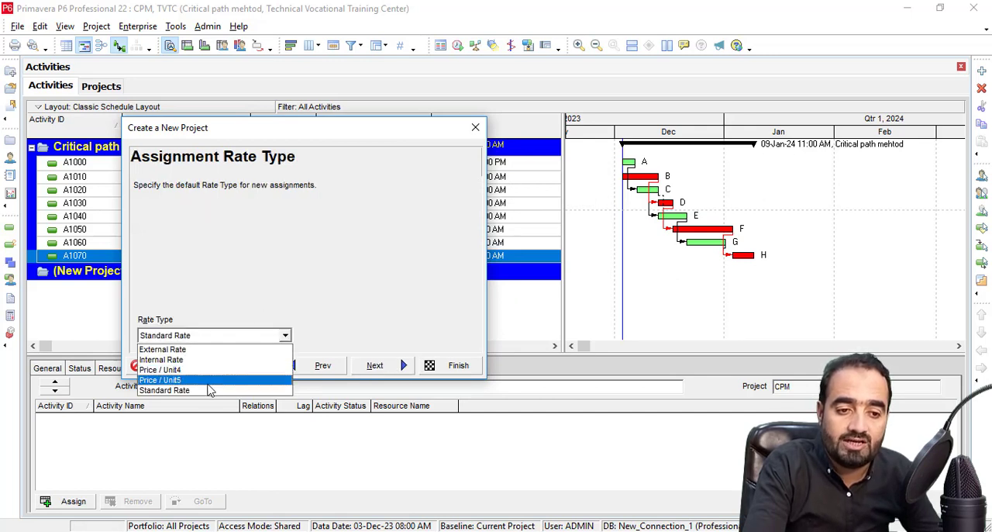
pyautogui.click(208, 390)
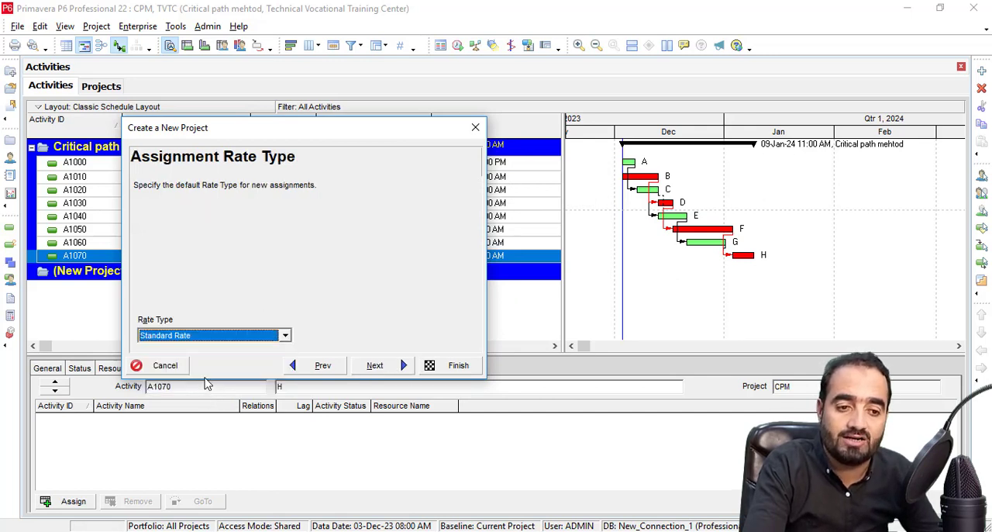
pyautogui.click(378, 370)
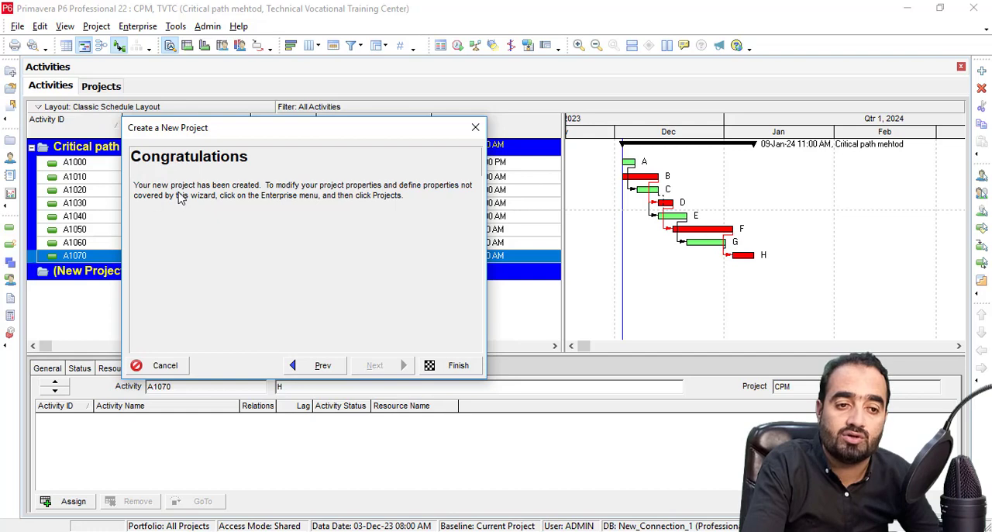
pyautogui.click(433, 365)
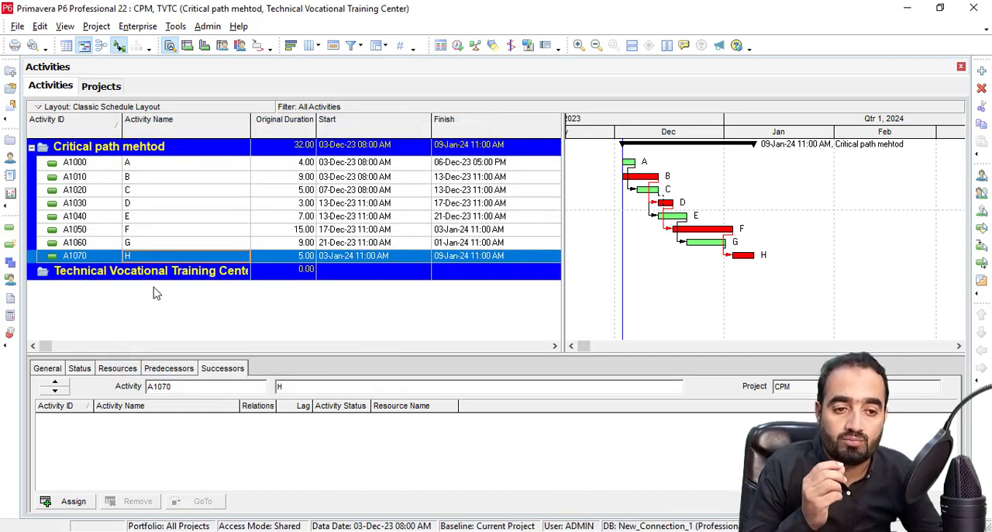
# Close all open projects and select the Technical Vocational Training Center project under Architcuture in the project list.
pyautogui.click(17, 26)
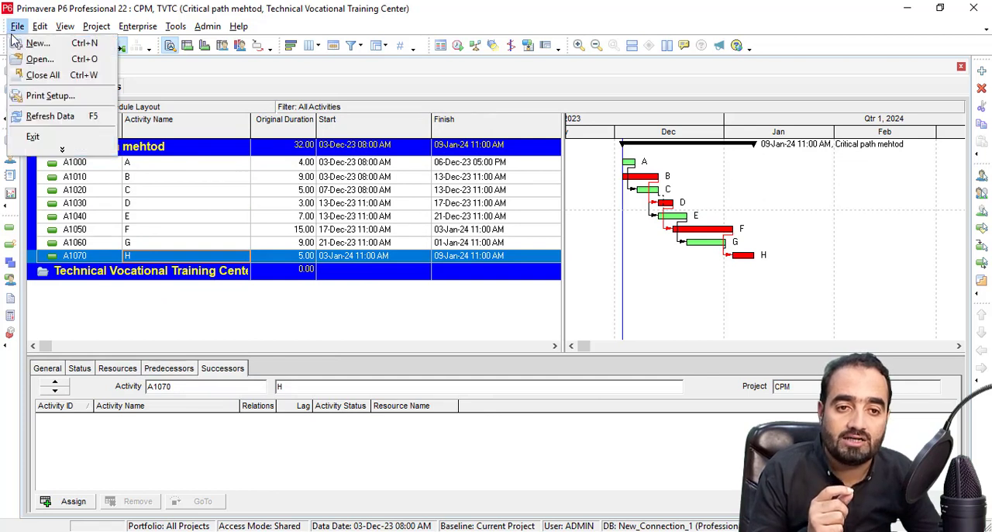
pyautogui.click(40, 75)
pyautogui.click(462, 293)
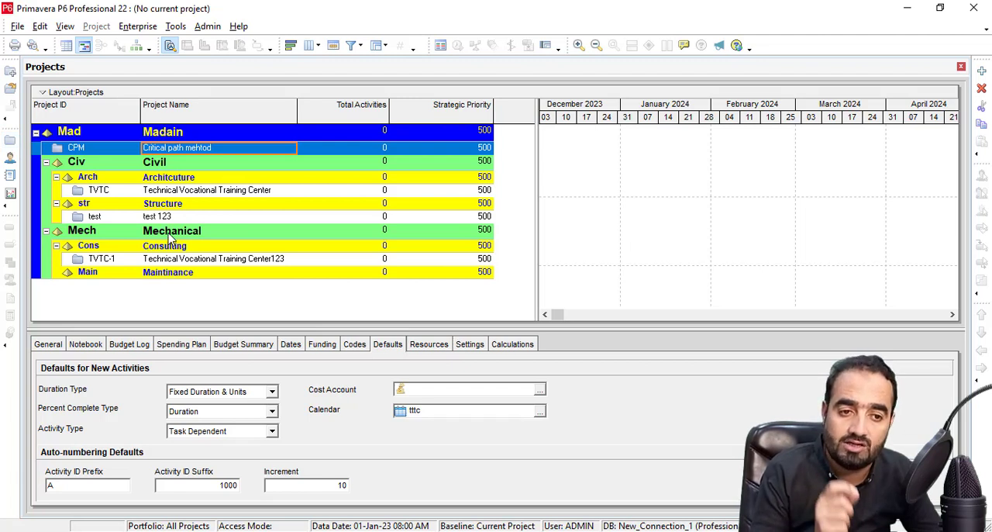
pyautogui.click(168, 193)
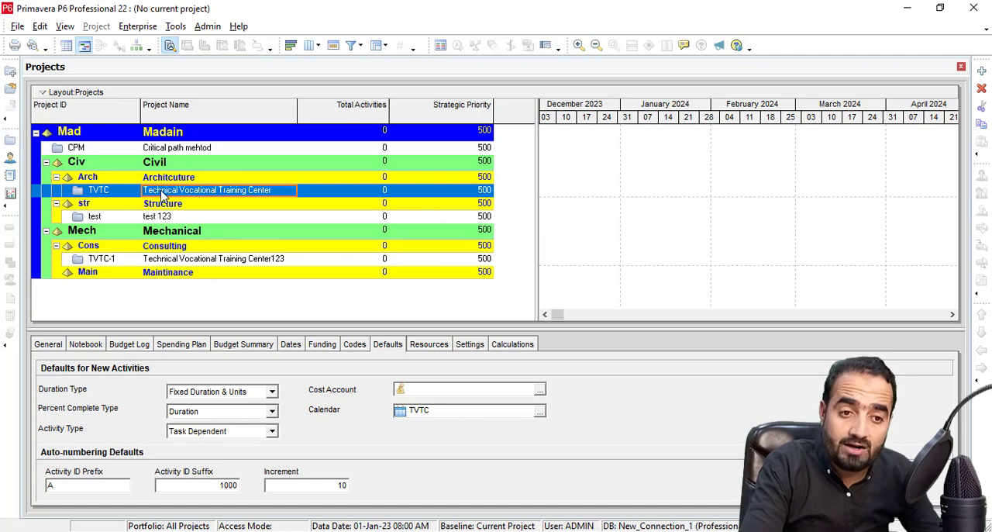
# Hide the project details and show them again for the Technical Vocational Training Center project.
pyautogui.rightClick(327, 197)
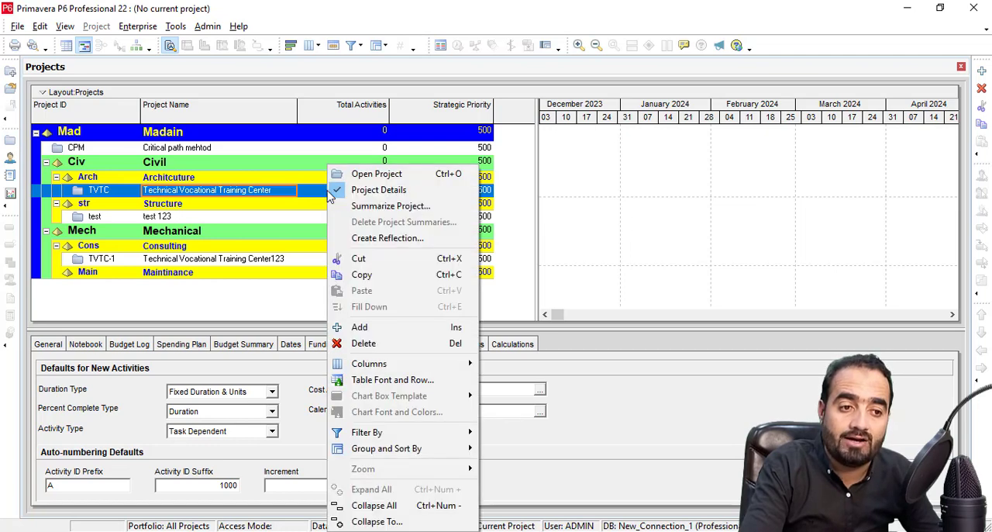
pyautogui.click(409, 149)
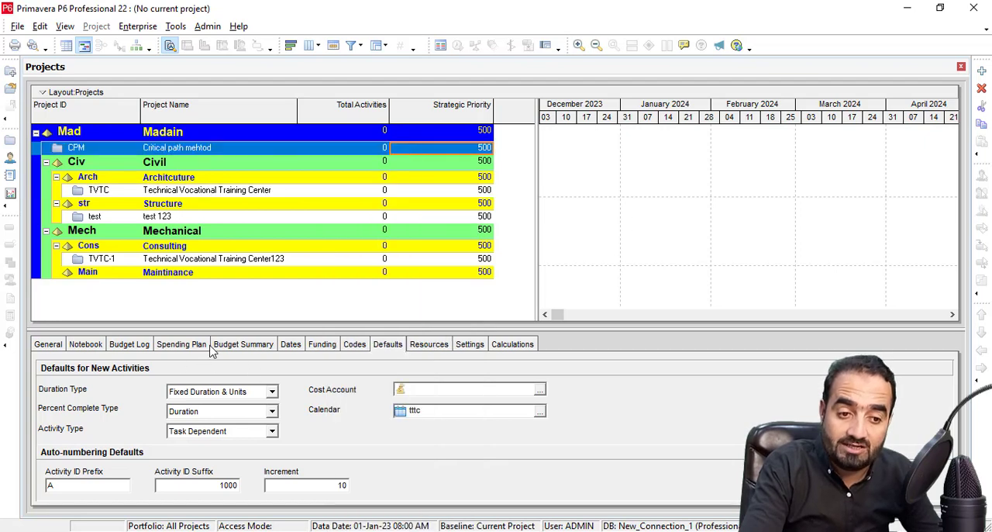
pyautogui.rightClick(279, 179)
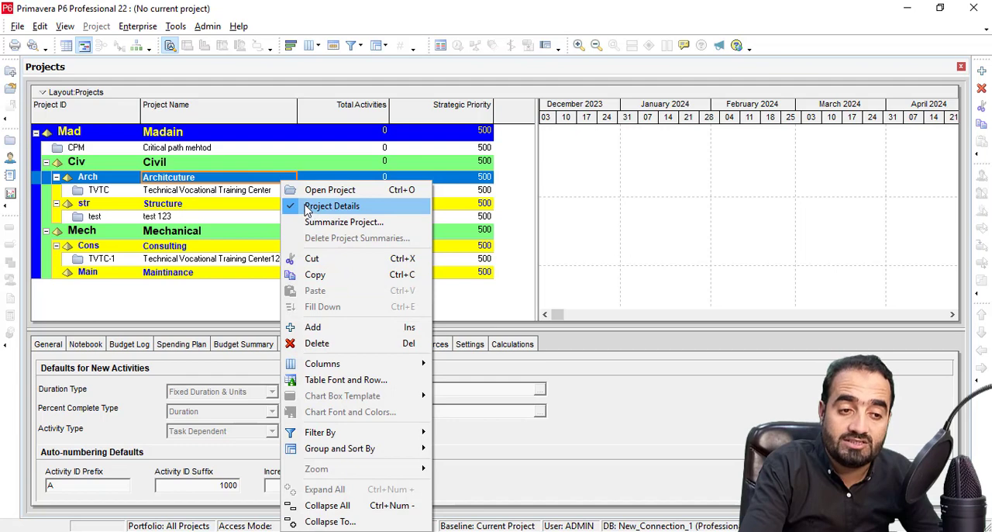
pyautogui.click(310, 207)
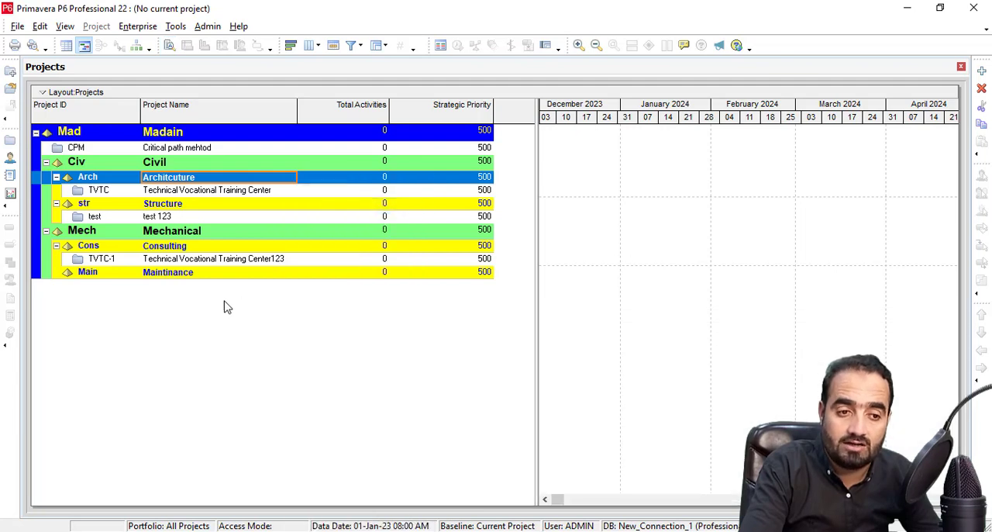
pyautogui.rightClick(279, 194)
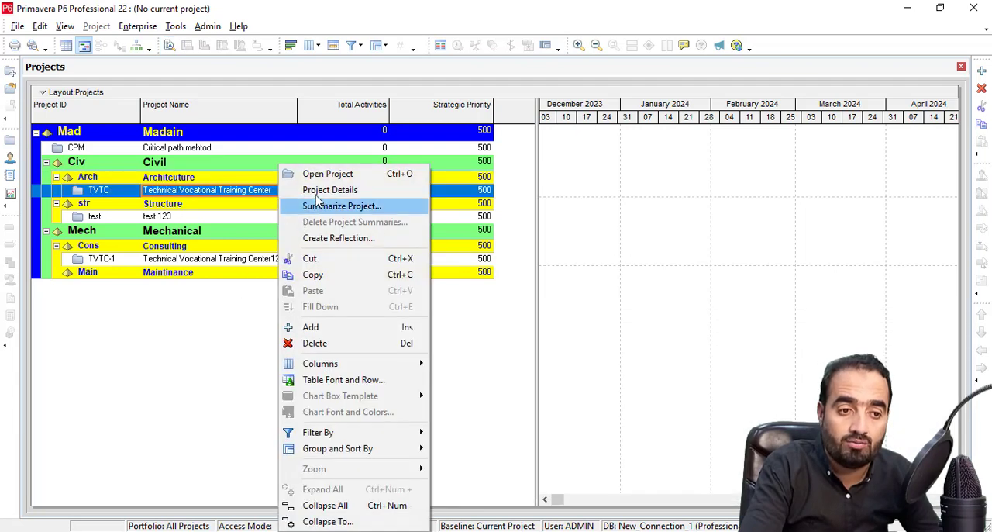
pyautogui.click(318, 191)
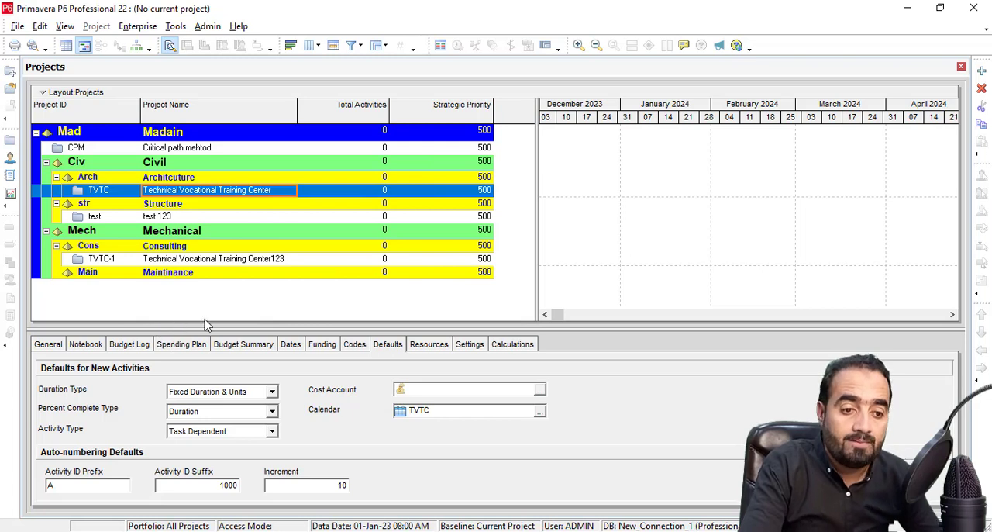
# Set the Technical Vocational Training Center project's data date to 01-Jan-23 08:00 AM, matching its planned start.
pyautogui.click(299, 349)
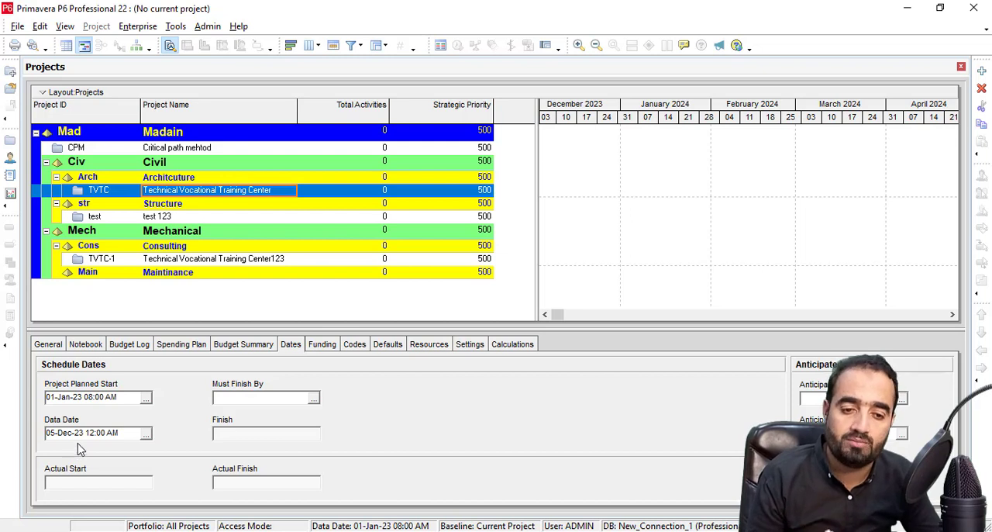
pyautogui.click(146, 432)
pyautogui.click(74, 196)
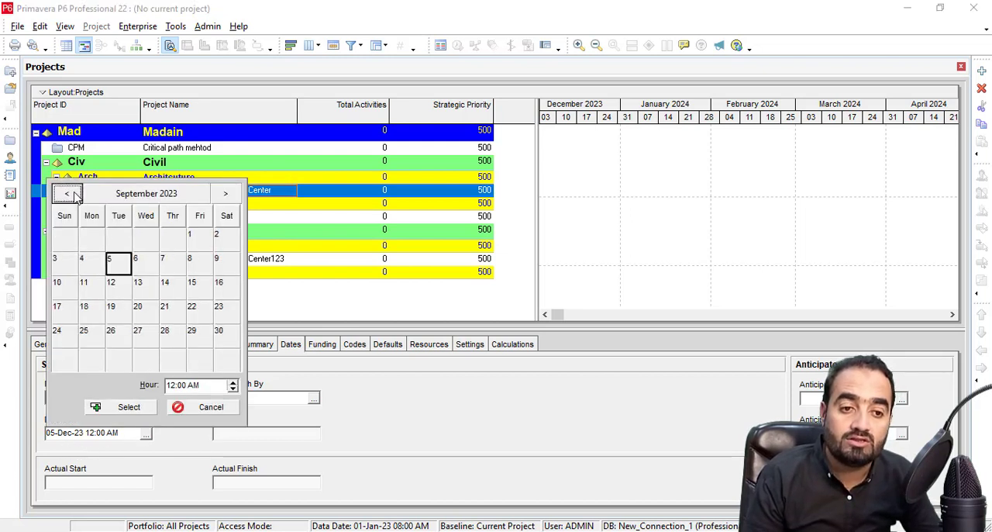
pyautogui.click(75, 196)
pyautogui.click(74, 196)
pyautogui.click(75, 196)
pyautogui.click(75, 196)
pyautogui.click(75, 196)
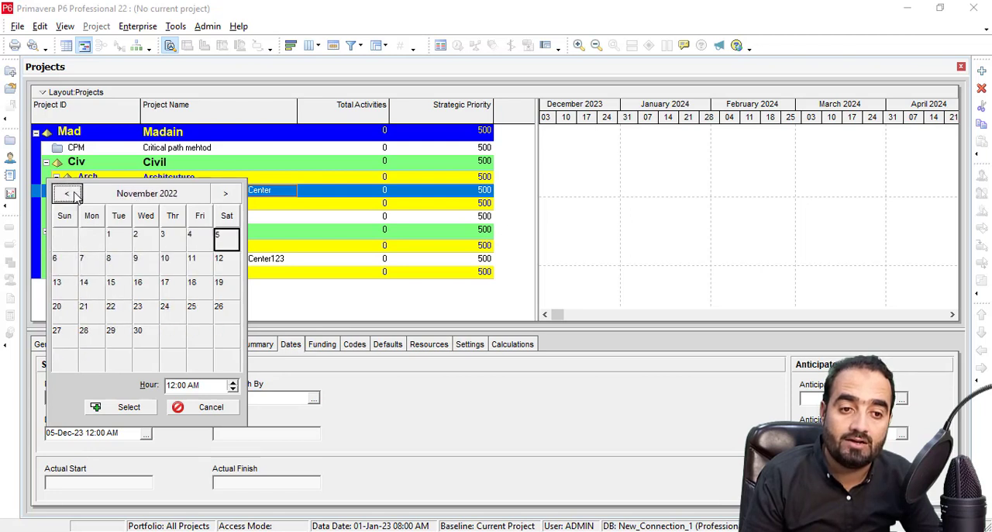
pyautogui.click(225, 194)
pyautogui.click(226, 194)
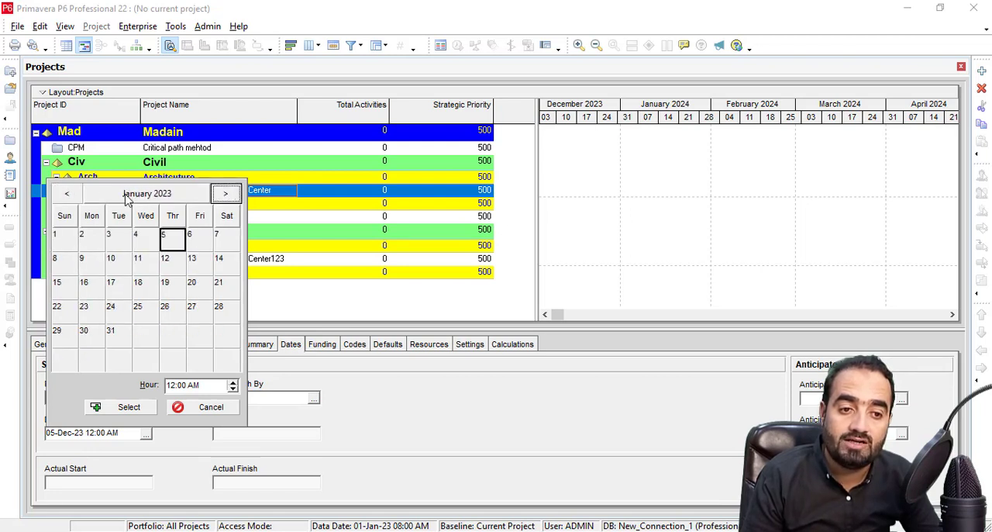
pyautogui.click(65, 239)
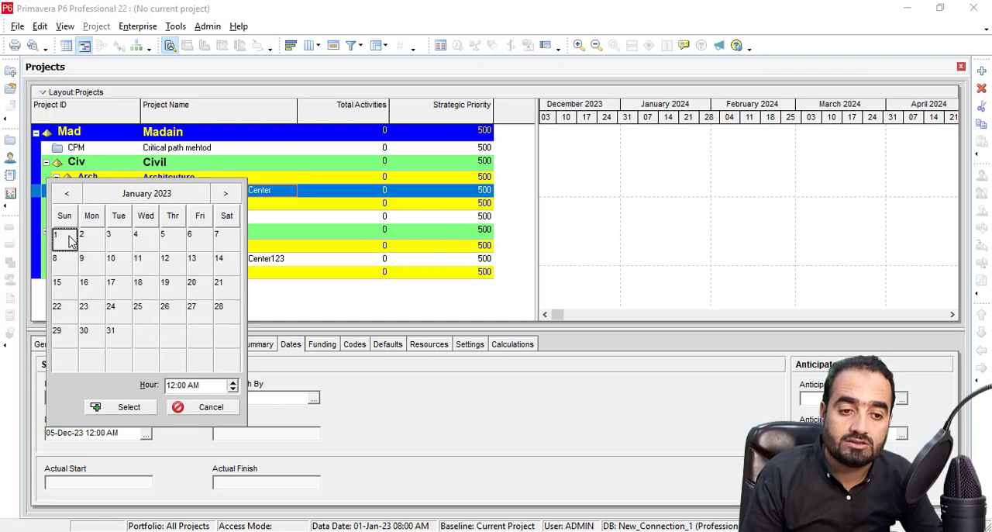
pyautogui.moveTo(177, 386); pyautogui.dragTo(110, 391)
pyautogui.write('8')
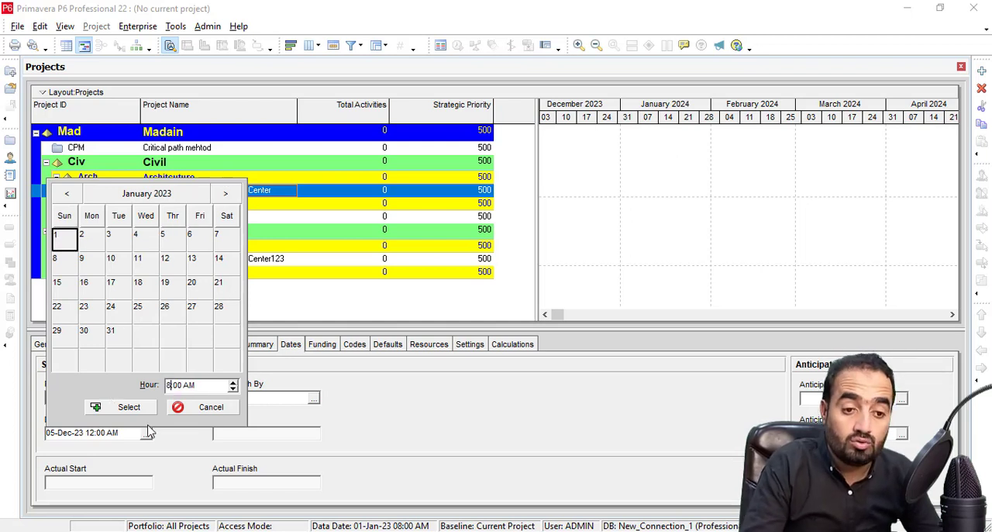
pyautogui.click(118, 408)
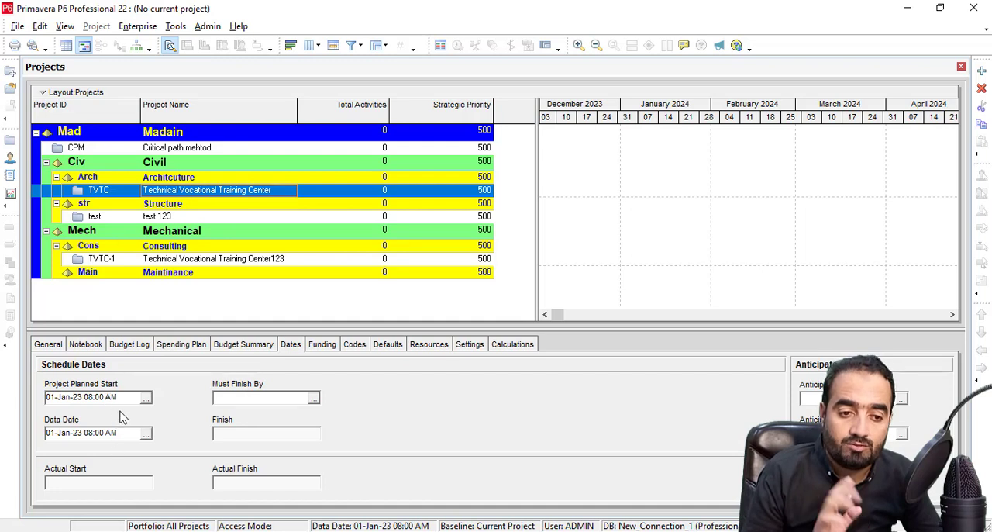
# Check the default calendar for new activities and open the Technical Vocational Training Center project.
pyautogui.click(388, 347)
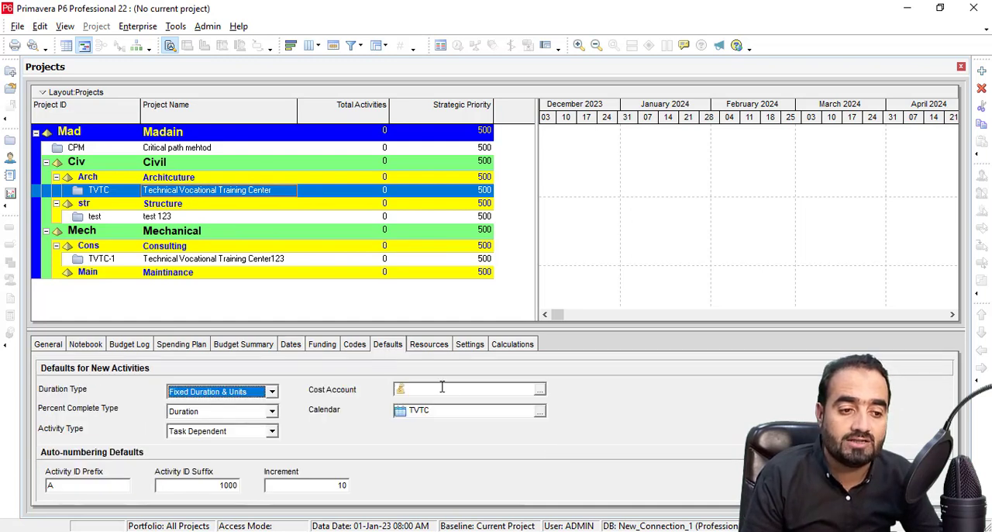
pyautogui.click(450, 409)
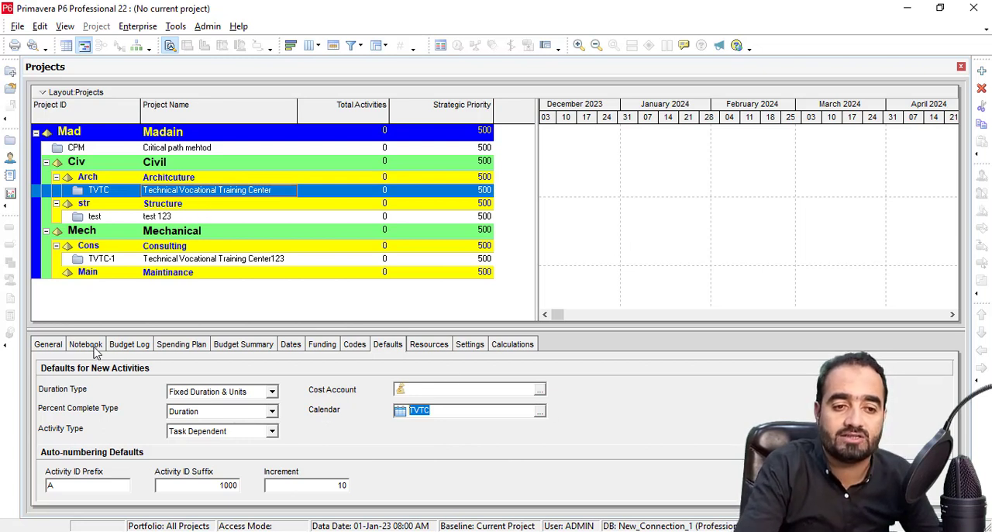
pyautogui.rightClick(171, 190)
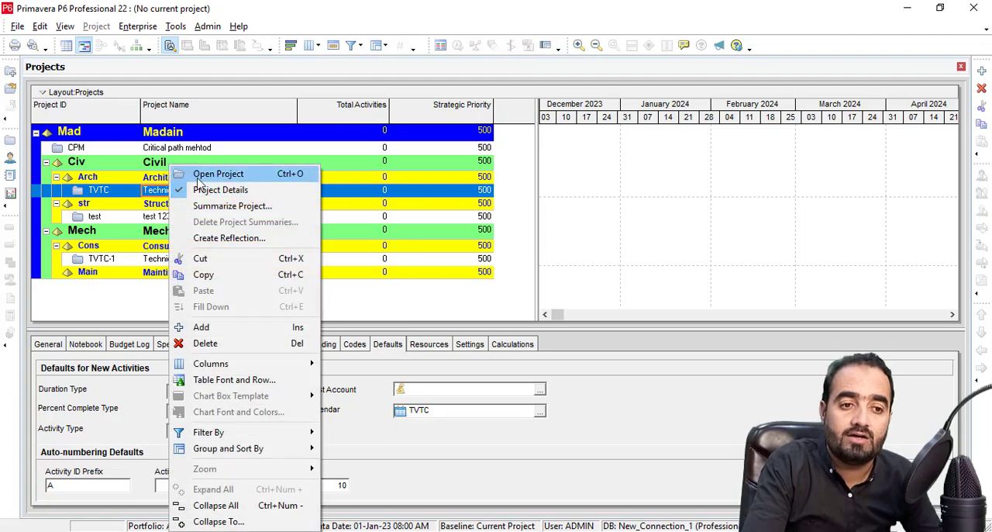
pyautogui.click(203, 172)
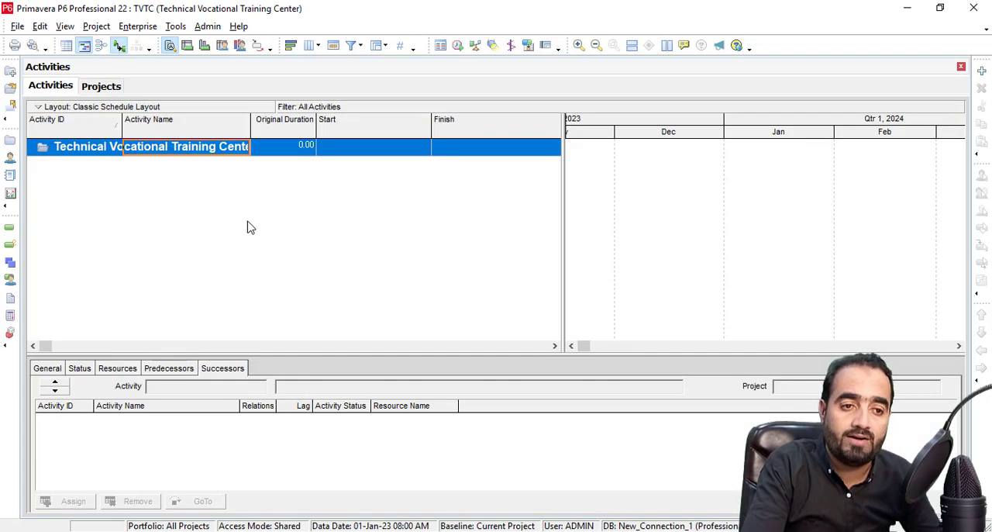
# Widen the Activity Name column to fit the full project name, and open the project's WBS view.
pyautogui.moveTo(250, 123); pyautogui.dragTo(295, 124)
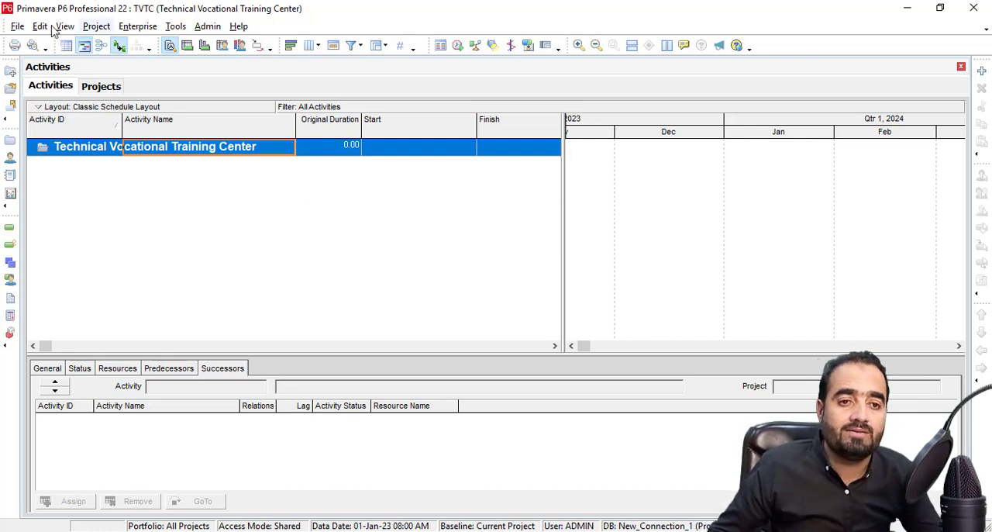
pyautogui.click(94, 27)
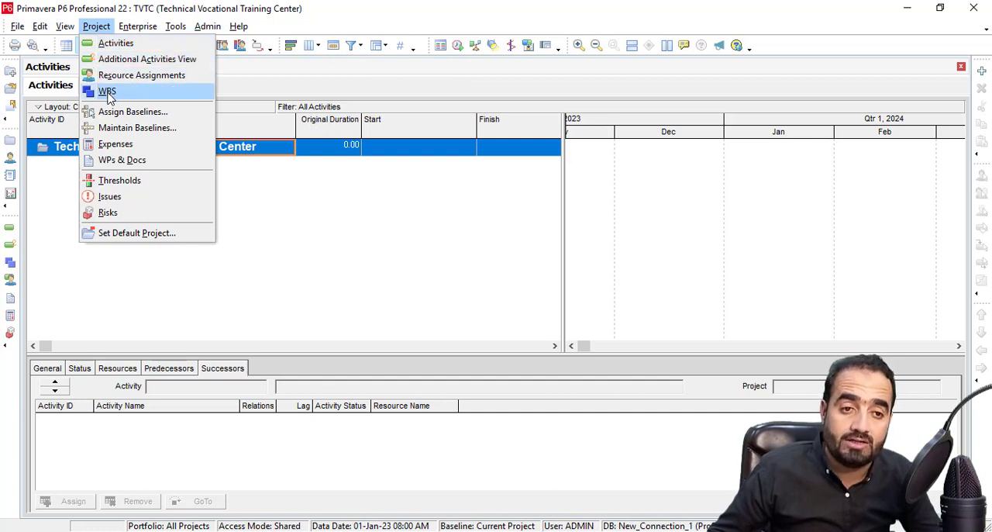
pyautogui.click(109, 42)
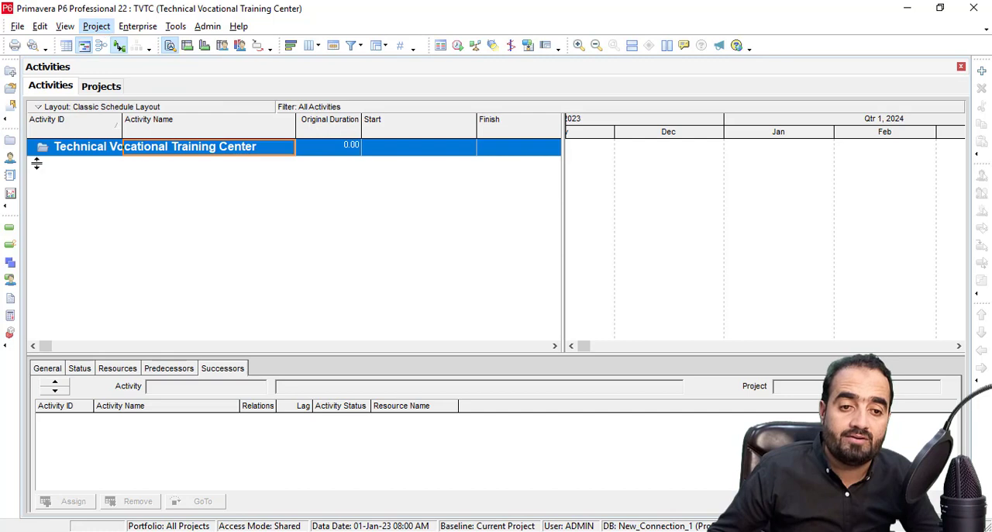
pyautogui.click(11, 263)
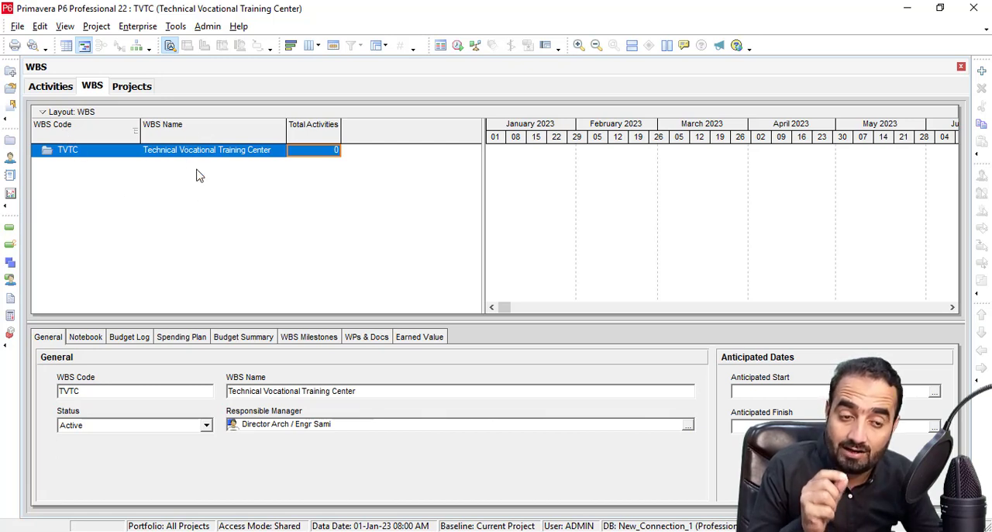
# Add a WBS element under the Technical Vocational Training Center project and name it Rough Finishes.
pyautogui.click(981, 72)
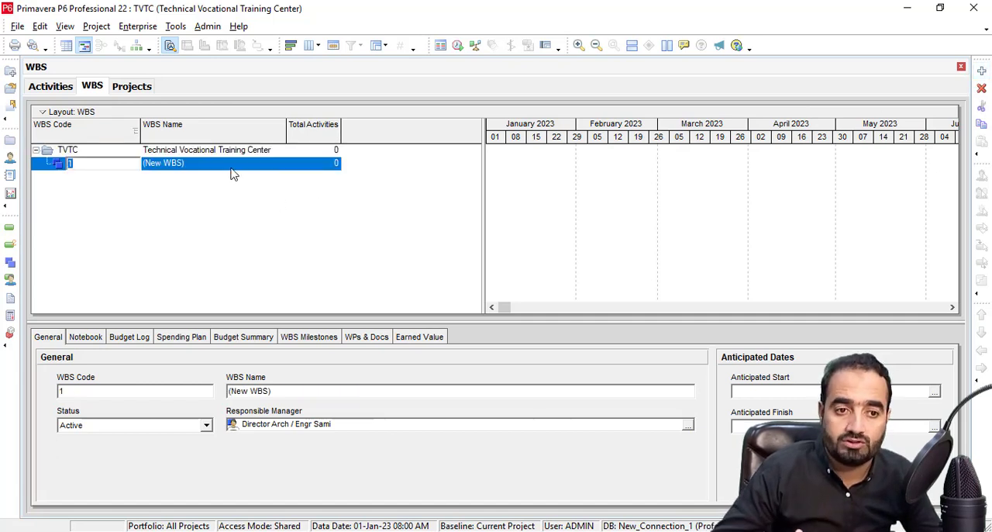
pyautogui.click(198, 166)
pyautogui.click(119, 166)
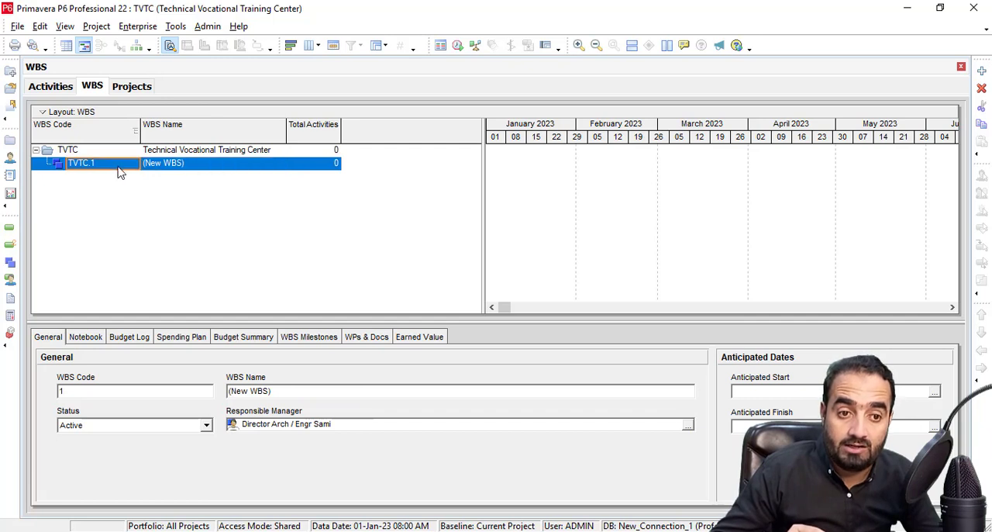
pyautogui.click(214, 166)
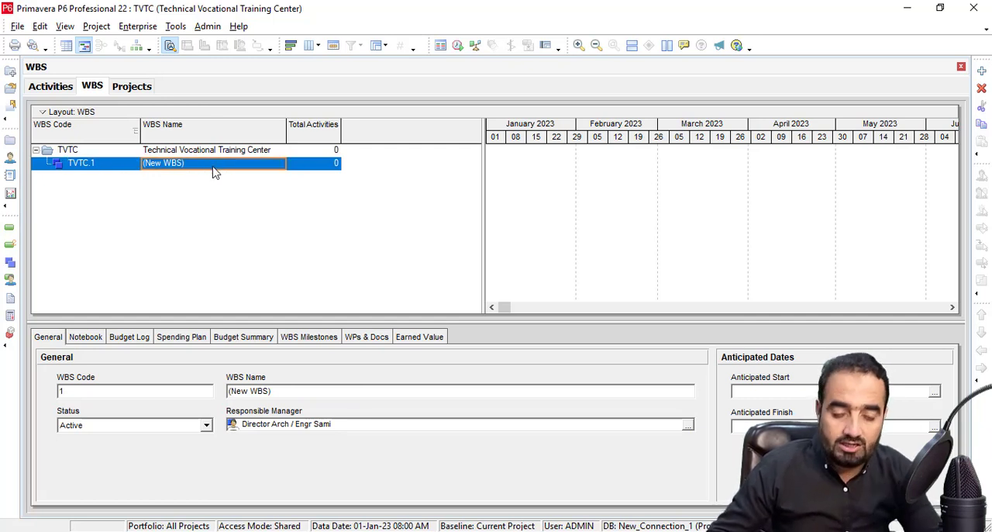
pyautogui.write('Rough Finishes')
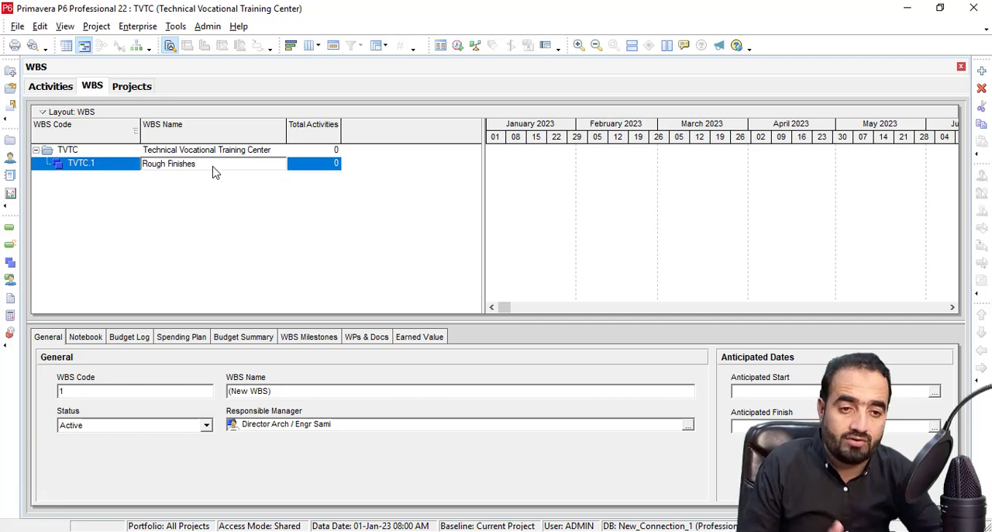
pyautogui.click(246, 191)
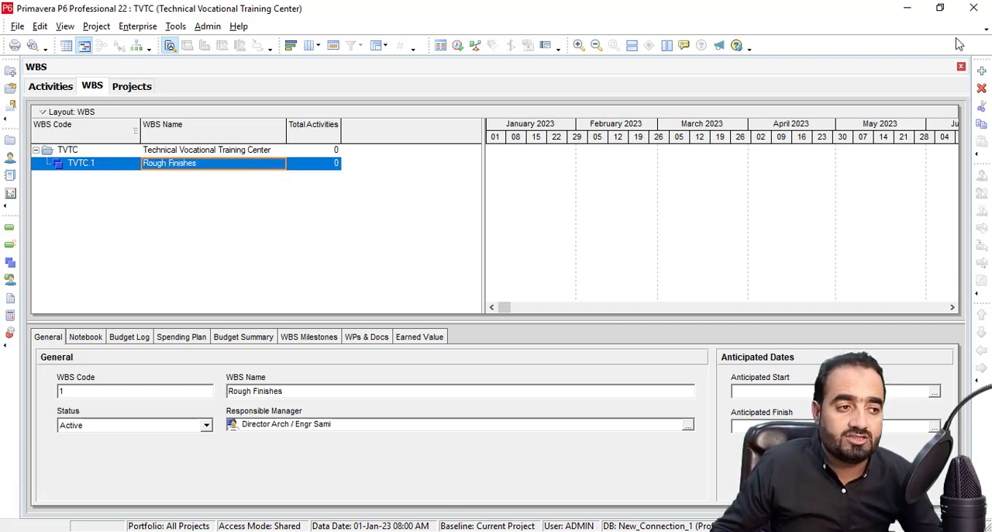
# Add another WBS element, outdent it to the same level as Rough Finishes, and name it Final Finishes.
pyautogui.click(982, 72)
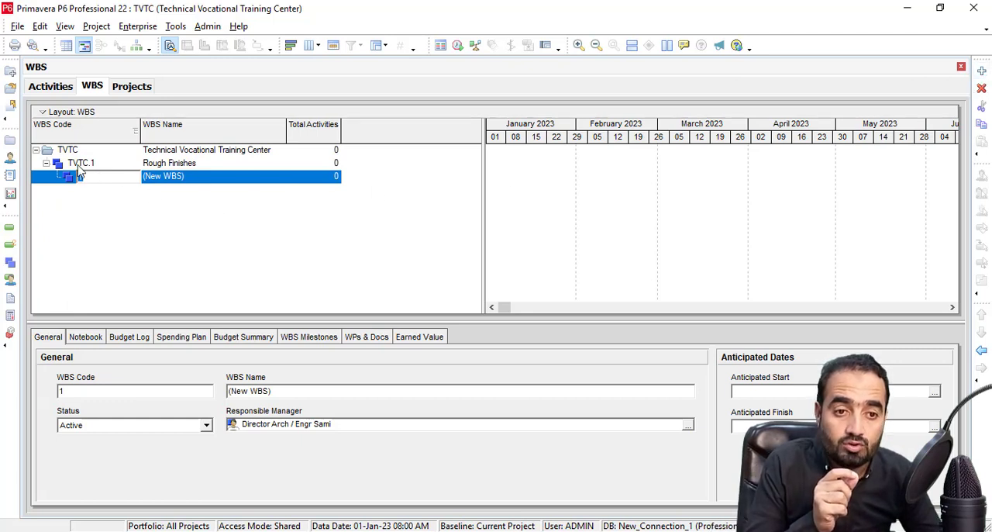
pyautogui.click(982, 352)
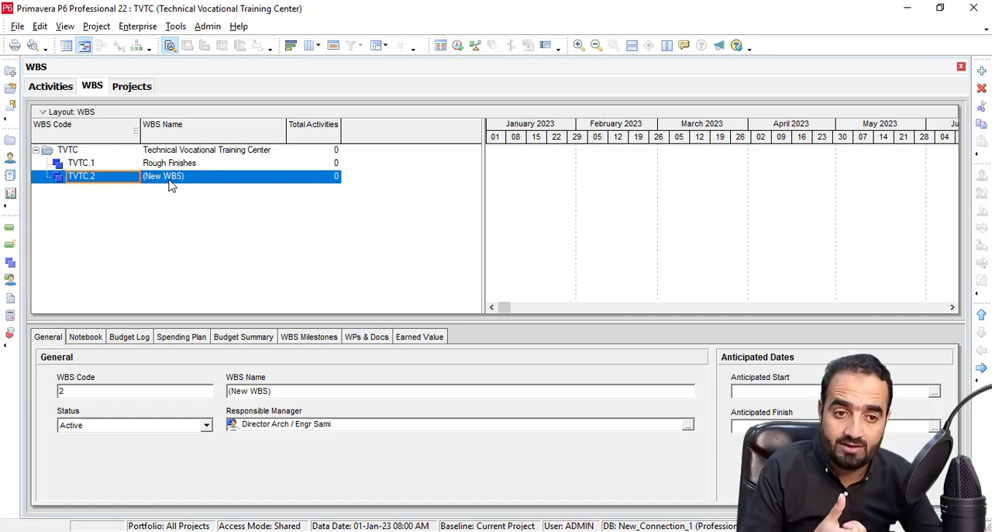
pyautogui.click(215, 180)
pyautogui.write('Final Finishes')
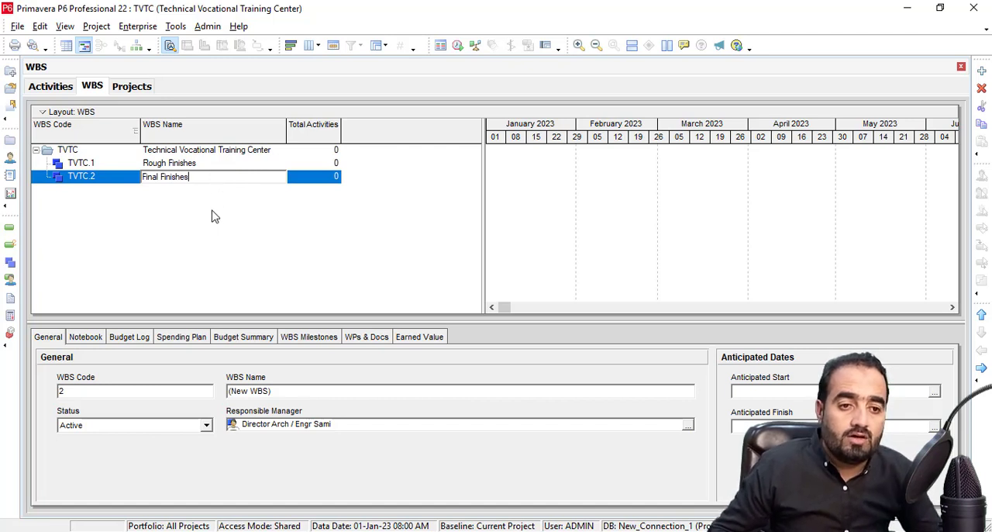
pyautogui.press('Return')
# Add two unnamed WBS elements at the same level under Rough Finishes and select the first one.
pyautogui.click(174, 166)
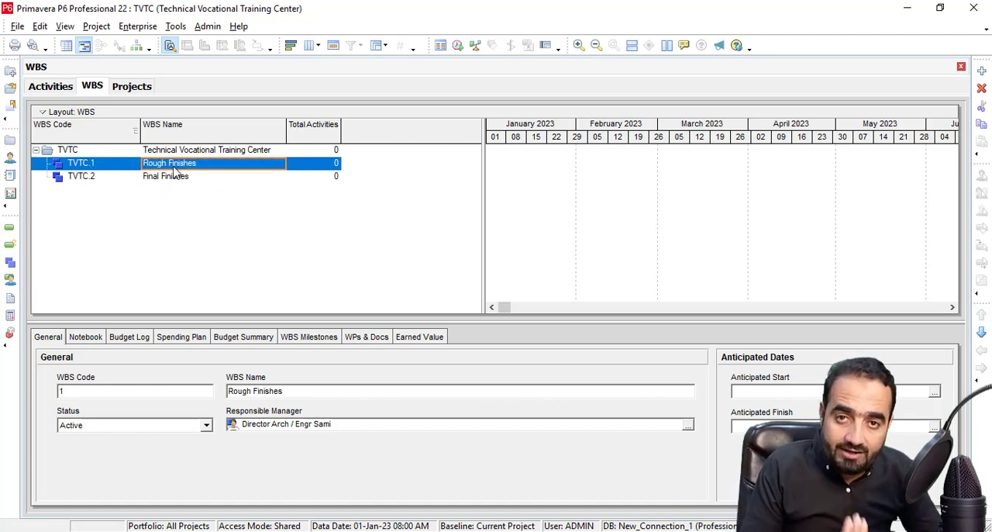
pyautogui.click(982, 71)
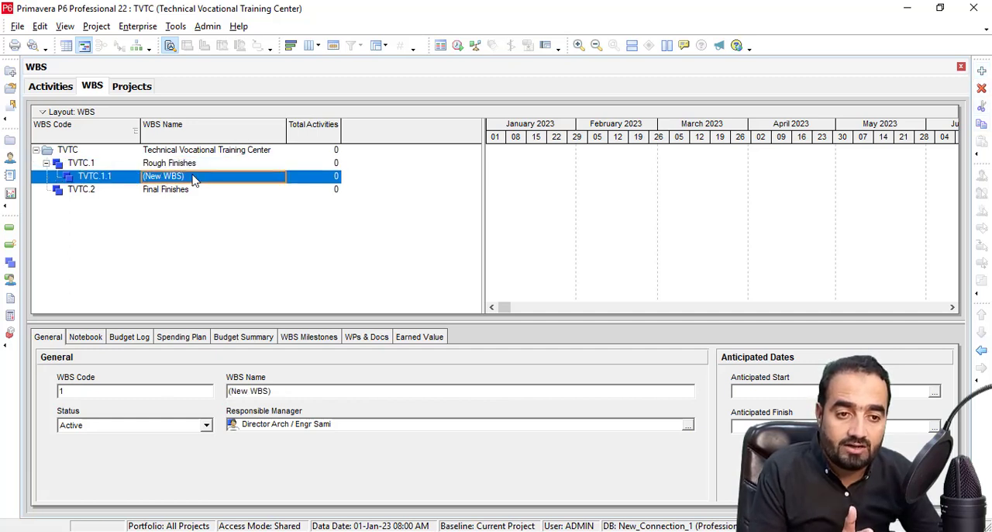
pyautogui.click(982, 71)
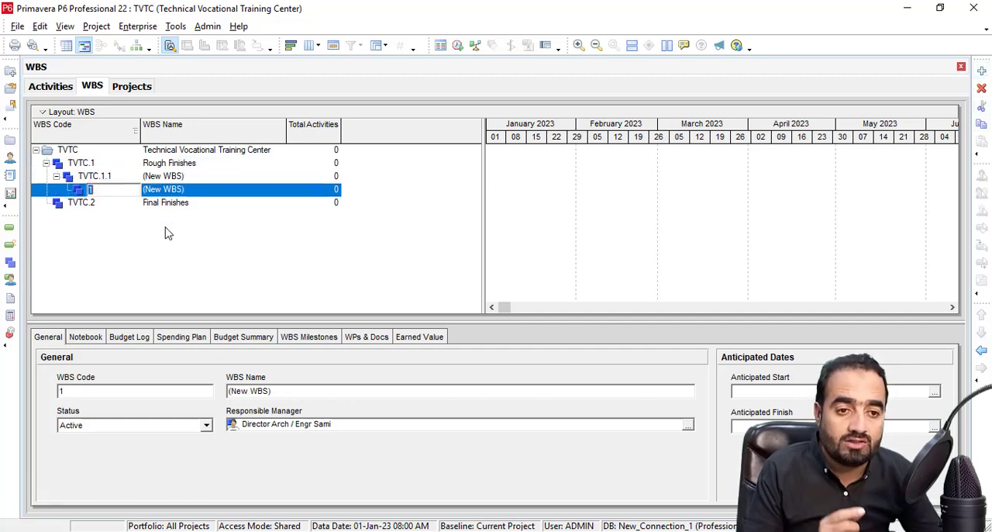
pyautogui.click(165, 194)
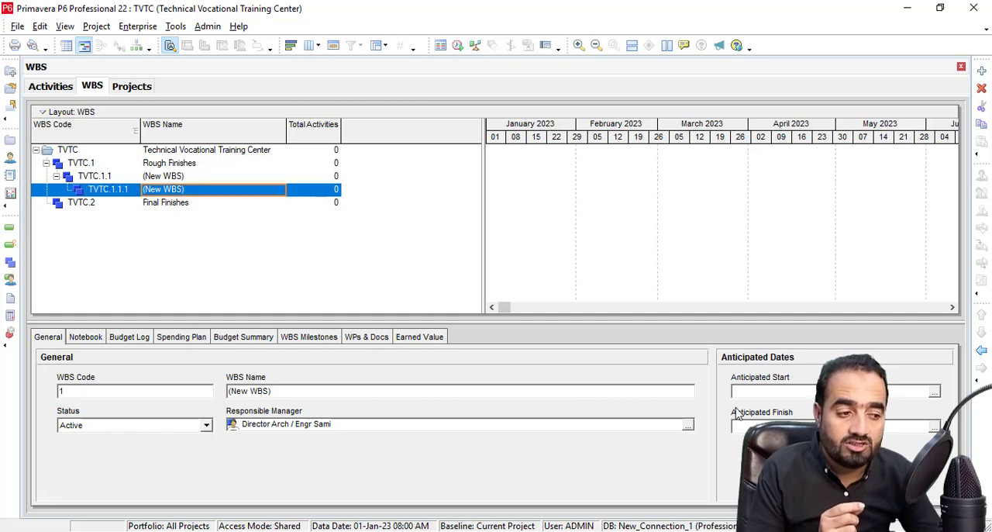
pyautogui.click(981, 351)
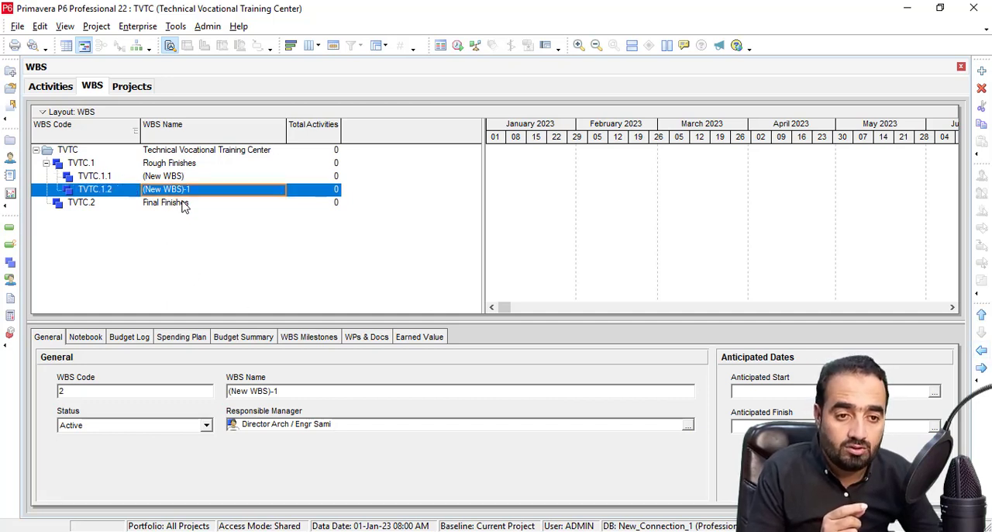
pyautogui.click(45, 168)
pyautogui.click(200, 176)
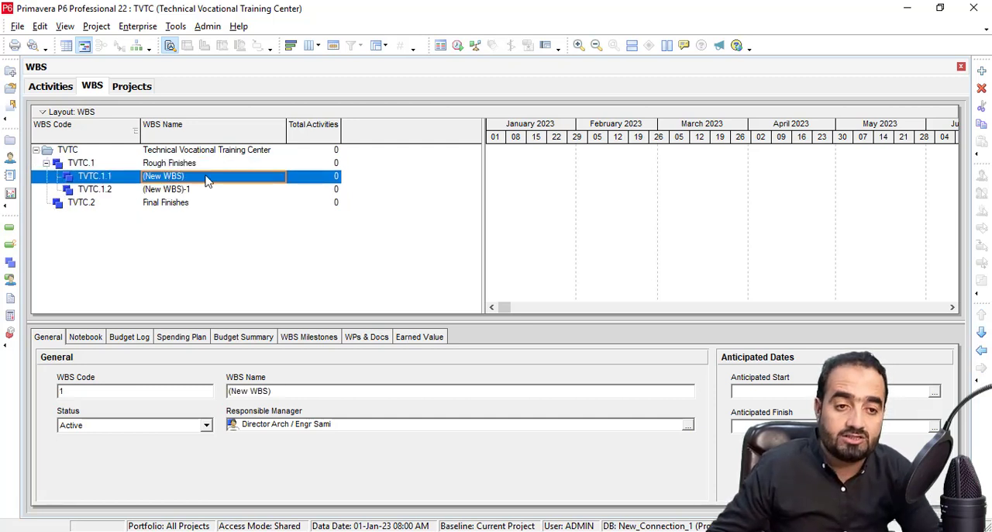
# Name the two new WBS elements under Rough Finishes Brick Works and Plaster Works.
pyautogui.write('Brick Wor')
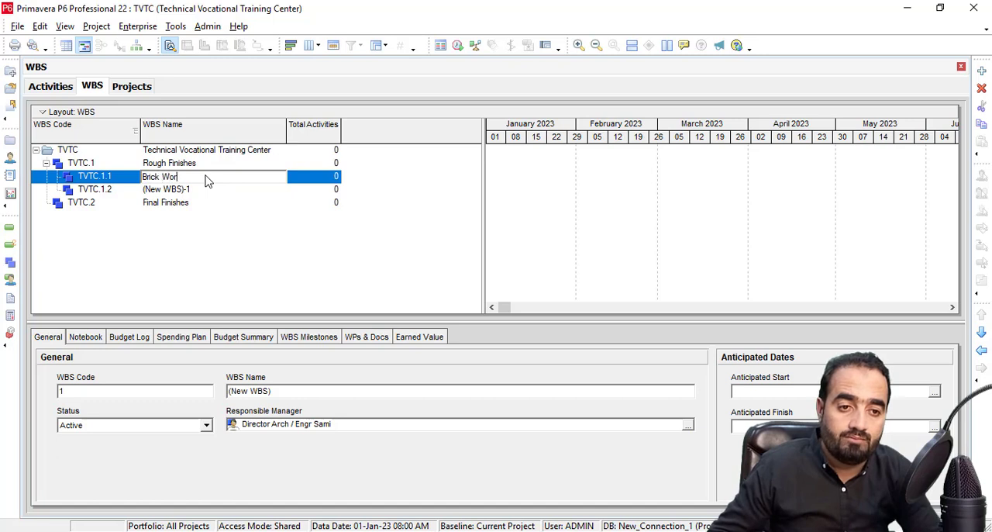
pyautogui.write('ks')
pyautogui.click(183, 193)
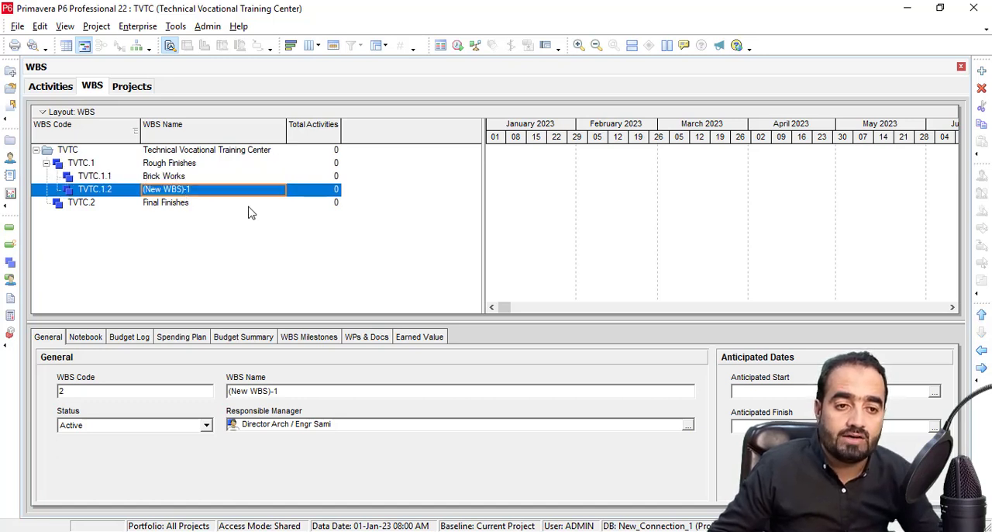
pyautogui.write('Pl')
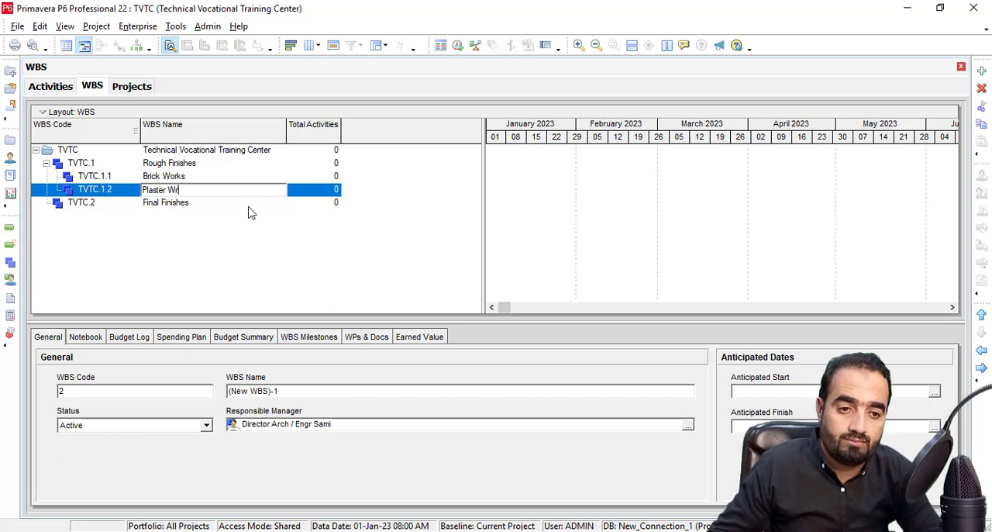
pyautogui.write('aster Works')
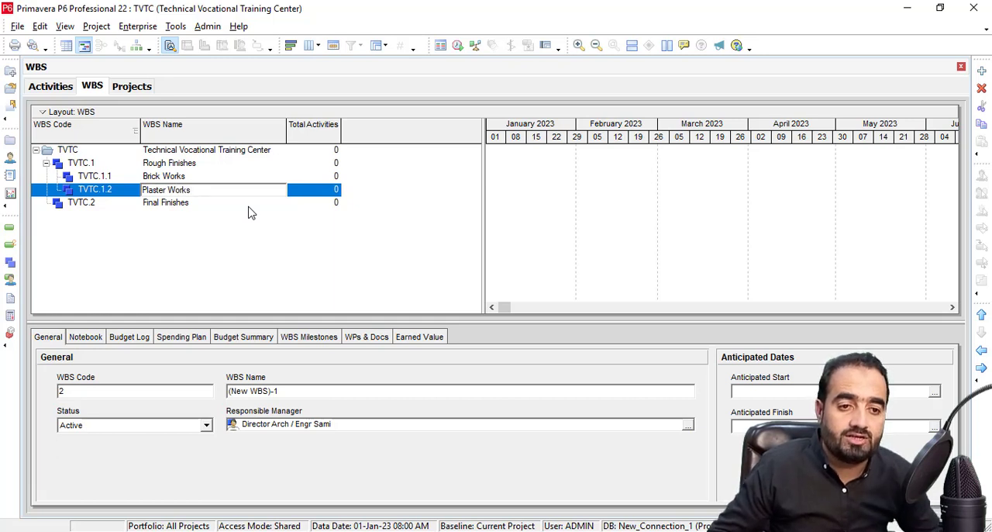
# Add two unnamed WBS elements under Final Finishes, outdenting the second to the same level as the first.
pyautogui.click(184, 203)
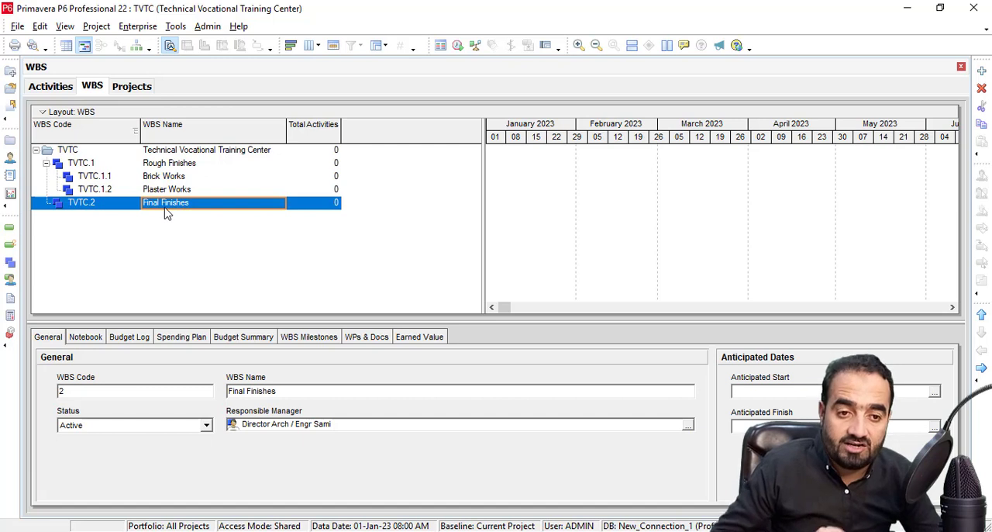
pyautogui.click(982, 71)
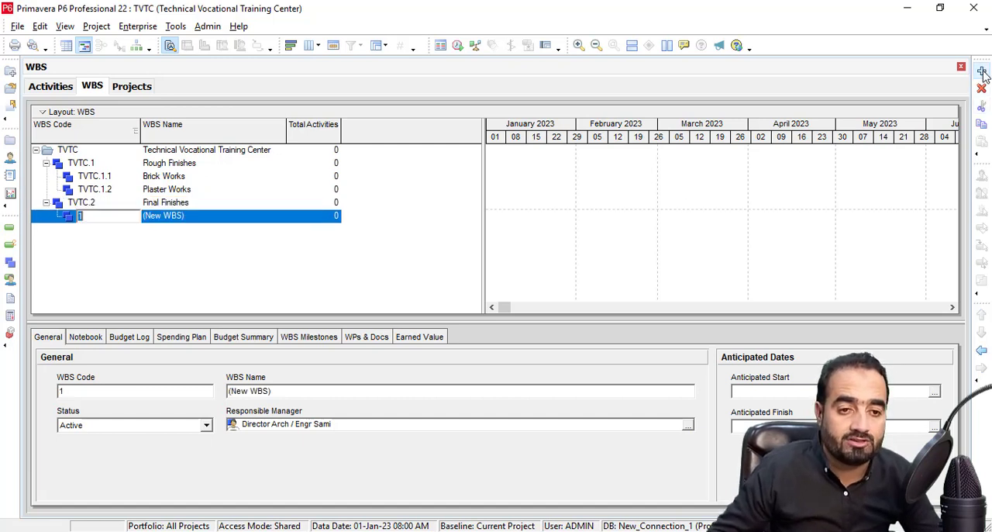
pyautogui.click(982, 72)
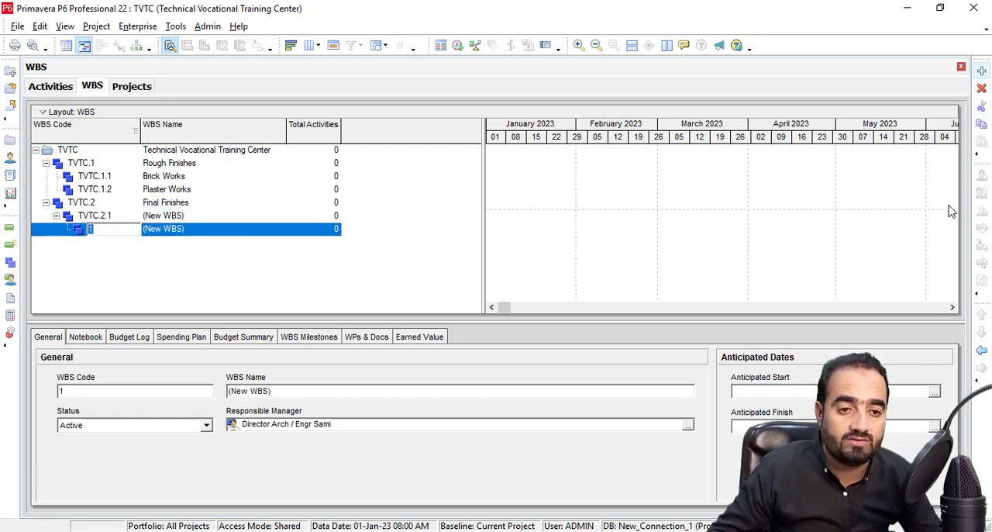
pyautogui.click(983, 351)
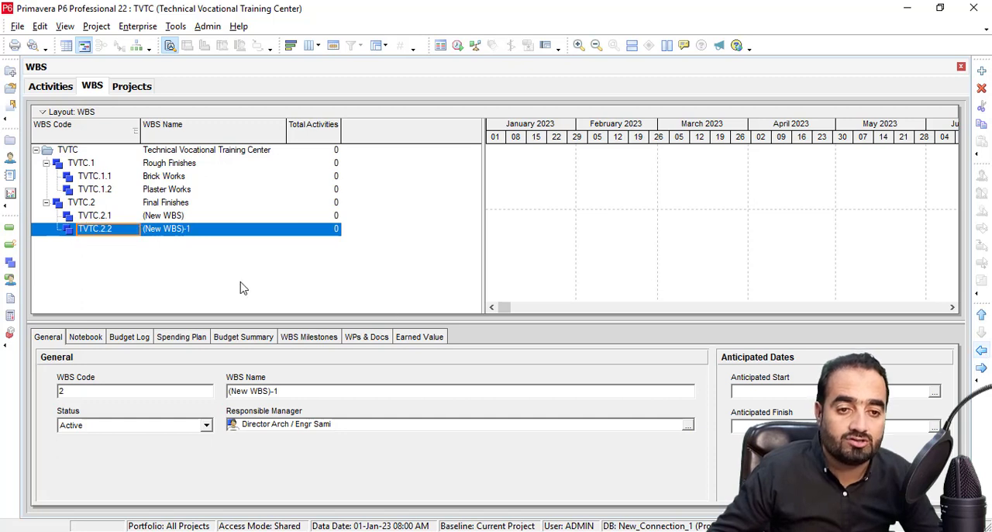
# Name the two new WBS elements under Final Finishes Tile Works and Paint Works, and open the Activities view.
pyautogui.click(165, 217)
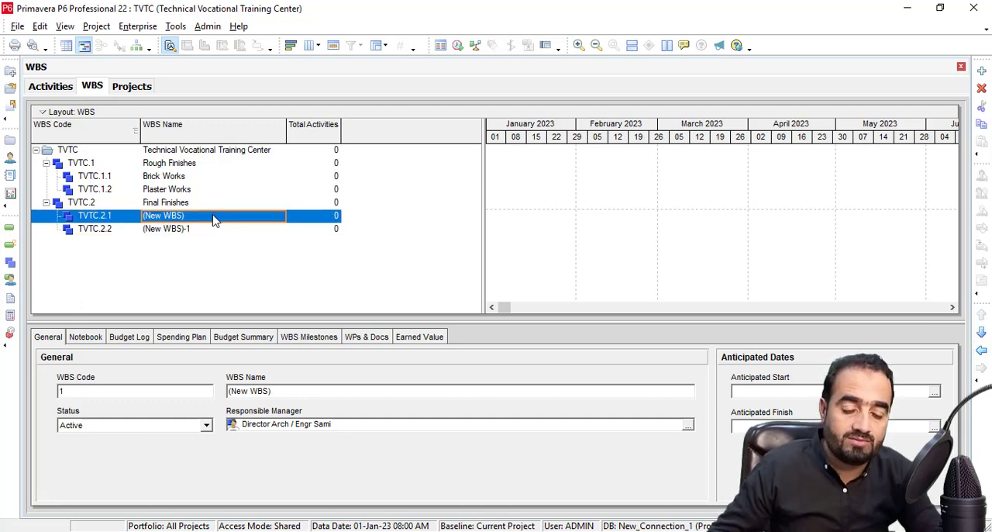
pyautogui.write('Til')
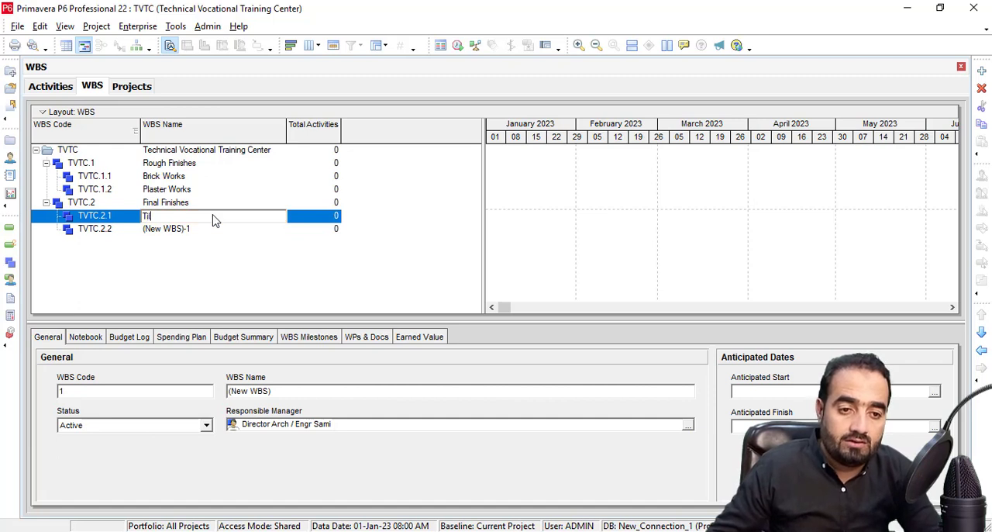
pyautogui.write('e Works')
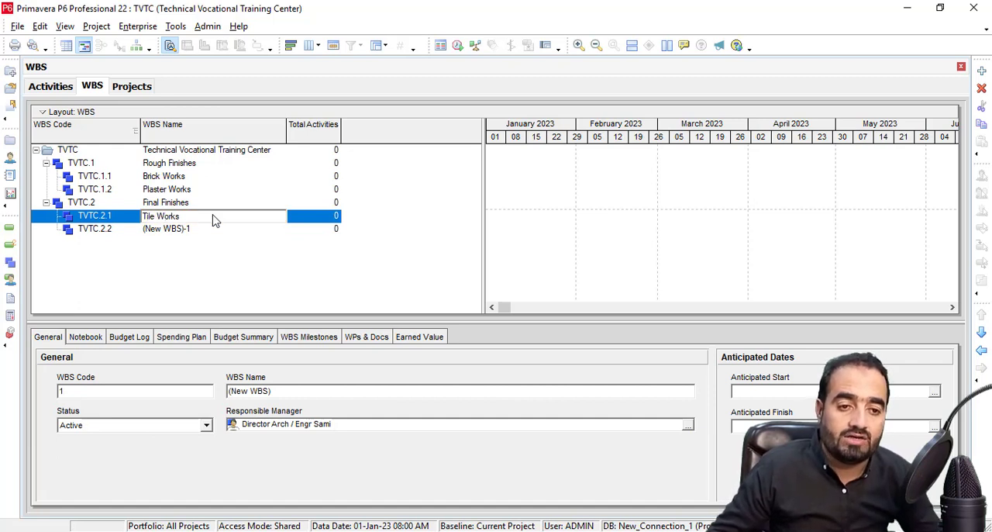
pyautogui.click(198, 232)
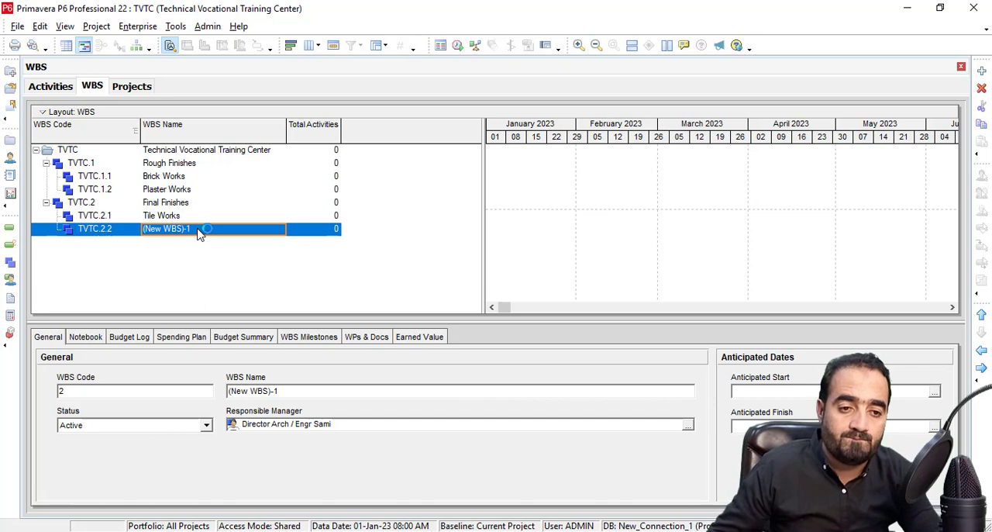
pyautogui.write('Paint Works')
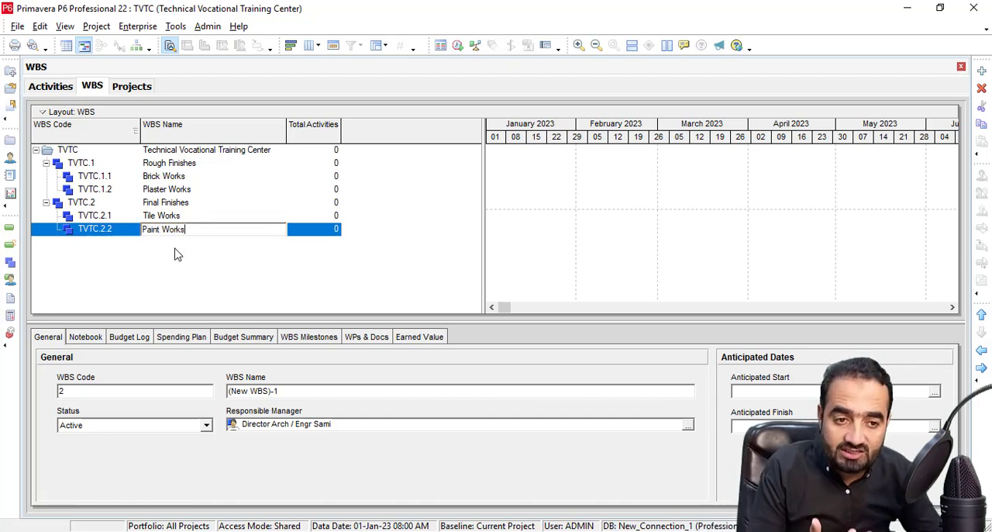
pyautogui.click(177, 254)
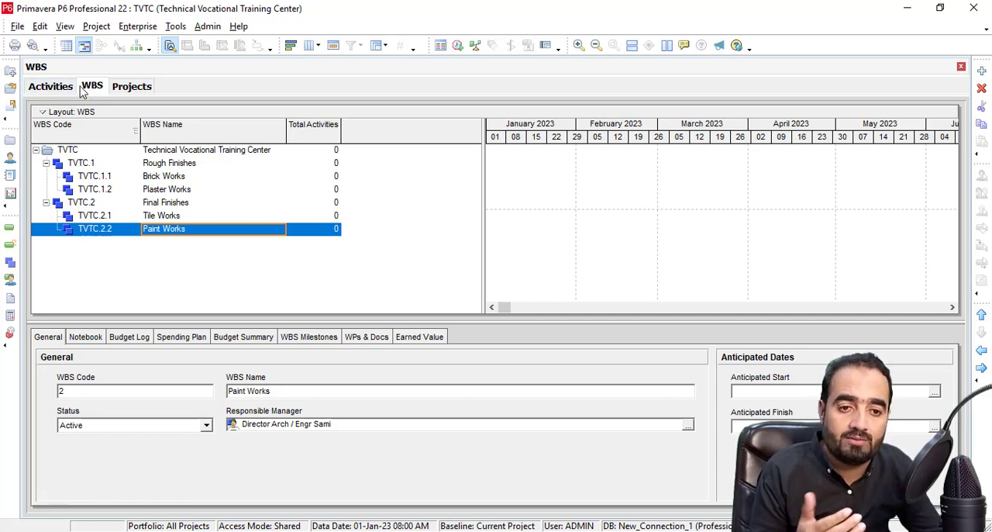
pyautogui.click(9, 233)
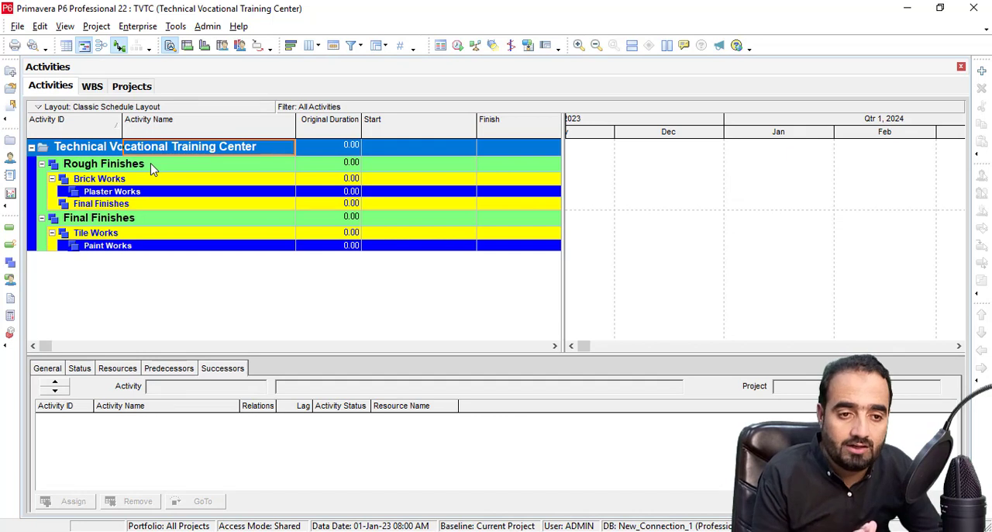
pyautogui.rightClick(186, 269)
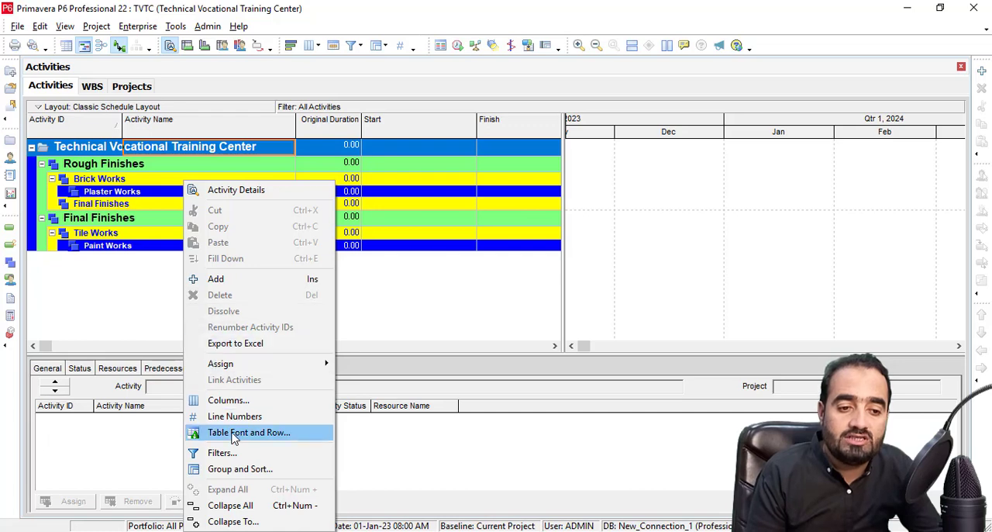
pyautogui.click(237, 470)
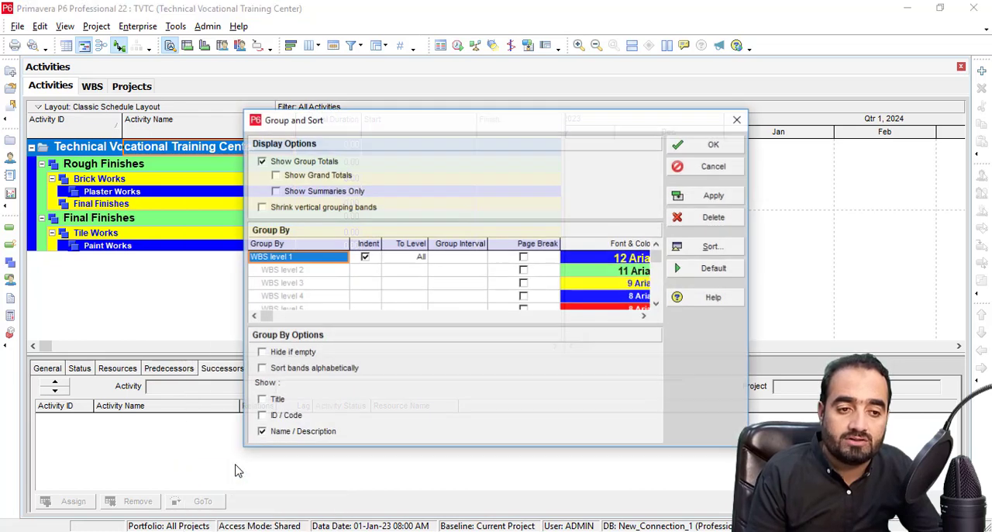
pyautogui.moveTo(342, 123); pyautogui.dragTo(308, 106)
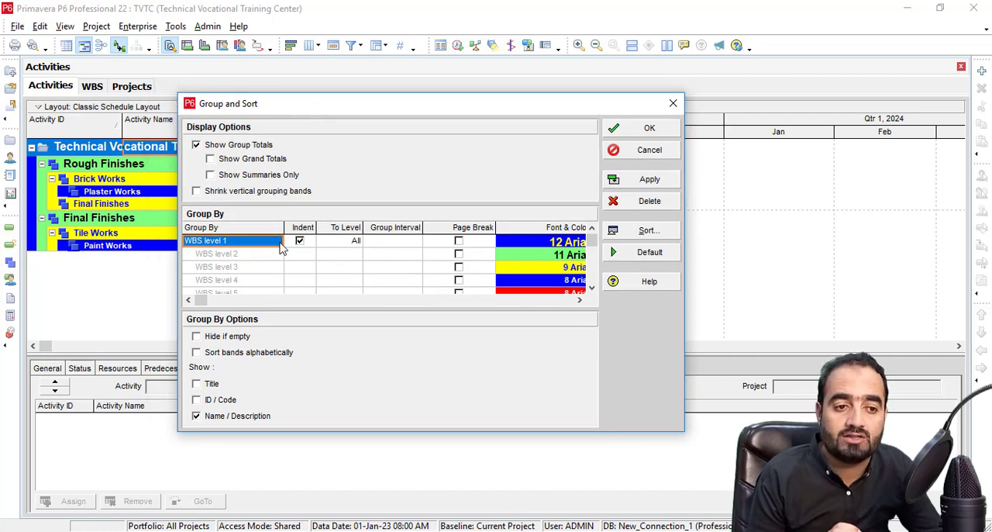
pyautogui.click(673, 103)
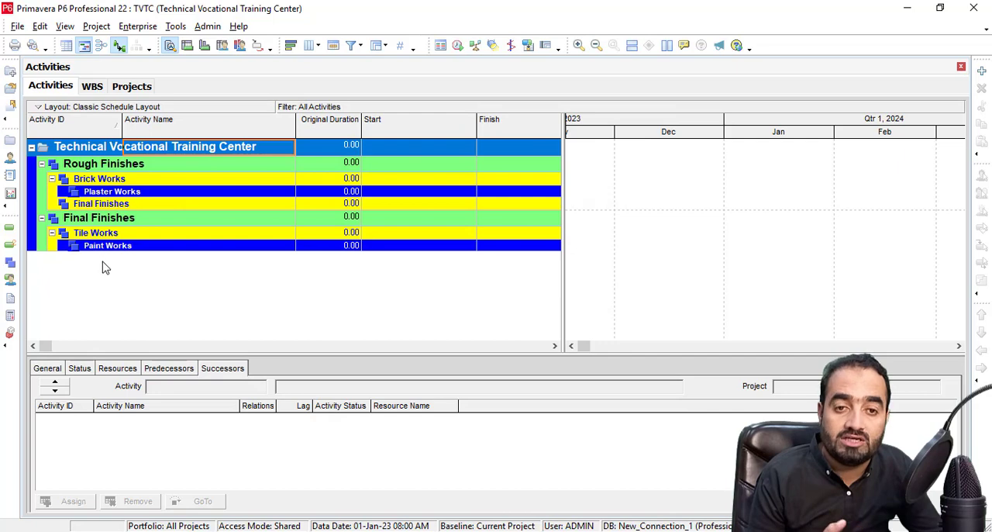
# Apply grouping by WBS Name to the activity table, and switch the grouping back to WBS to refresh its bands.
pyautogui.rightClick(162, 271)
pyautogui.click(213, 468)
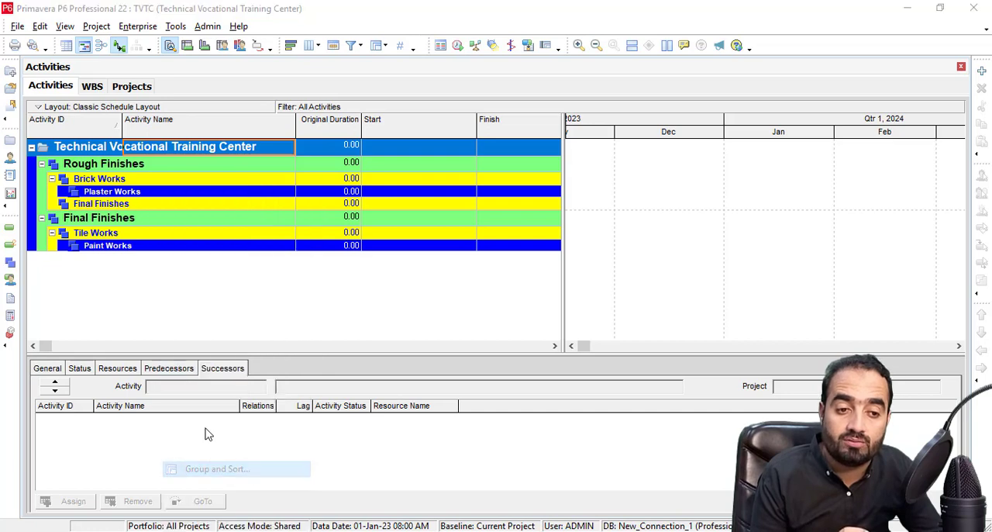
pyautogui.click(304, 259)
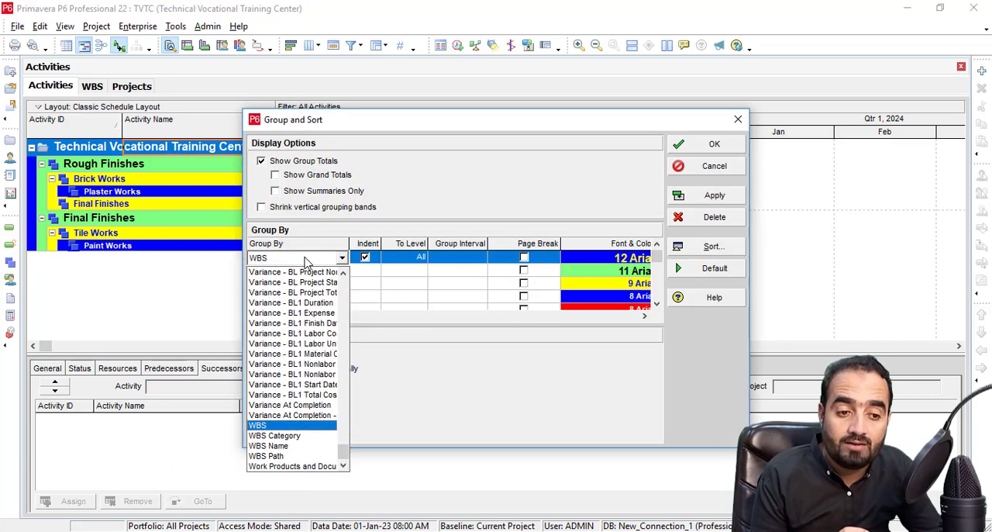
pyautogui.click(268, 446)
pyautogui.click(715, 195)
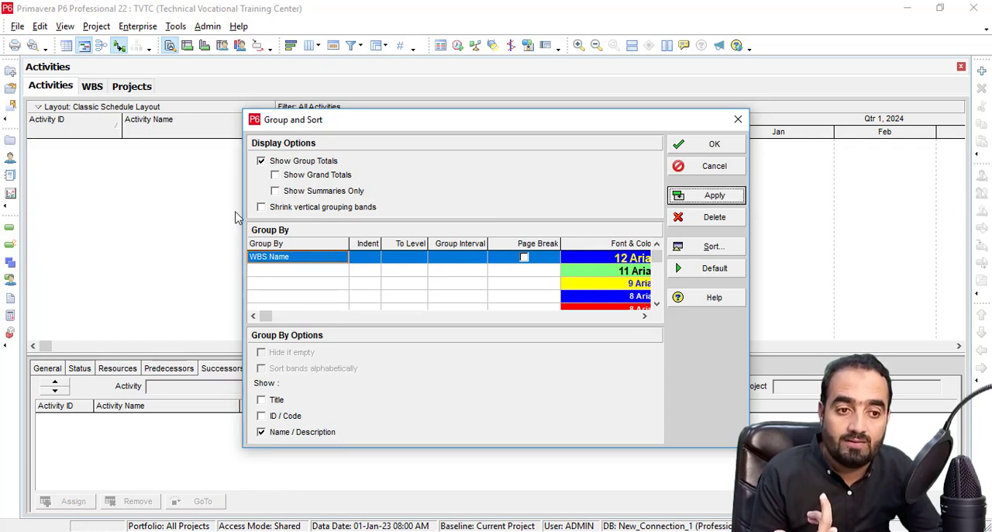
pyautogui.click(326, 259)
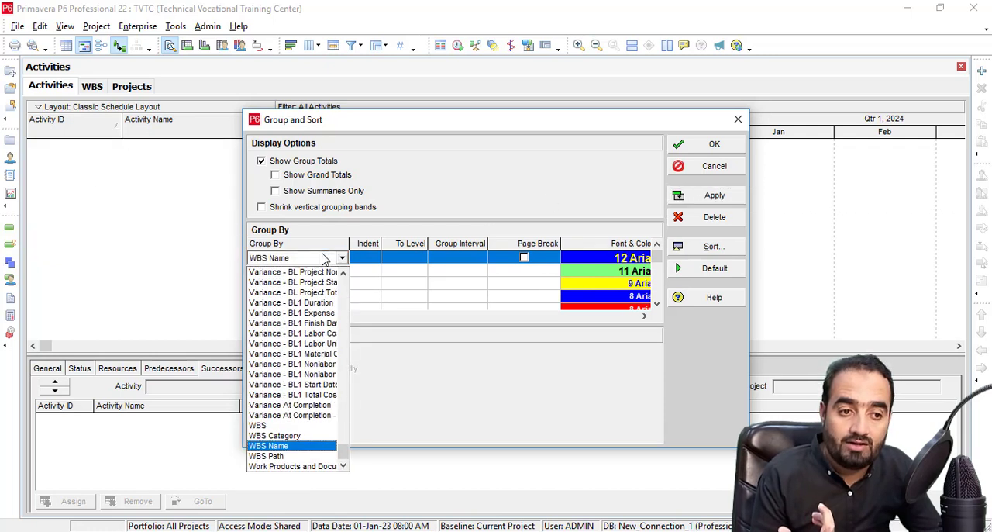
pyautogui.click(262, 425)
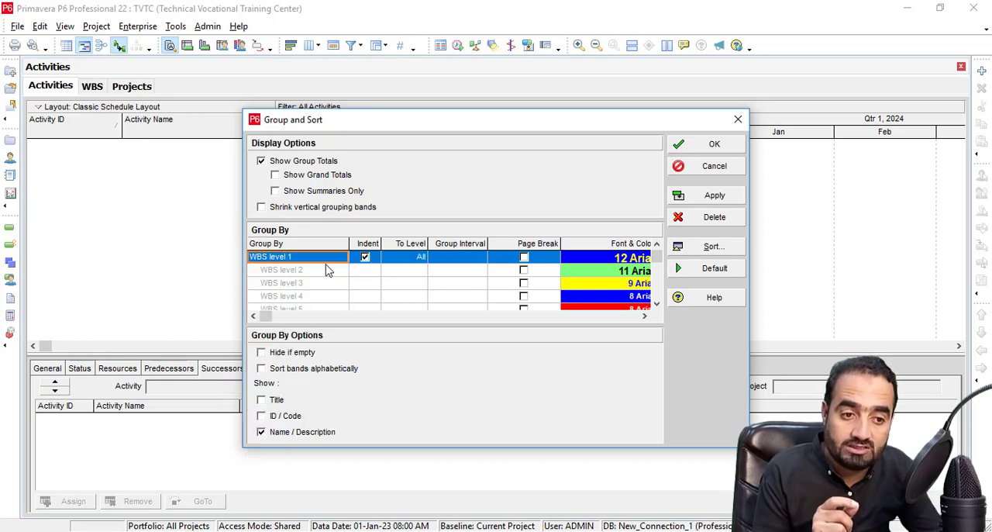
pyautogui.click(329, 259)
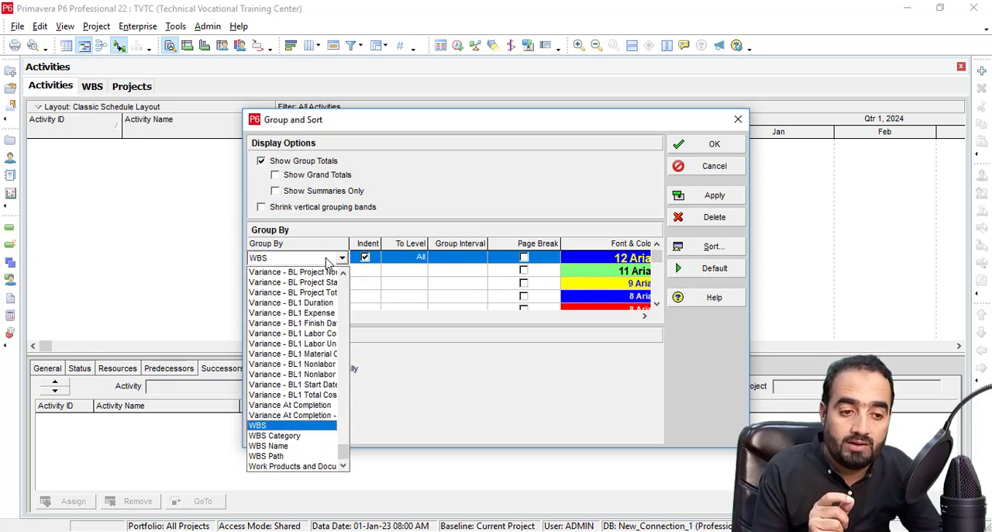
pyautogui.click(262, 427)
pyautogui.click(714, 196)
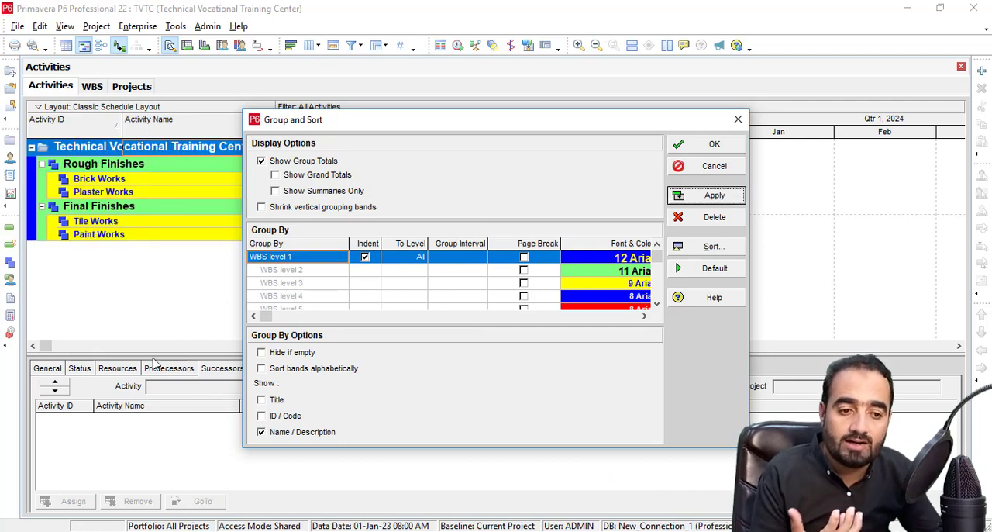
# Show the ID / Code in the WBS bands, hide it again and accept the Group and Sort settings.
pyautogui.click(261, 416)
pyautogui.click(733, 198)
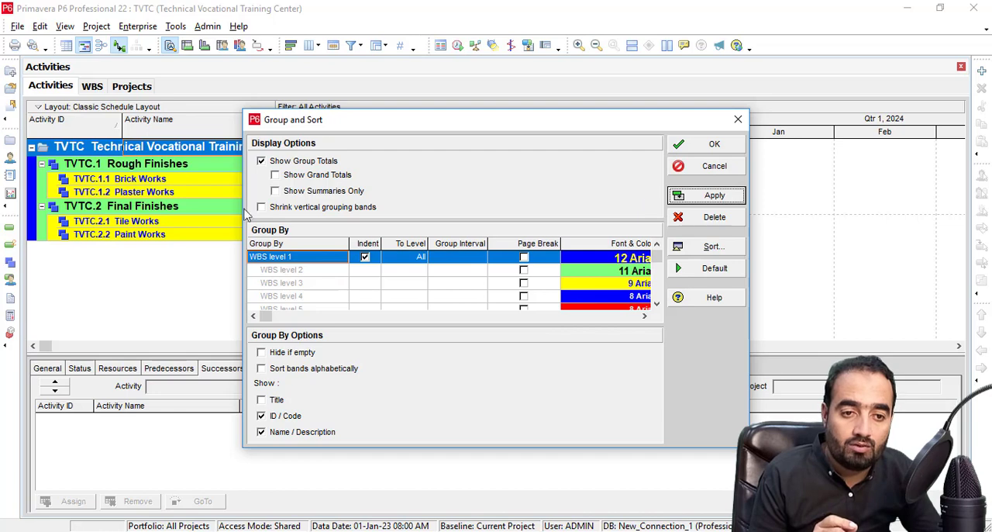
pyautogui.click(261, 416)
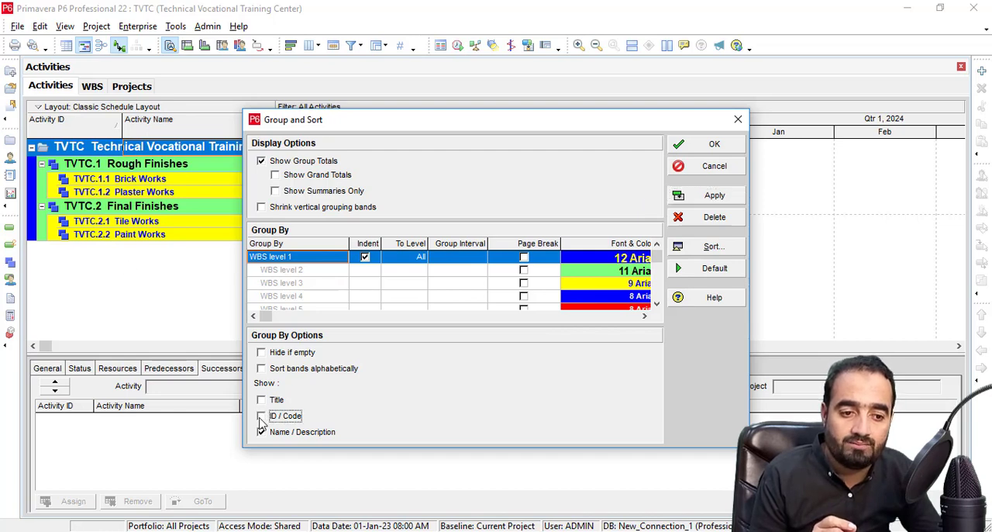
pyautogui.click(717, 195)
pyautogui.click(714, 145)
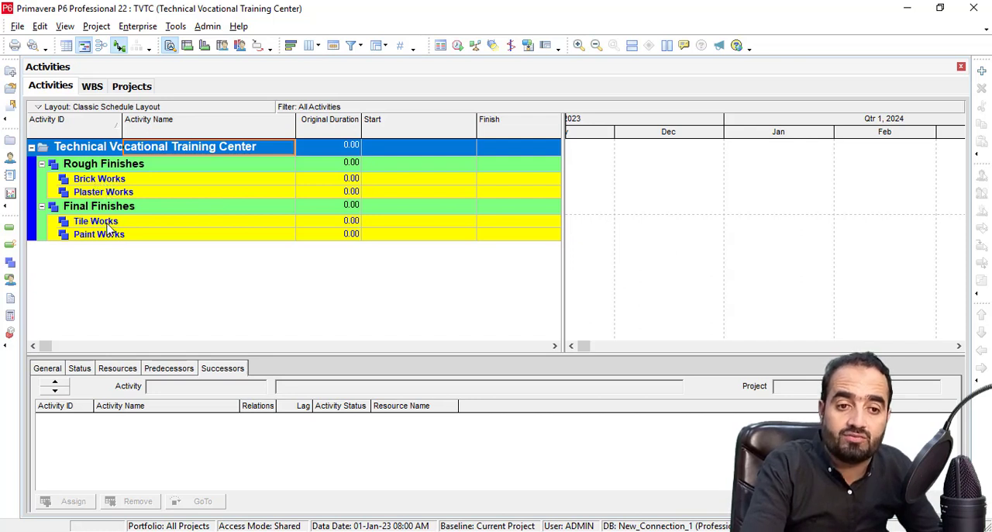
# Add two activities under Brick Works and set the first one's original duration to 1.
pyautogui.click(114, 180)
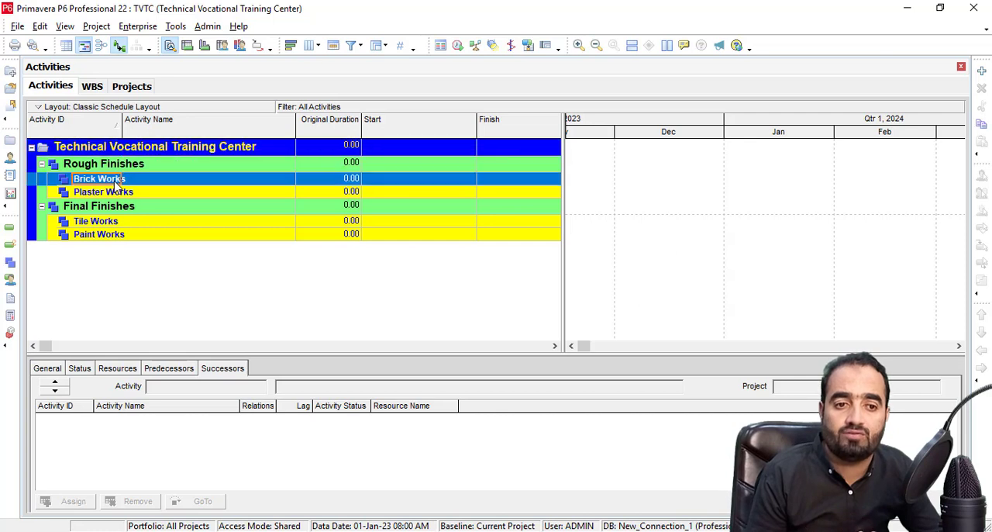
pyautogui.click(982, 71)
pyautogui.click(982, 70)
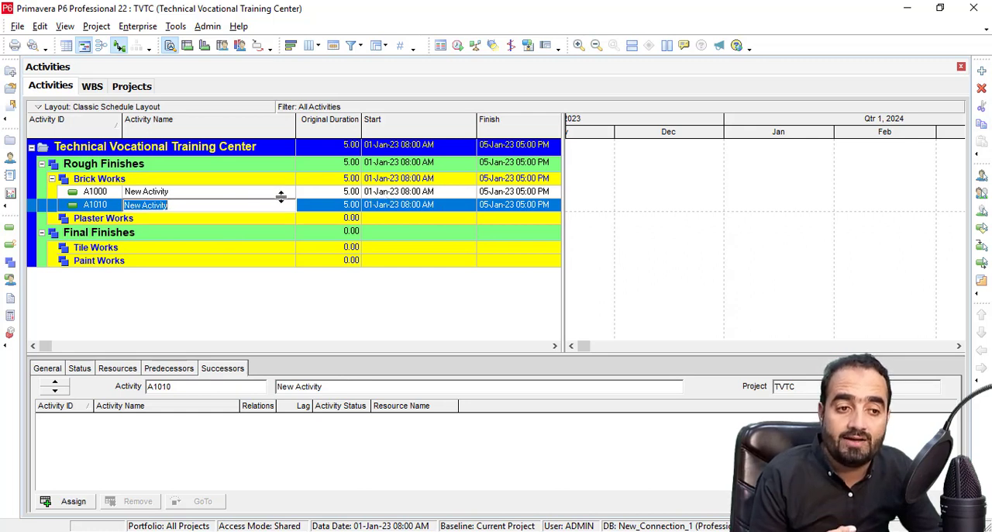
pyautogui.click(341, 193)
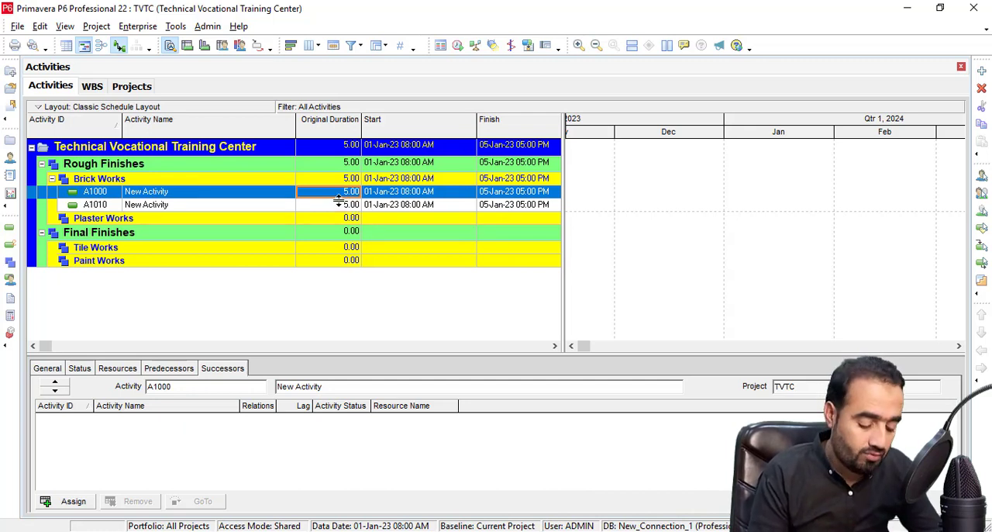
pyautogui.write('1')
pyautogui.click(340, 207)
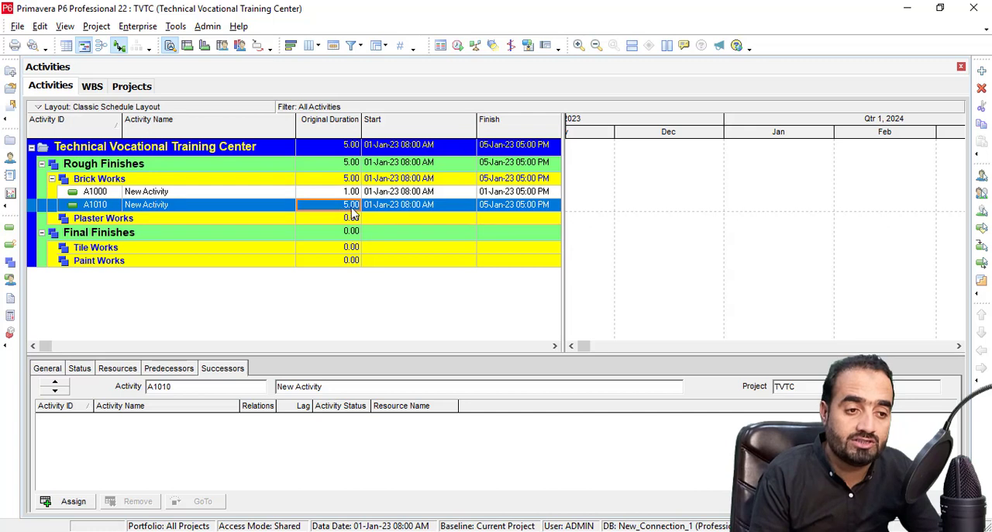
# Set the original duration of the first Brick Works activity, A1000, to 5.
pyautogui.click(351, 196)
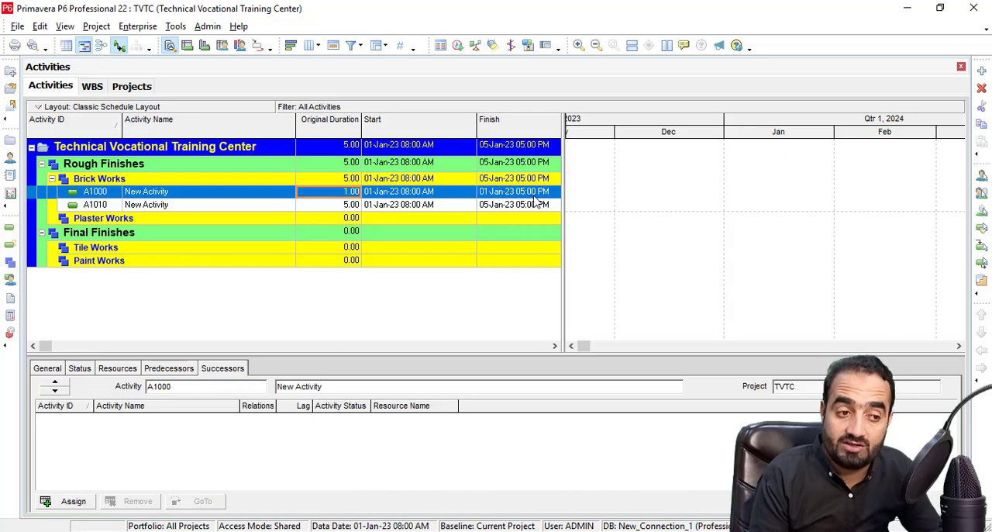
pyautogui.click(336, 195)
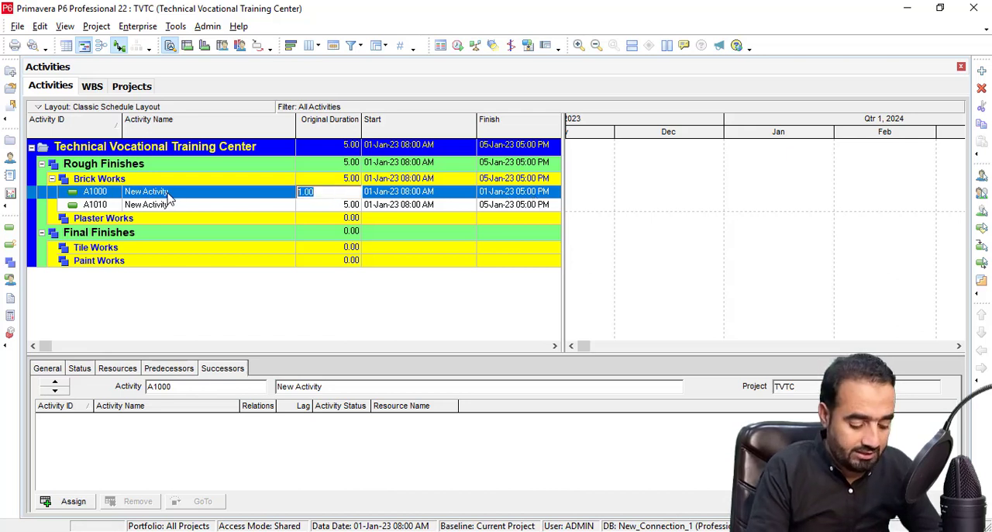
pyautogui.write('5')
pyautogui.click(338, 208)
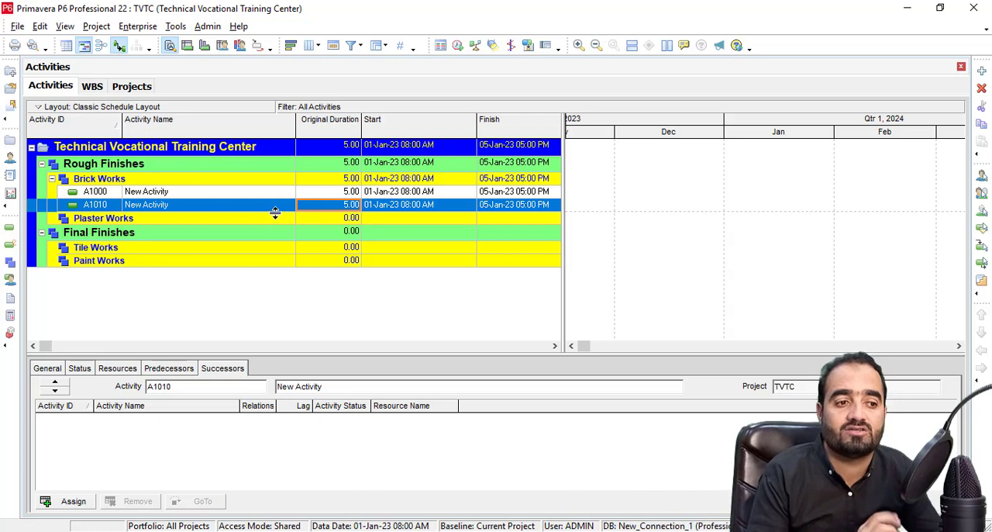
# Add two new activities under each of Plaster Works, Tile Works and Paint Works.
pyautogui.click(164, 219)
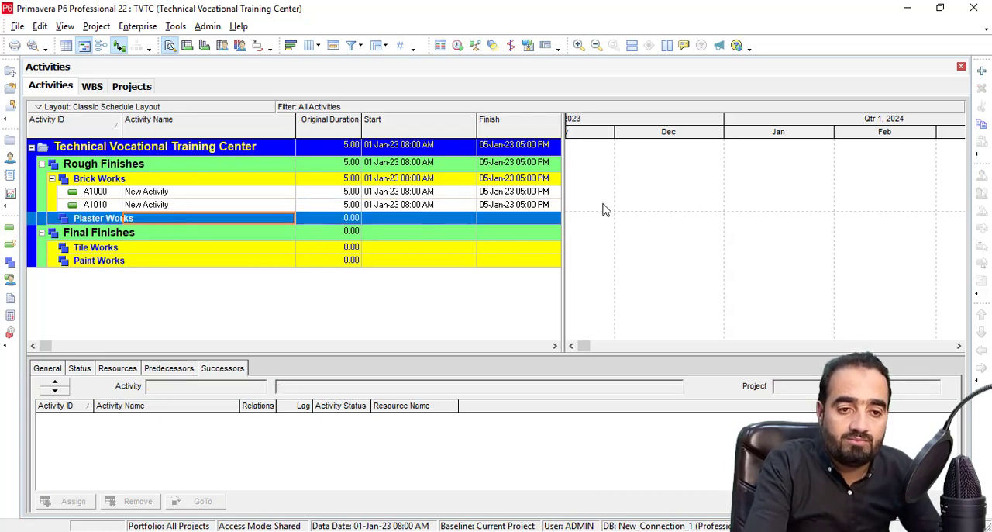
pyautogui.click(981, 70)
pyautogui.click(981, 70)
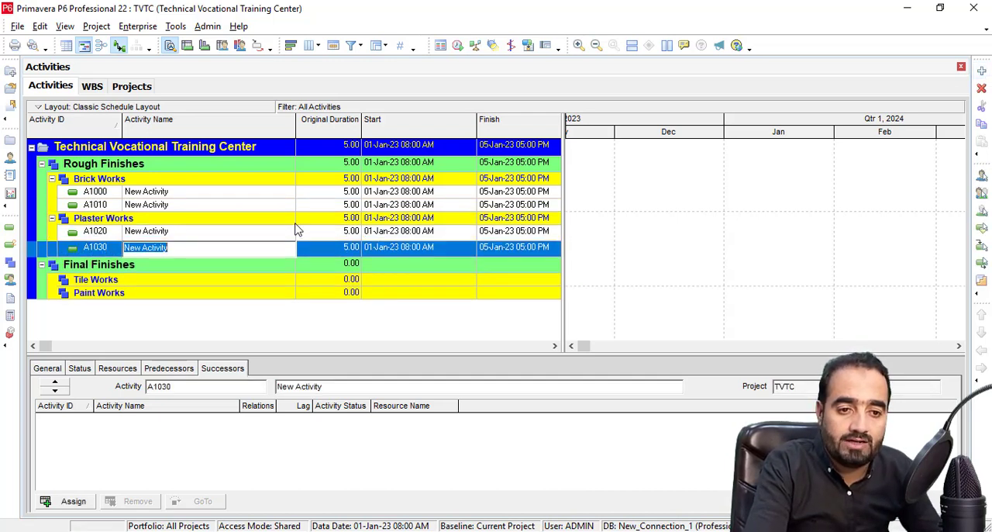
pyautogui.click(206, 279)
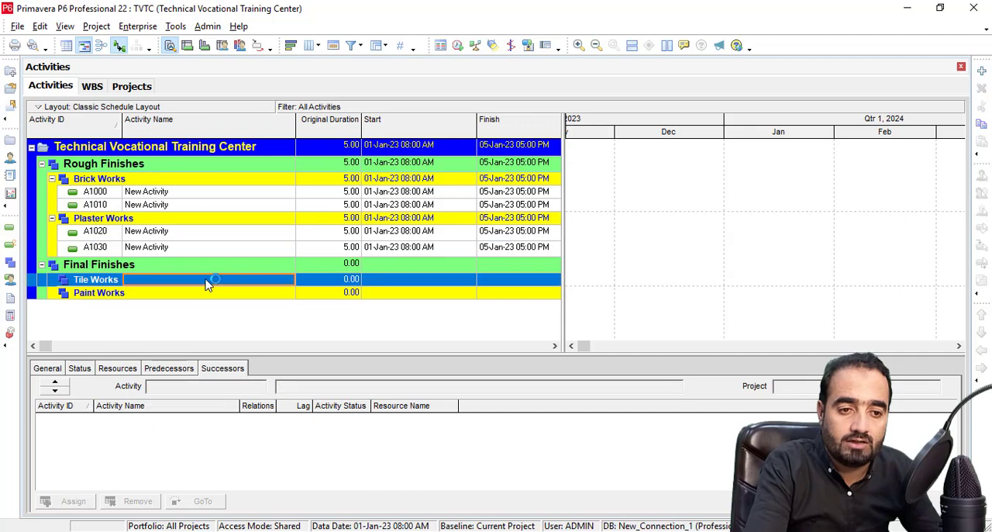
pyautogui.click(981, 71)
pyautogui.click(981, 71)
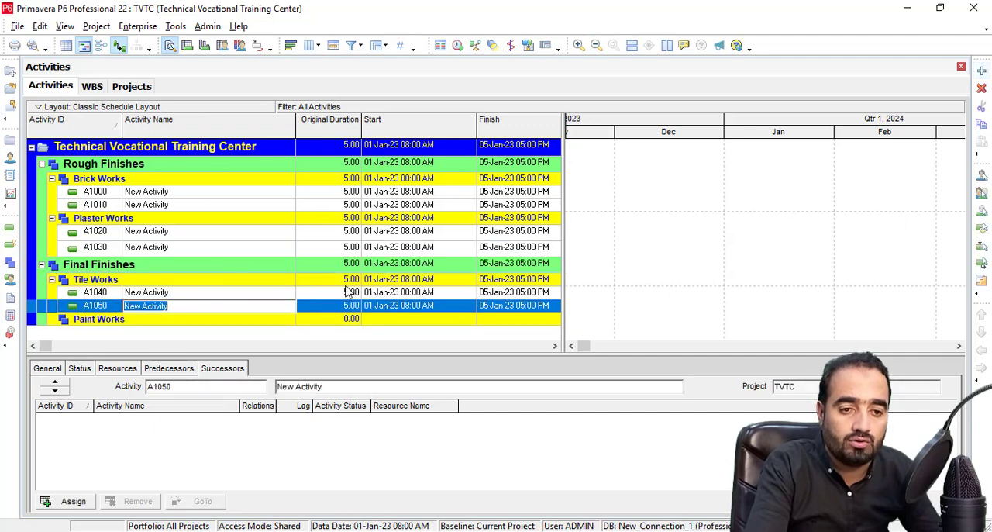
pyautogui.click(208, 321)
pyautogui.click(981, 70)
pyautogui.click(981, 71)
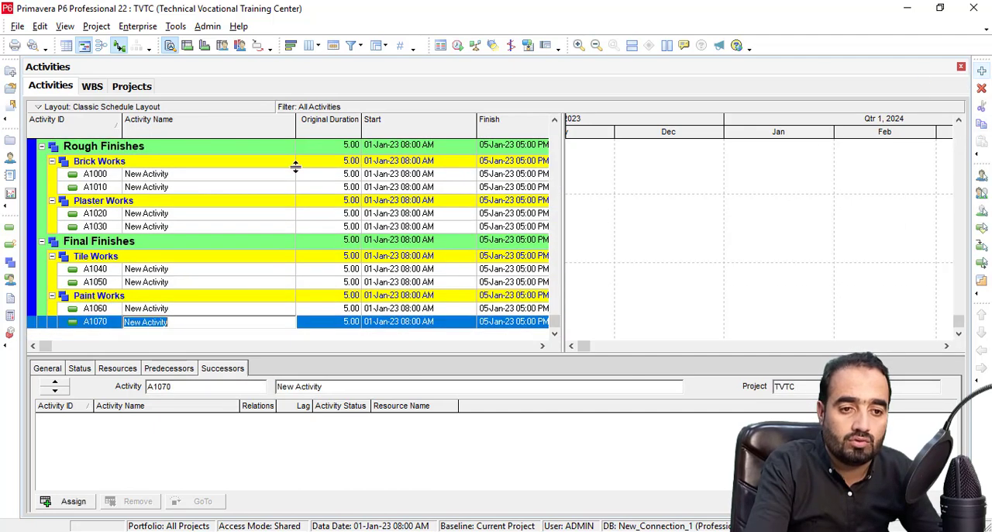
# Name the two Brick Works activities G.F Brick Works and F.F Brick Works.
pyautogui.scroll(1, 269, 225)
pyautogui.click(194, 192)
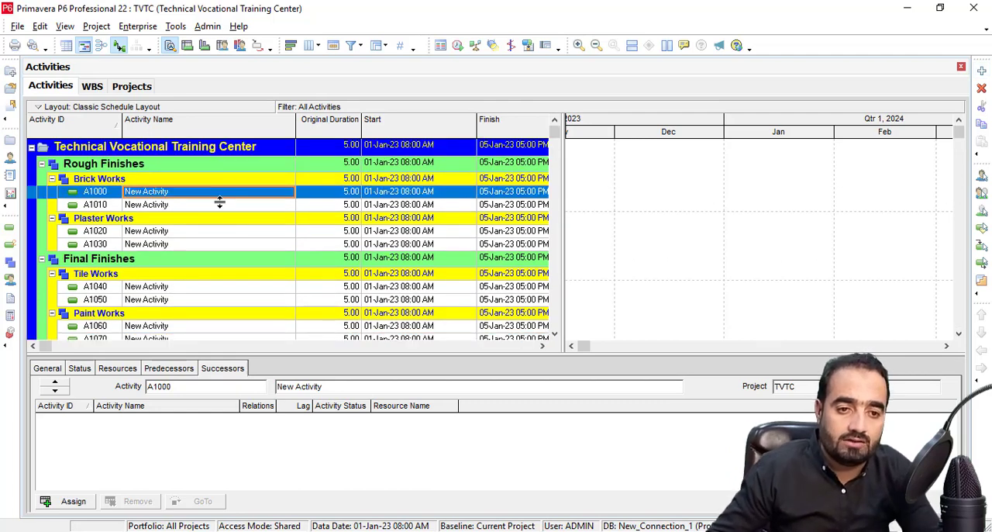
pyautogui.write('G')
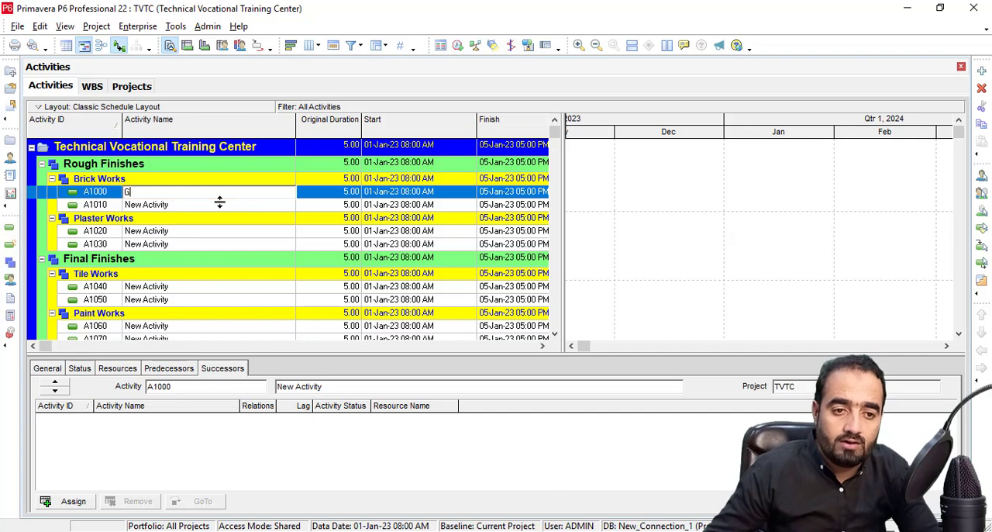
pyautogui.write('.F b')
pyautogui.press('BackSpace')
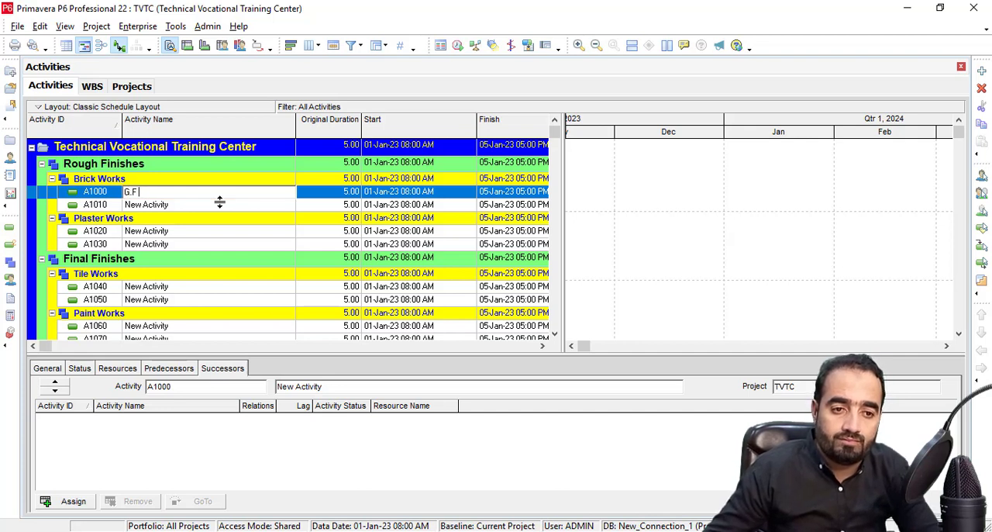
pyautogui.write('Brick')
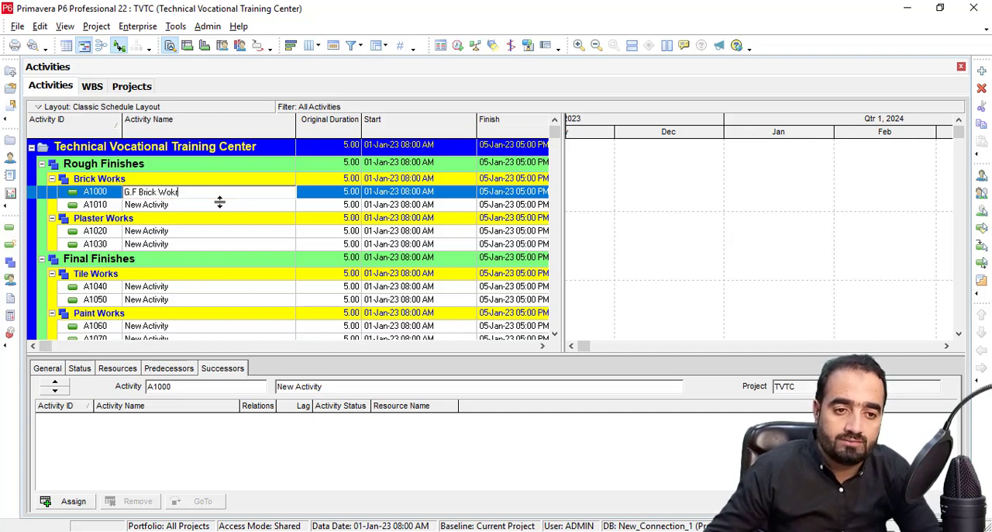
pyautogui.write(' Works')
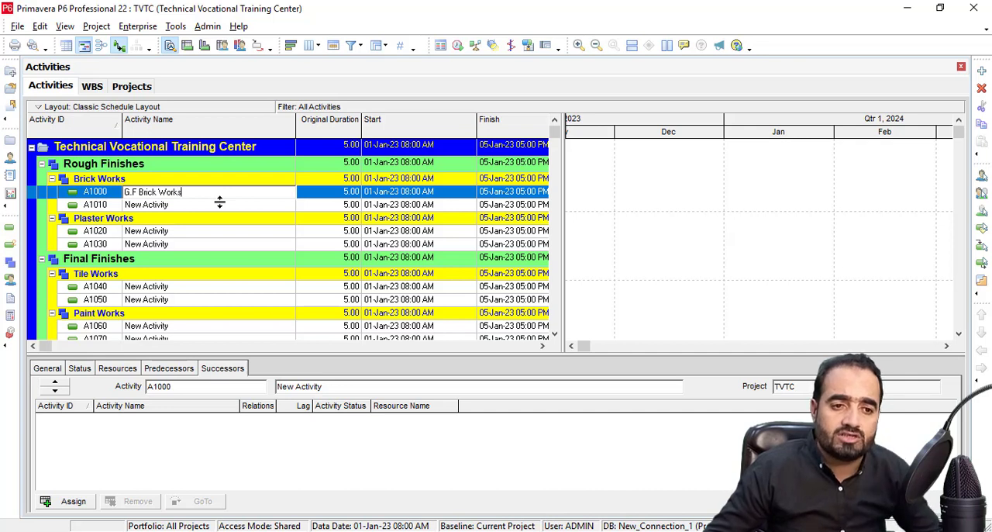
pyautogui.click(255, 204)
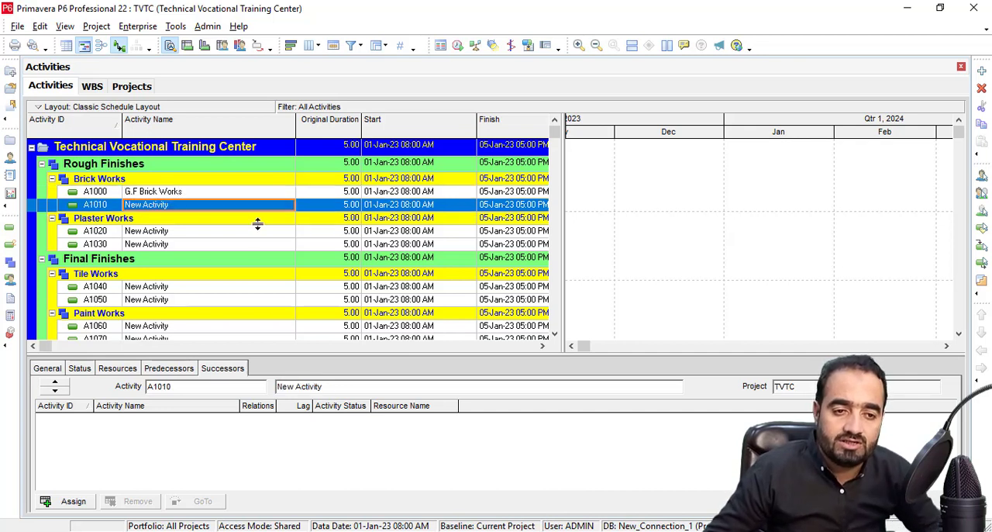
pyautogui.write('f')
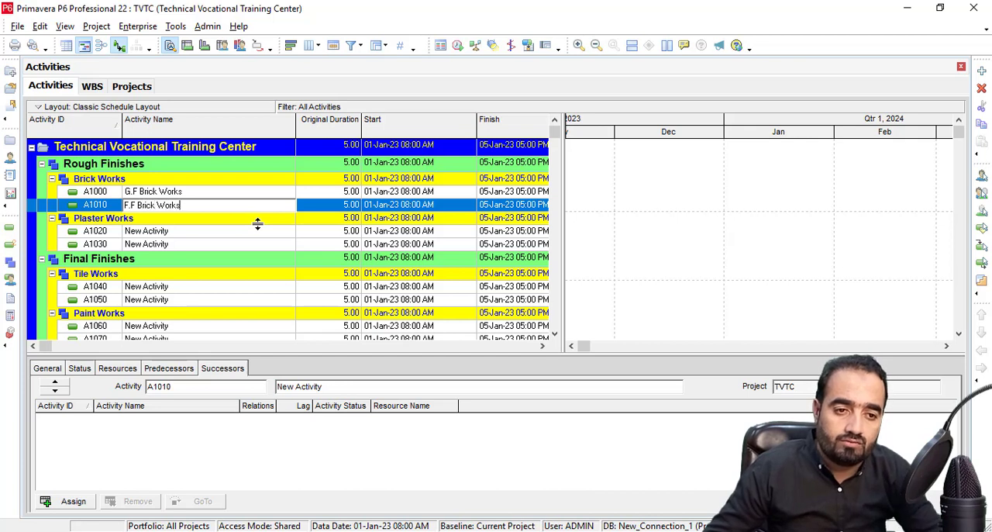
pyautogui.write('.F Brick Works')
# Name the two Plaster Works activities G.F Plaster Works and F.F Plaster Works.
pyautogui.click(184, 237)
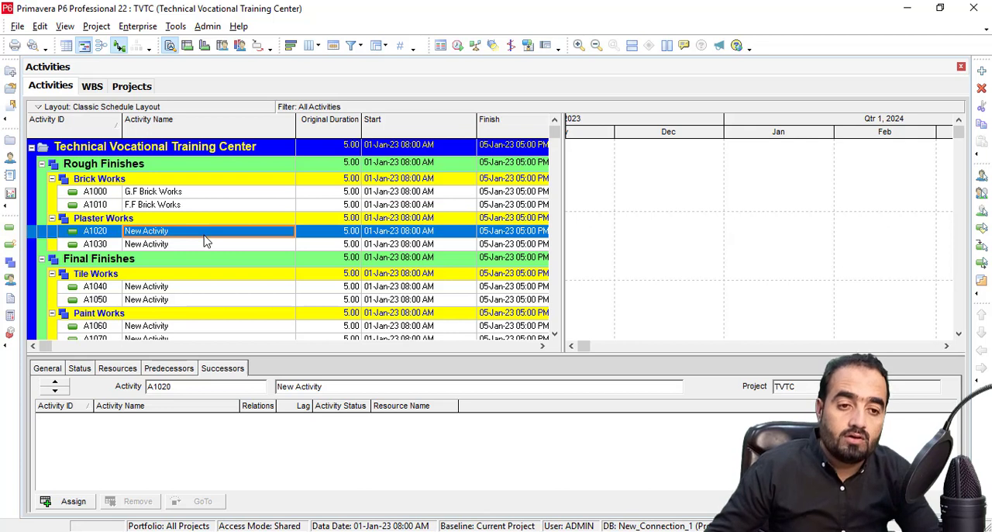
pyautogui.write('G.F Plaster Works')
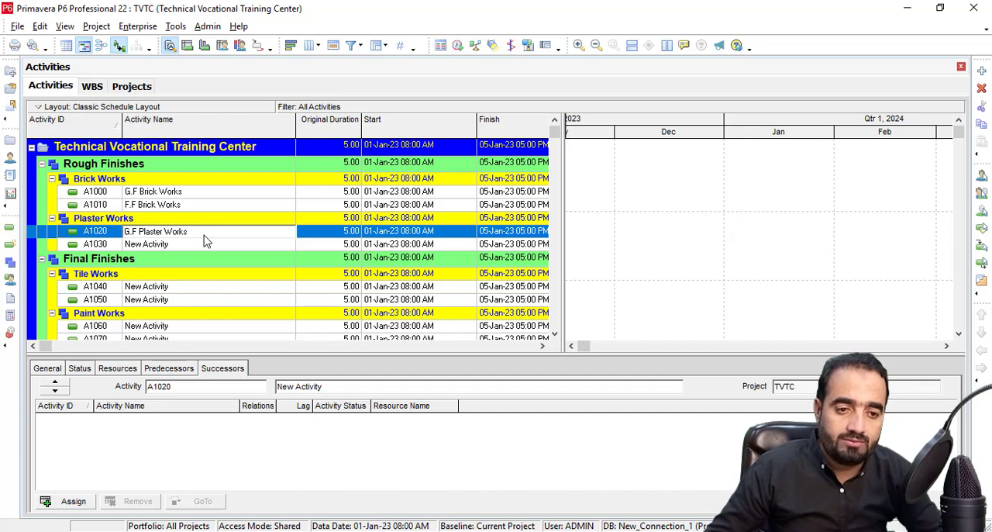
pyautogui.click(194, 245)
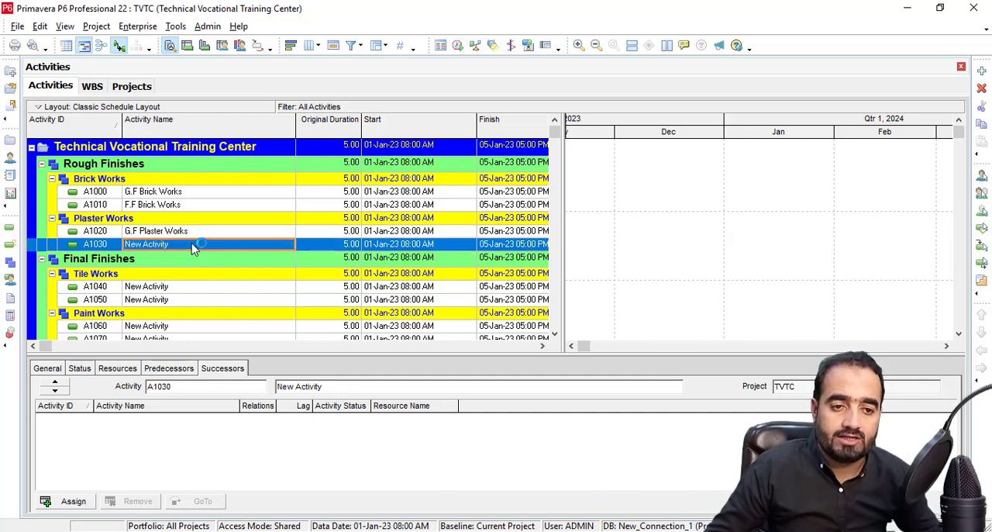
pyautogui.write('f')
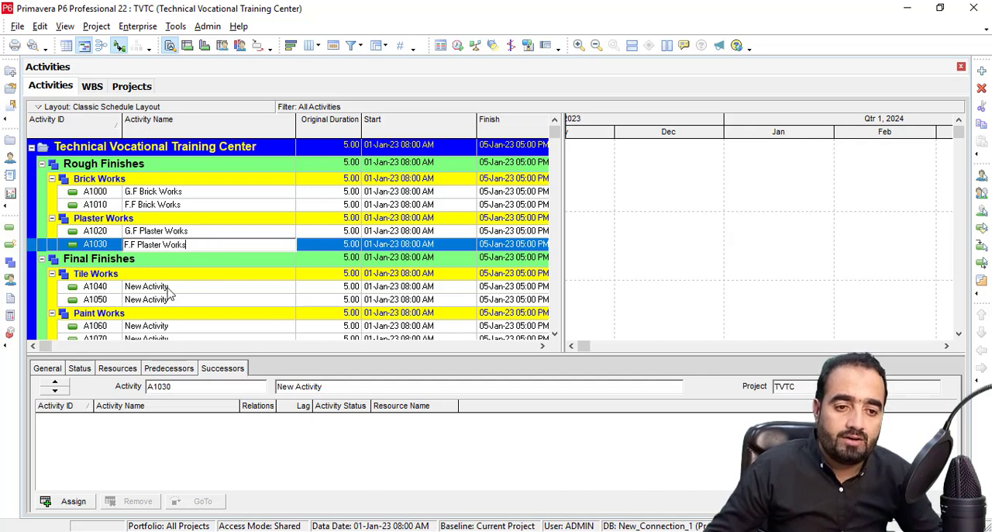
# Name the two Tile Works activities G.F Tiles Works and F.F Tile Works.
pyautogui.click(256, 294)
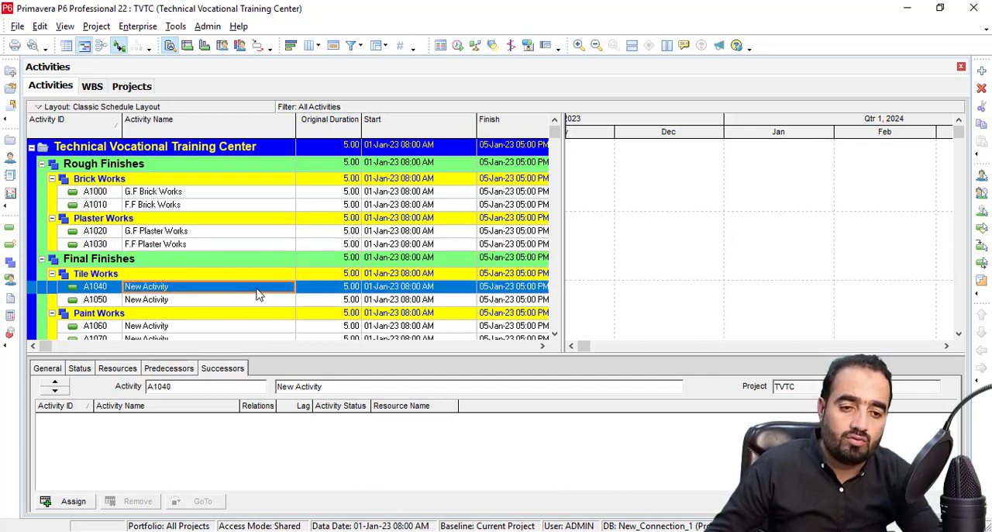
pyautogui.write('g')
pyautogui.press('BackSpace')
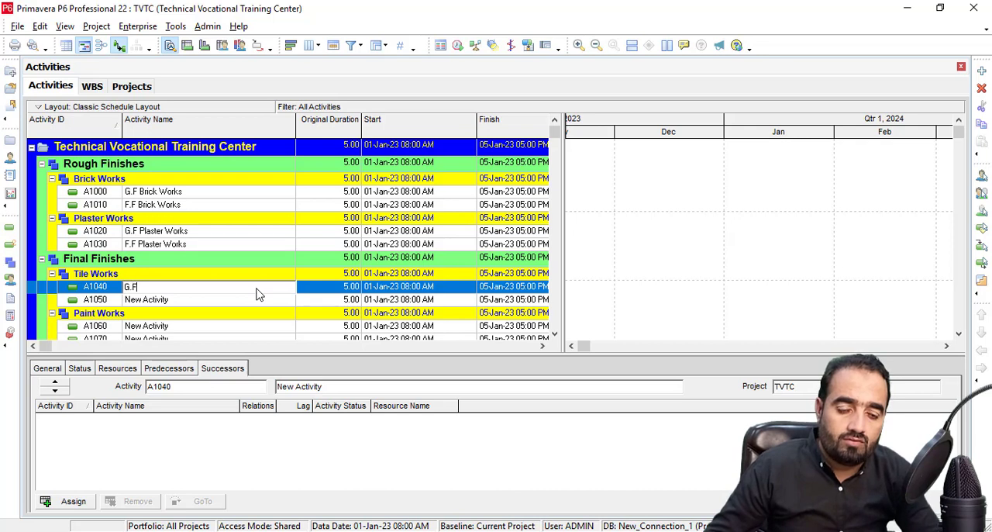
pyautogui.write('G.F Tiles Wor')
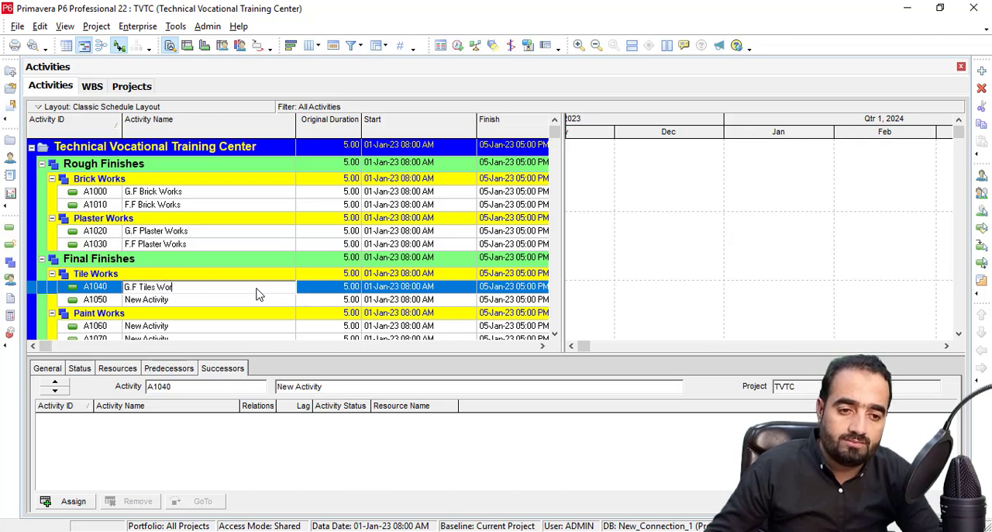
pyautogui.write('ks')
pyautogui.click(188, 304)
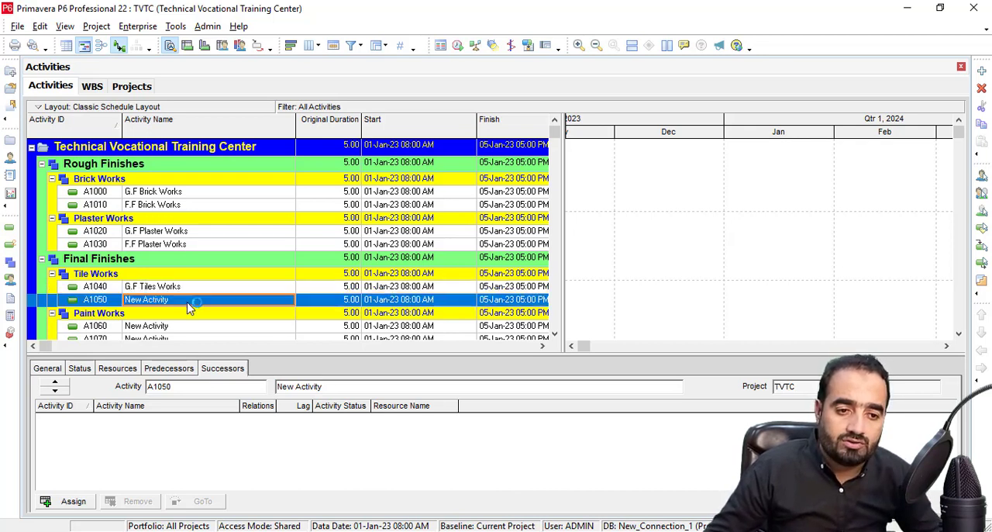
pyautogui.write('F')
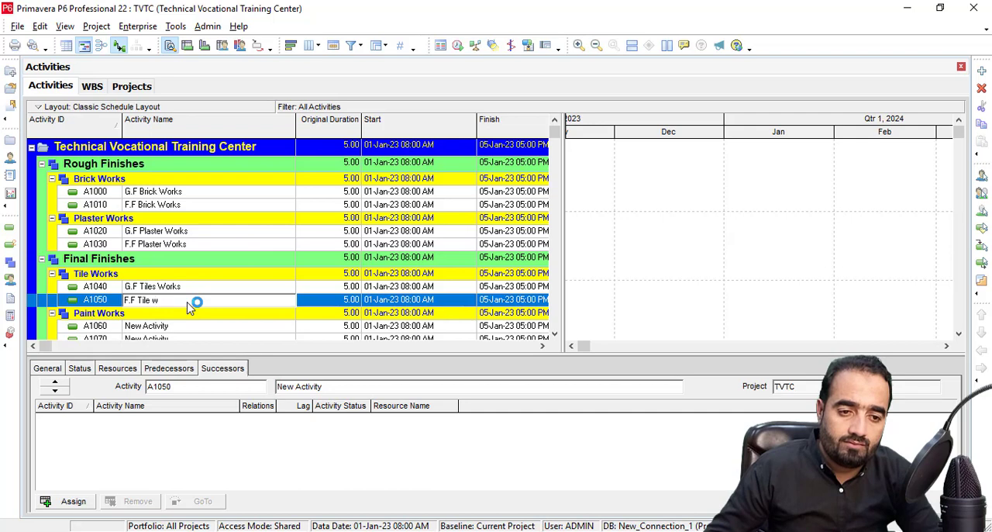
pyautogui.write('.F Tile Works')
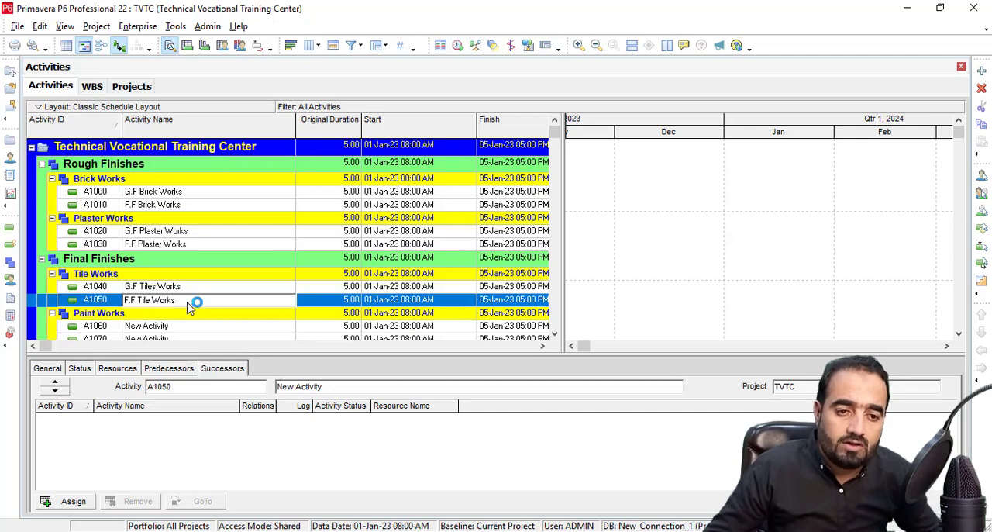
# Name the two Paint Works activities G.F Paint Works and F.F Paint Works.
pyautogui.click(155, 325)
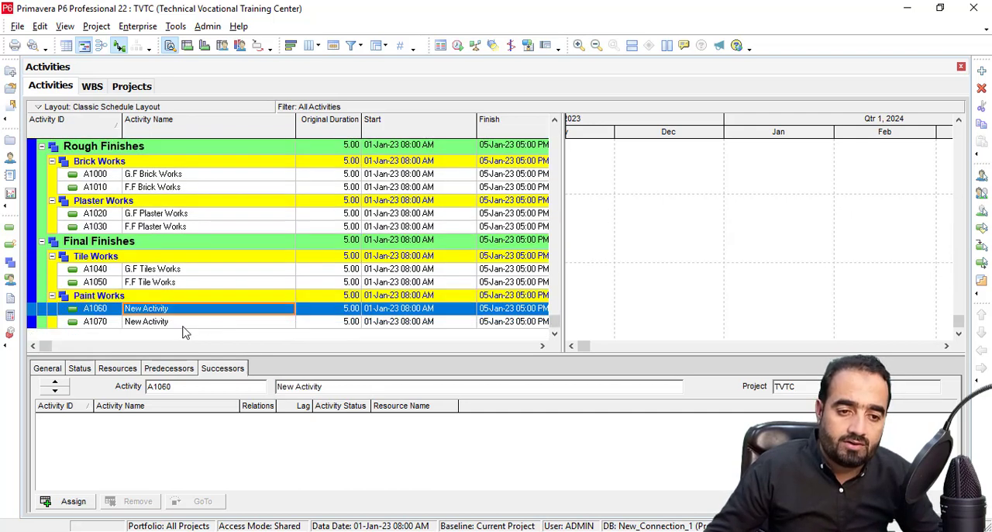
pyautogui.write('G.F Paint Works')
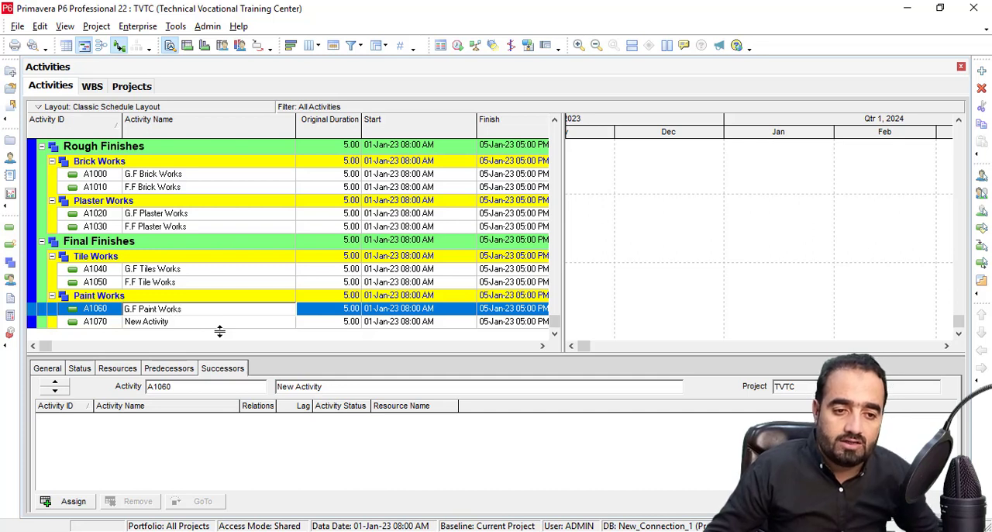
pyautogui.click(188, 324)
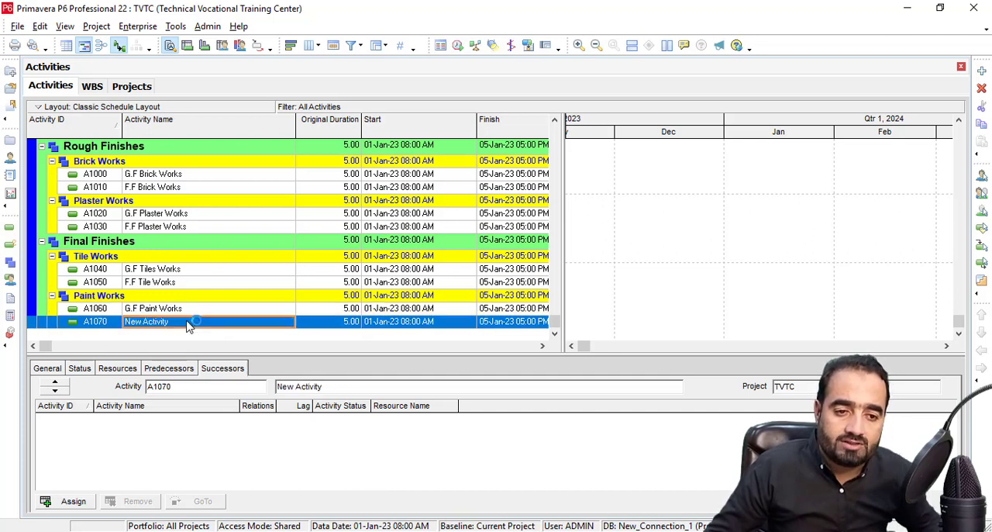
pyautogui.write('F.F Paint Works')
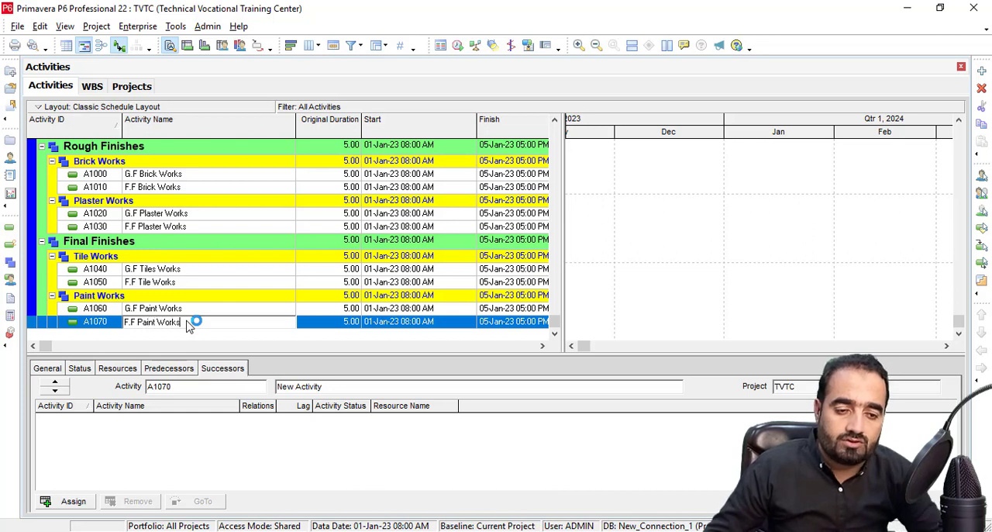
pyautogui.click(167, 307)
# Set the original duration of both G.F Brick Works and F.F Brick Works to 8.
pyautogui.scroll(1, 243, 248)
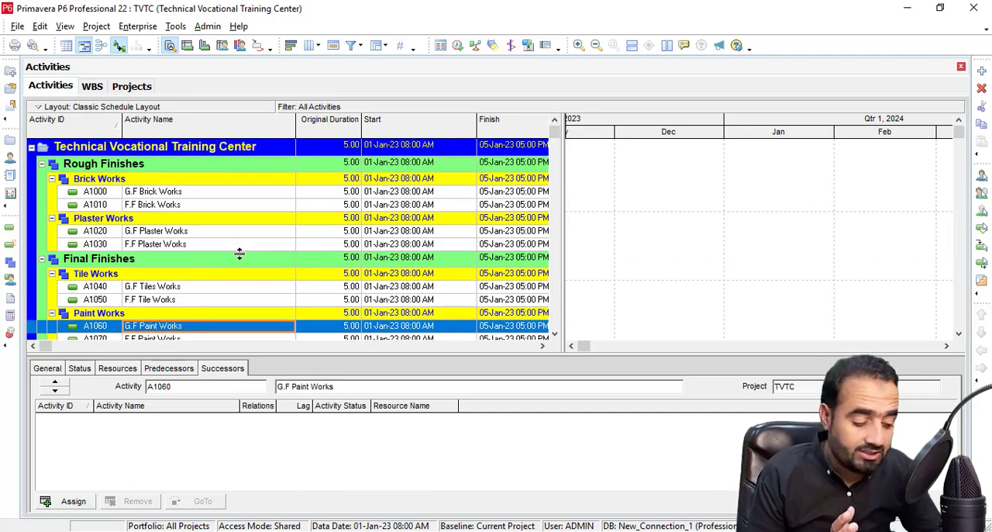
pyautogui.click(350, 195)
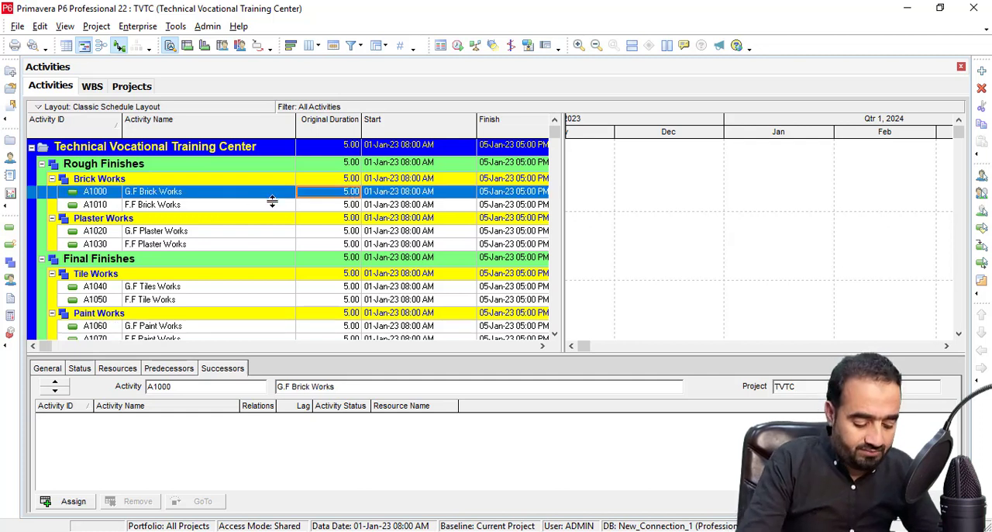
pyautogui.write('8')
pyautogui.press('Return')
pyautogui.write('8')
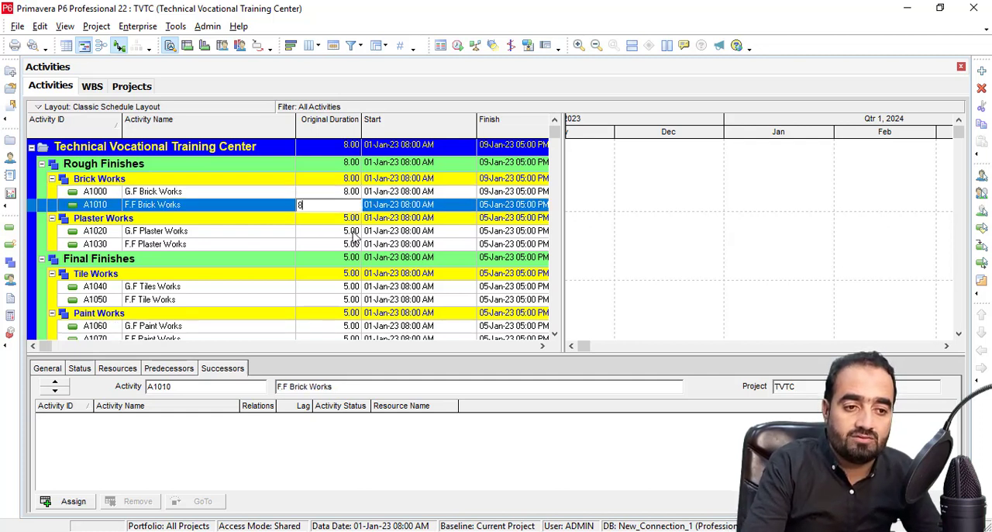
# Set the original duration of both G.F Plaster Works and F.F Plaster Works to 7.
pyautogui.click(353, 233)
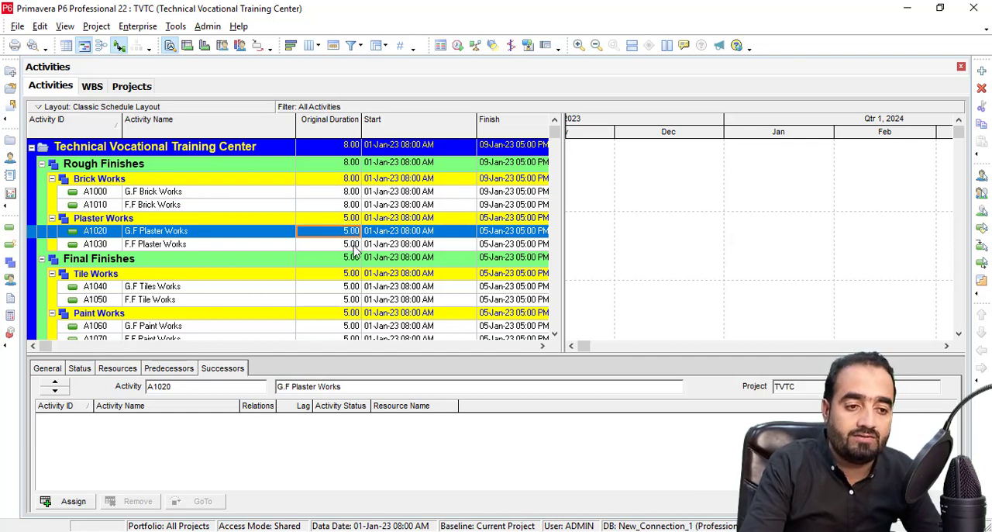
pyautogui.write('7')
pyautogui.press('Return')
pyautogui.write('7')
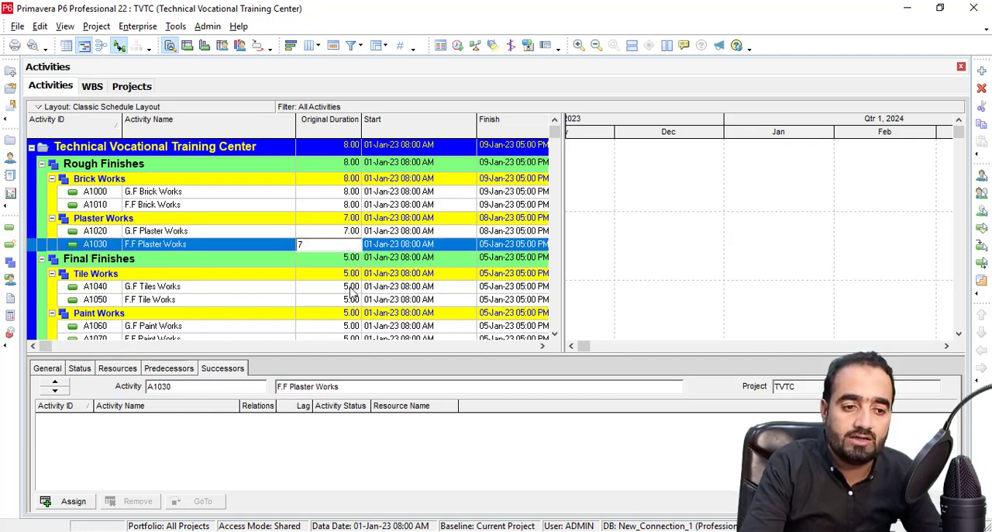
# Set the original duration of both G.F Tiles Works and F.F Tile Works to 6.
pyautogui.click(350, 289)
pyautogui.write('6')
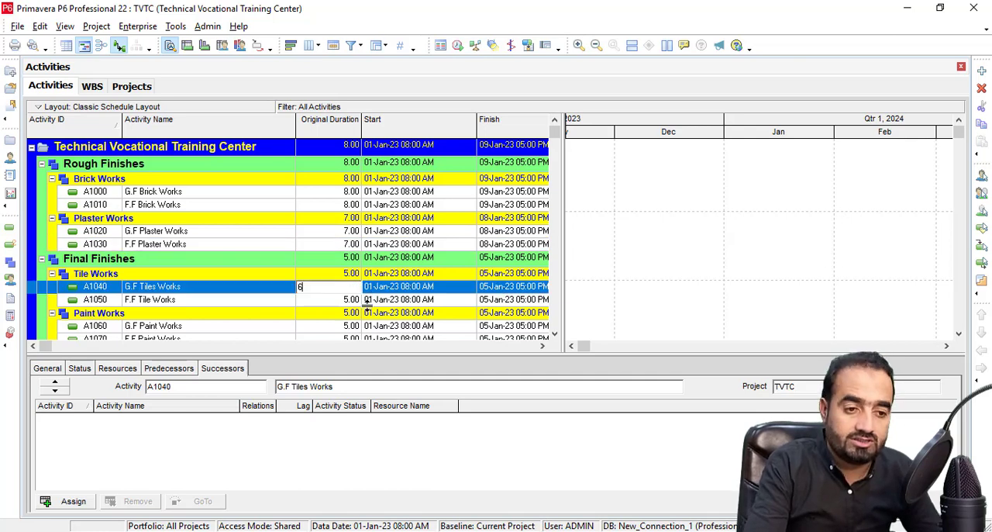
pyautogui.click(347, 300)
pyautogui.write('6')
# Set the original duration of both G.F Paint Works and F.F Paint Works to 8.
pyautogui.click(351, 324)
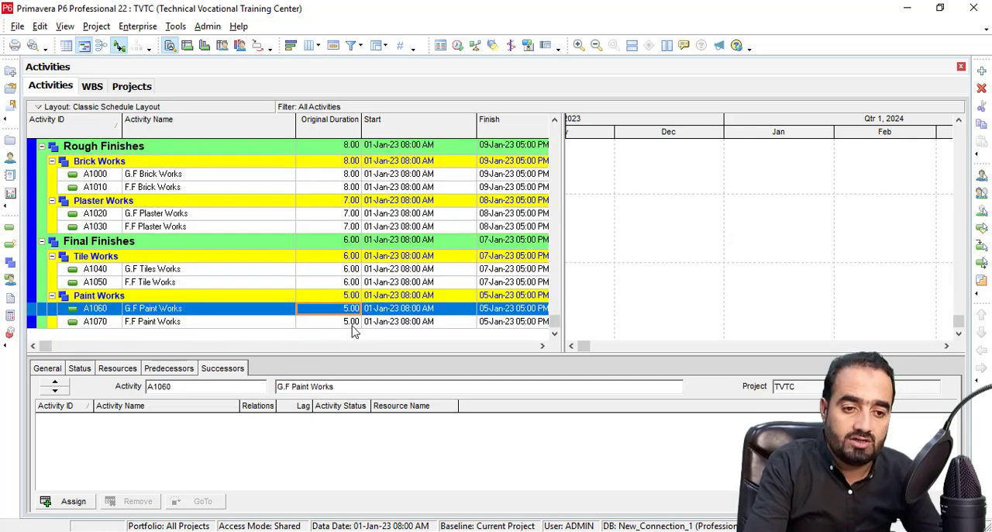
pyautogui.write('8')
pyautogui.click(356, 323)
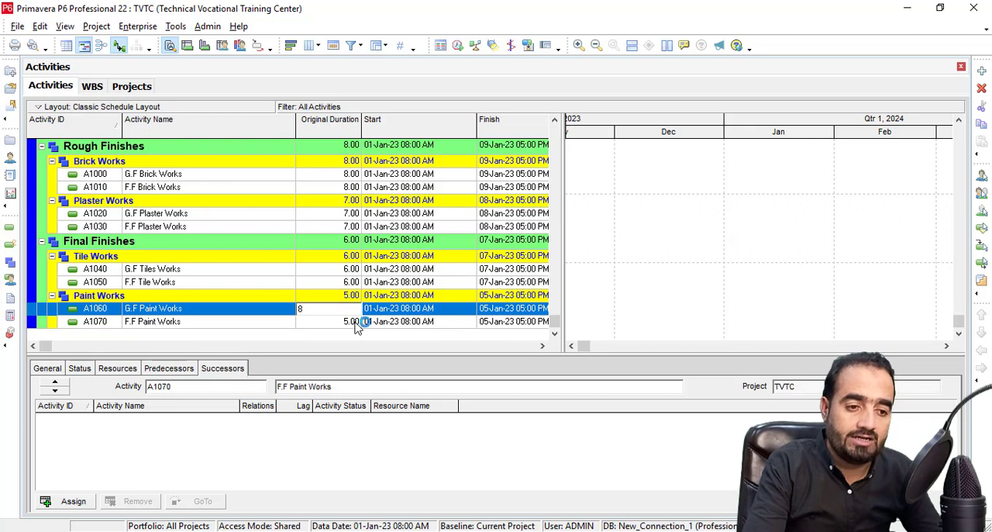
pyautogui.write('8')
pyautogui.press('Return')
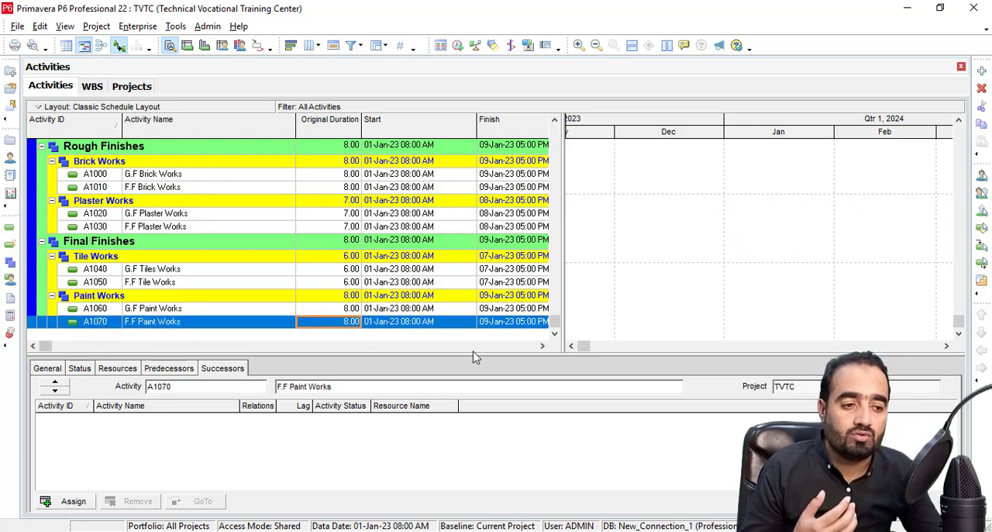
# Review the start and finish dates of all activities in the activity table.
pyautogui.click(538, 345)
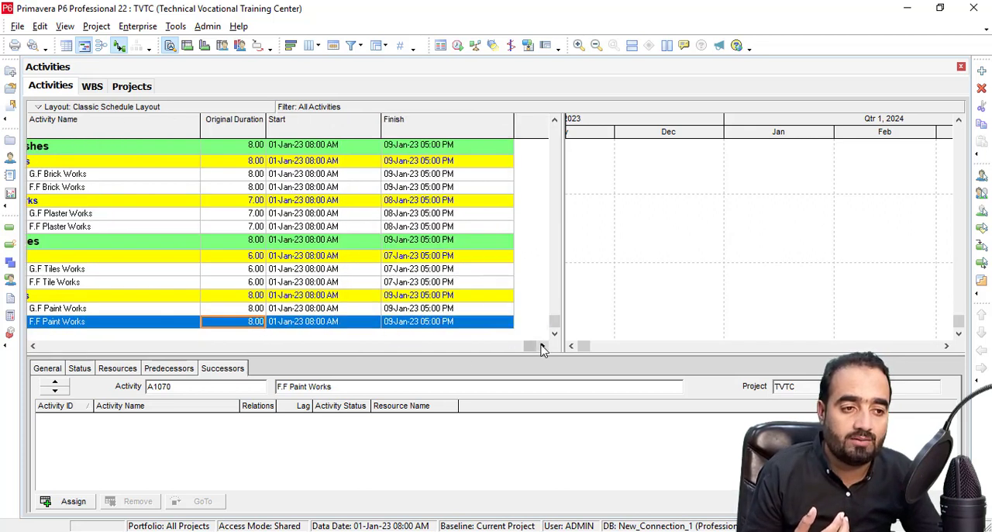
pyautogui.scroll(2, 275, 218)
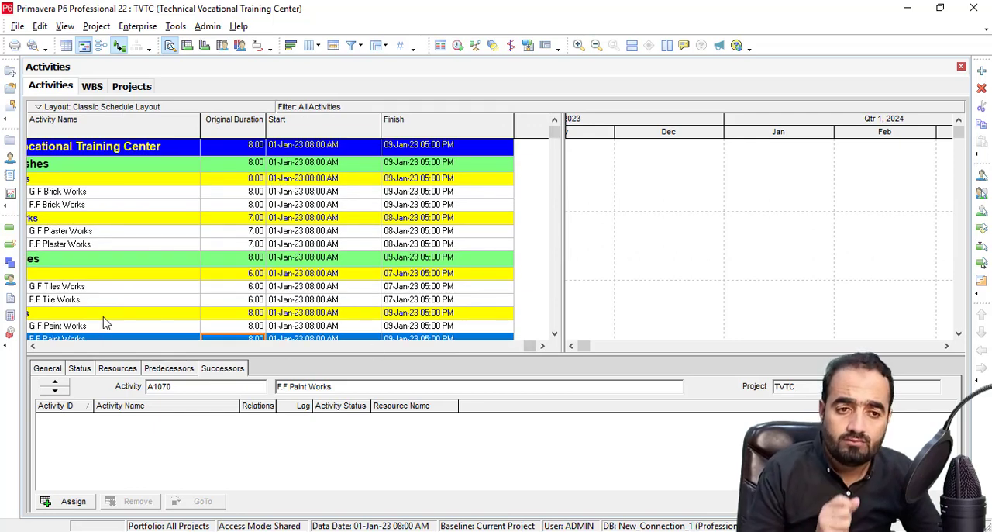
pyautogui.click(33, 346)
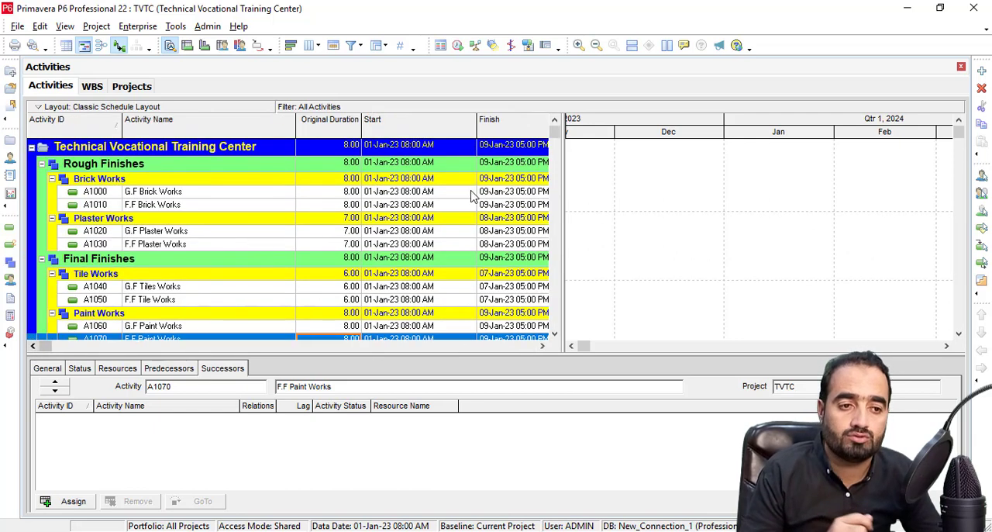
# Bring the January 2023 activity bars into view in the Gantt chart and widen its timescale.
pyautogui.click(584, 346)
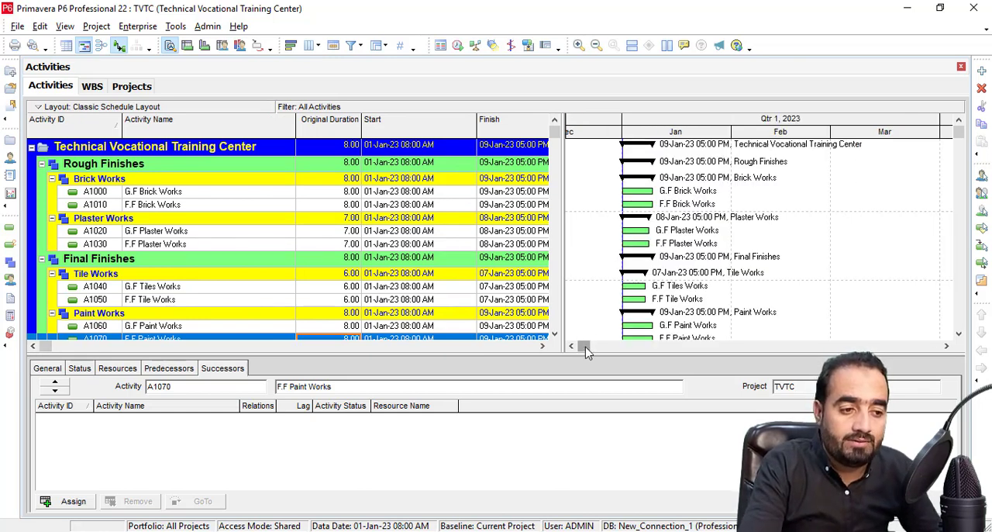
pyautogui.moveTo(583, 348); pyautogui.dragTo(659, 364)
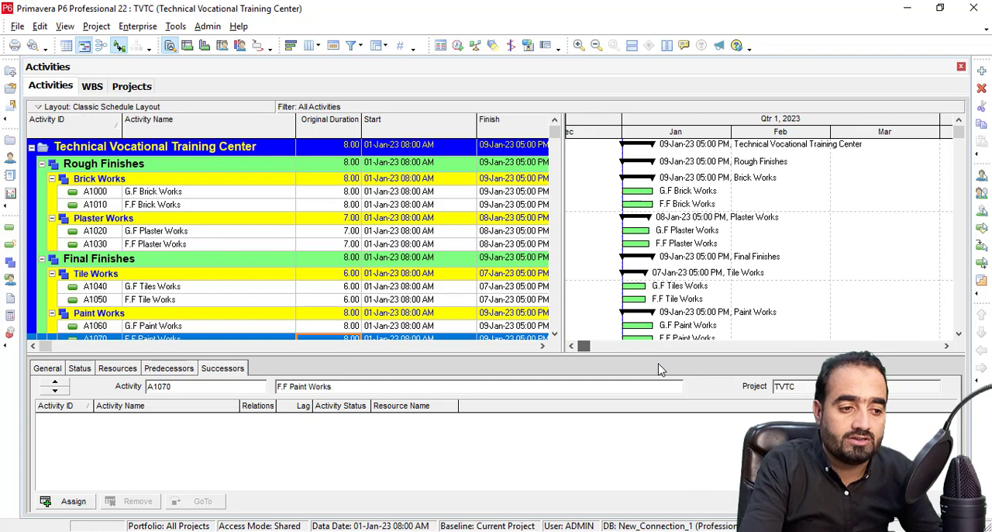
pyautogui.click(913, 348)
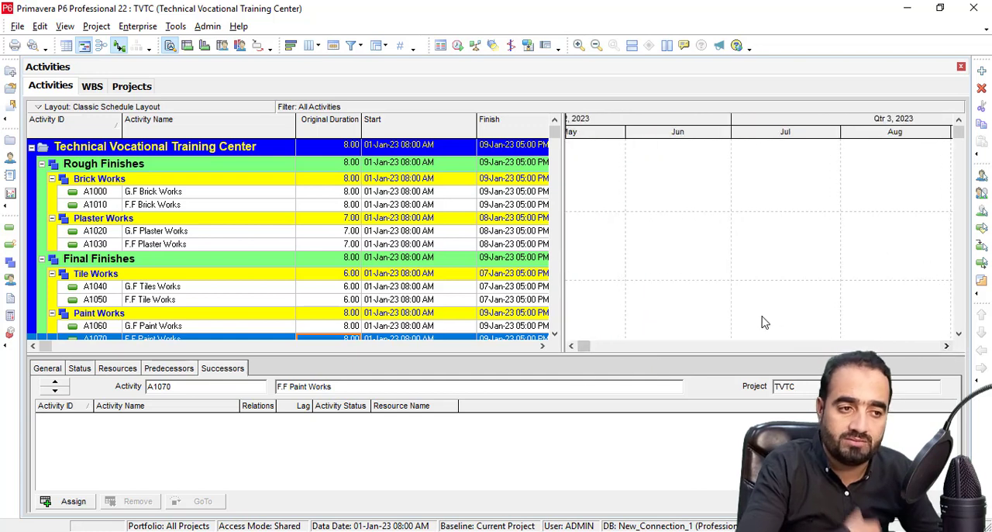
pyautogui.click(585, 347)
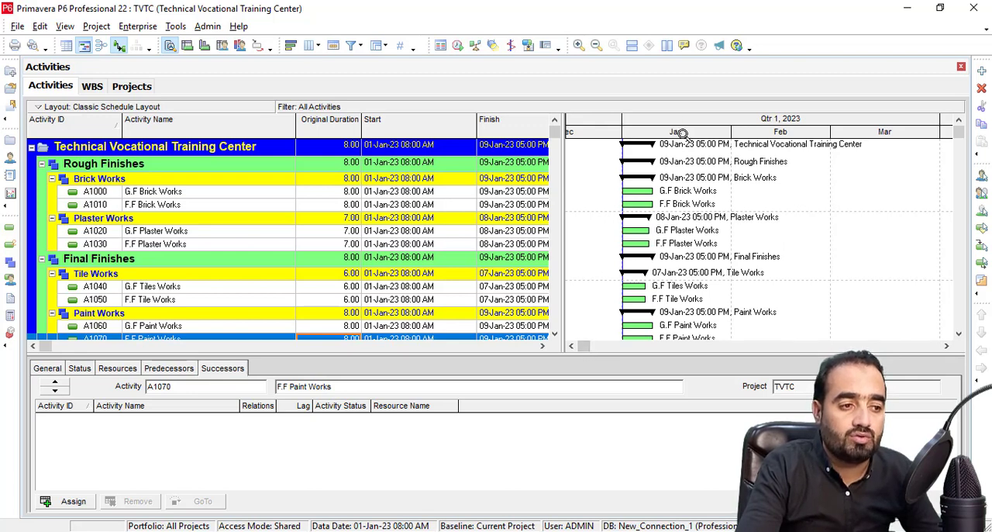
pyautogui.moveTo(682, 134); pyautogui.dragTo(827, 155)
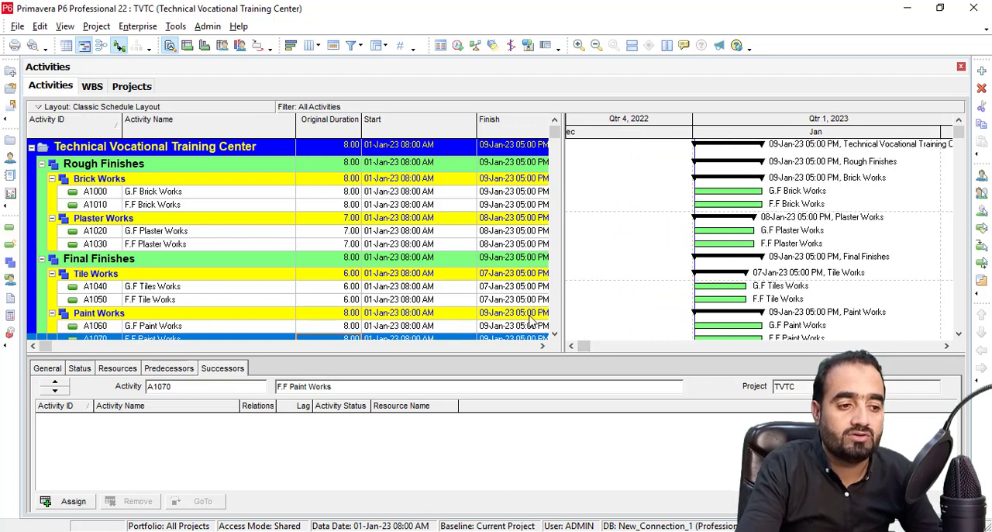
pyautogui.click(947, 346)
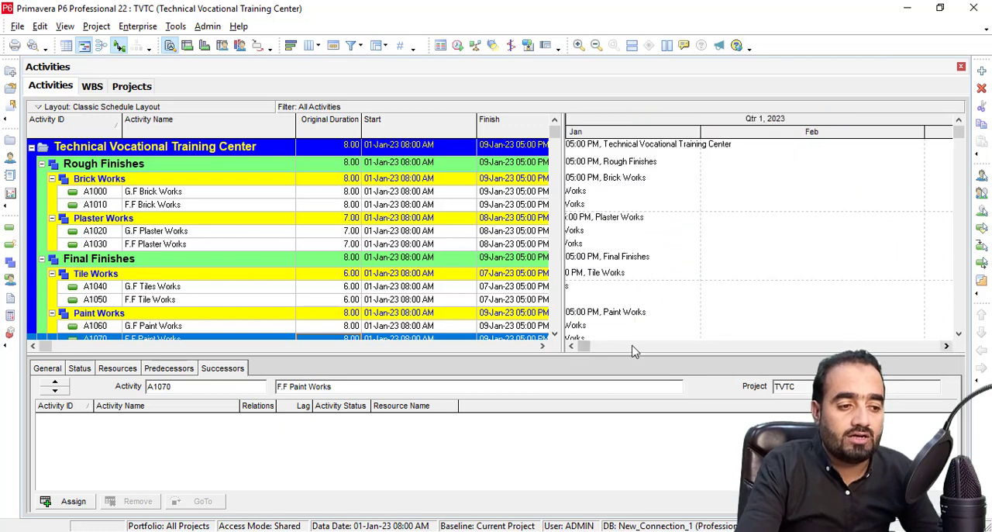
pyautogui.click(572, 347)
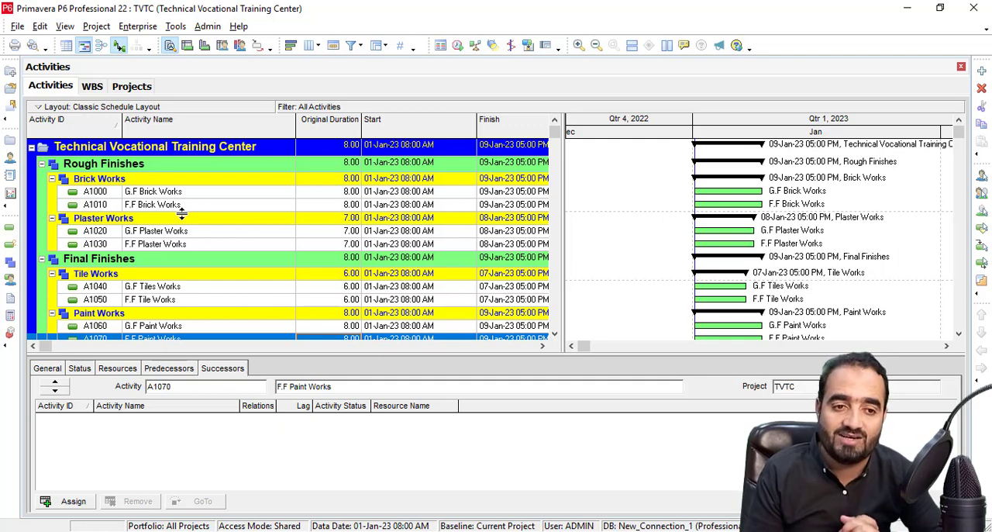
# Assign G.F Brick Works as the predecessor of F.F Brick Works and check their relationship line in the Gantt chart.
pyautogui.click(166, 206)
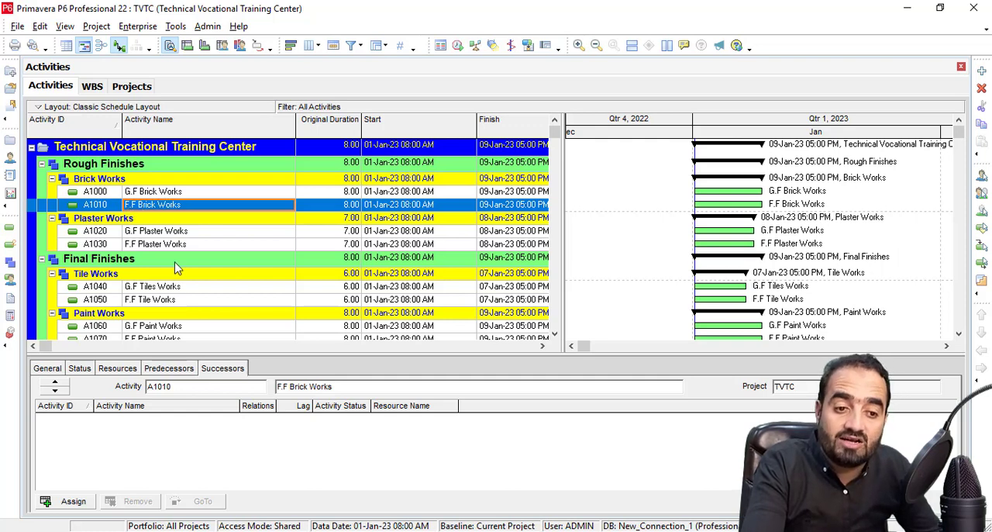
pyautogui.click(176, 372)
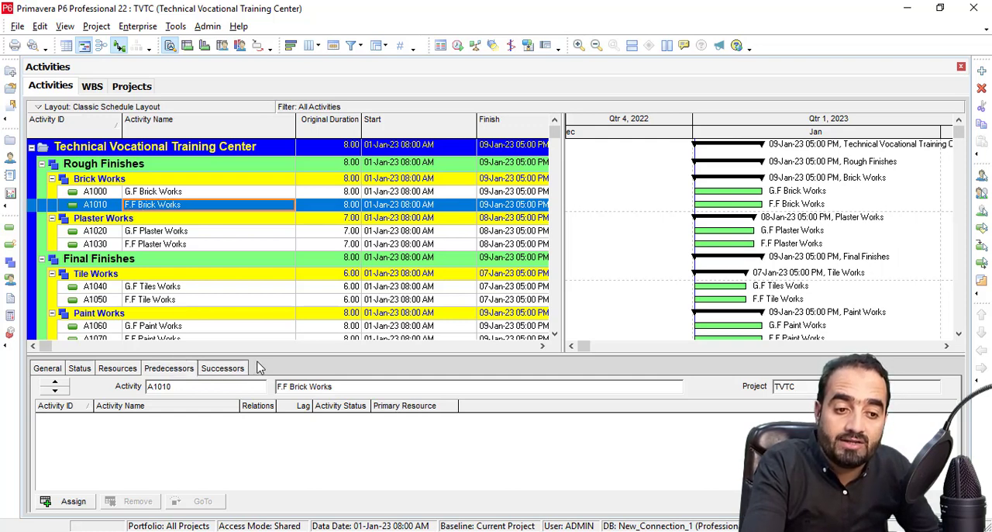
pyautogui.moveTo(260, 355); pyautogui.dragTo(258, 334)
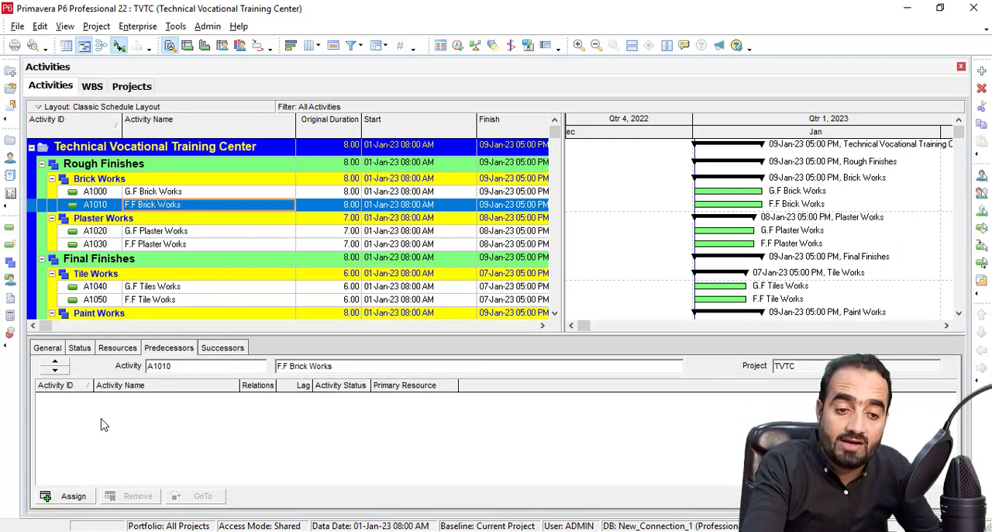
pyautogui.click(72, 496)
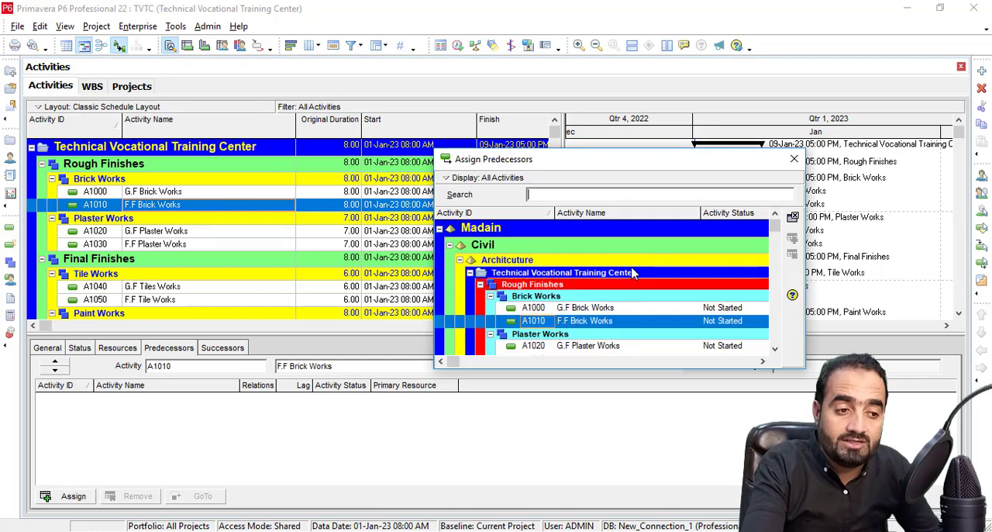
pyautogui.click(584, 308)
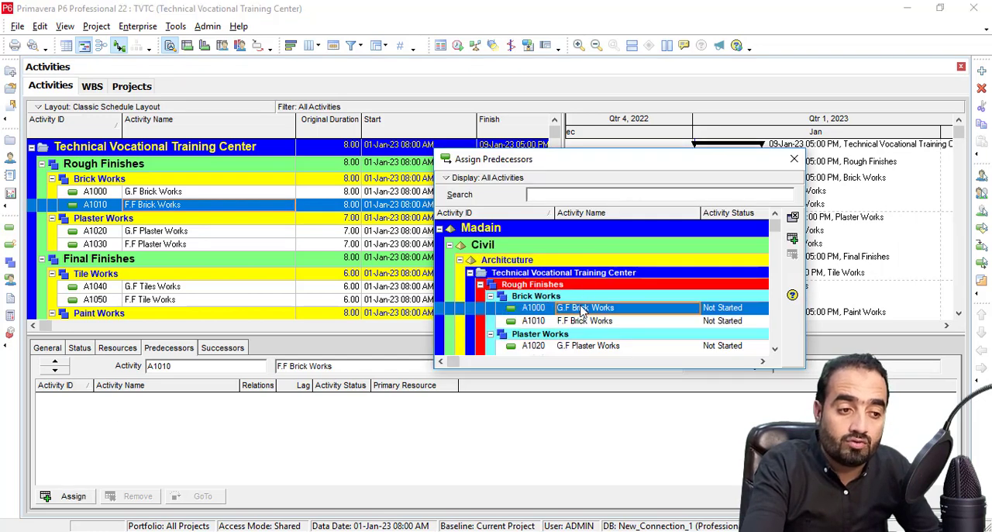
pyautogui.click(792, 240)
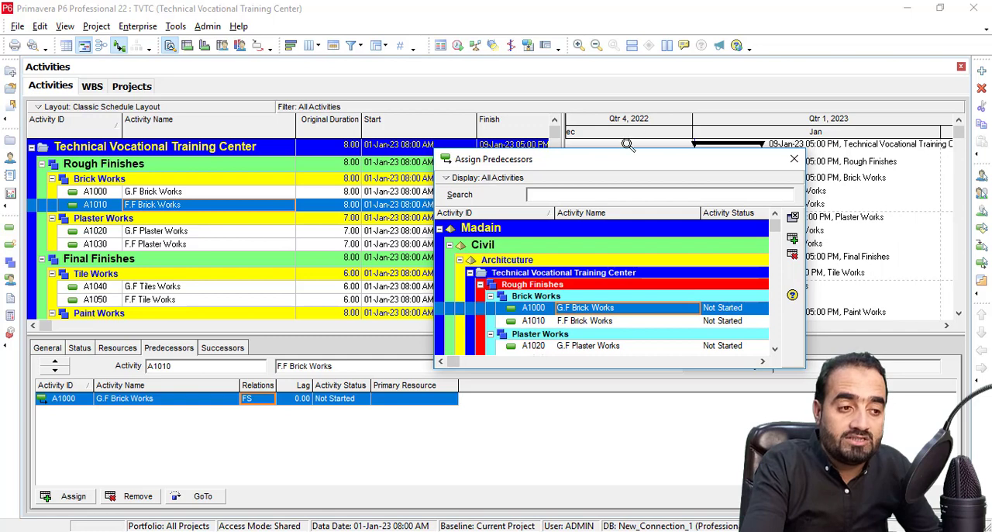
pyautogui.moveTo(625, 159); pyautogui.dragTo(643, 228)
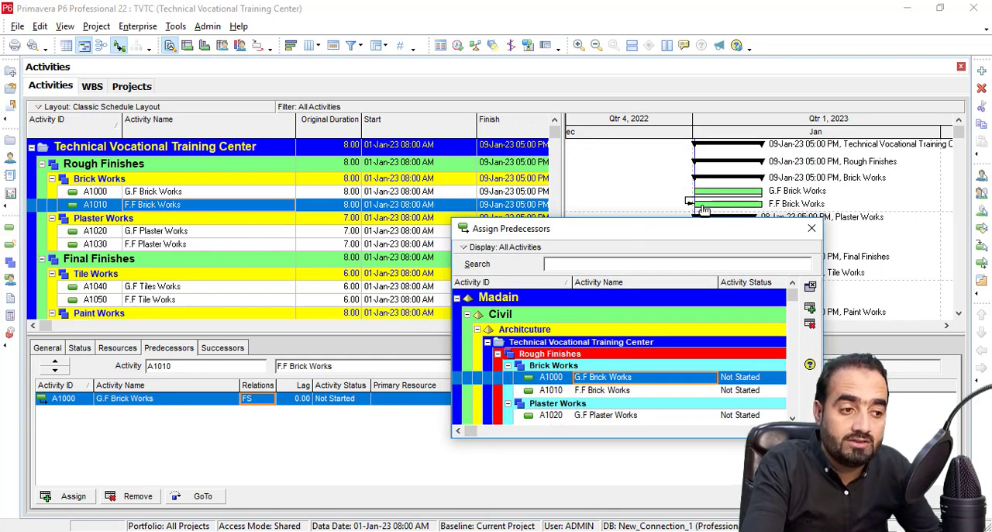
pyautogui.moveTo(677, 235); pyautogui.dragTo(646, 153)
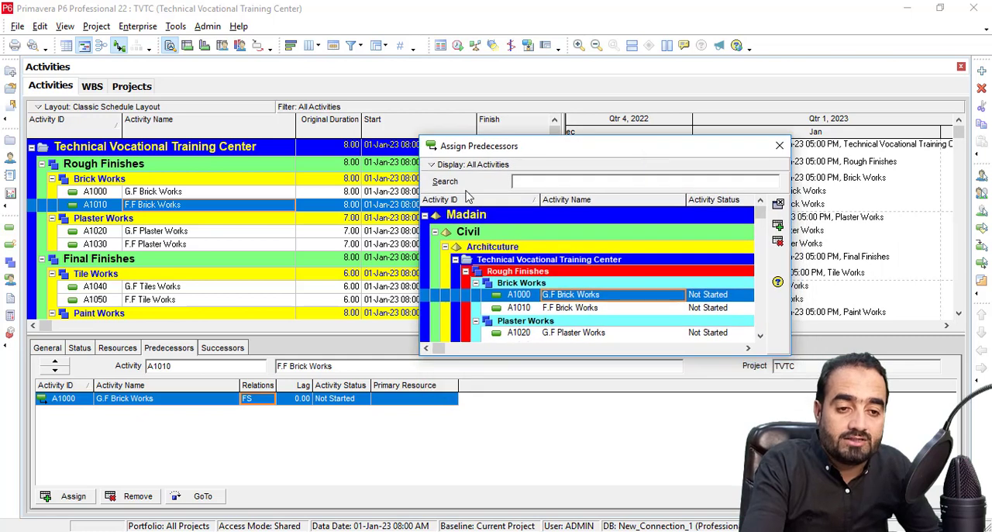
# Assign F.F Brick Works as the predecessor of G.F Plaster Works, keeping the FS relationship type.
pyautogui.click(178, 233)
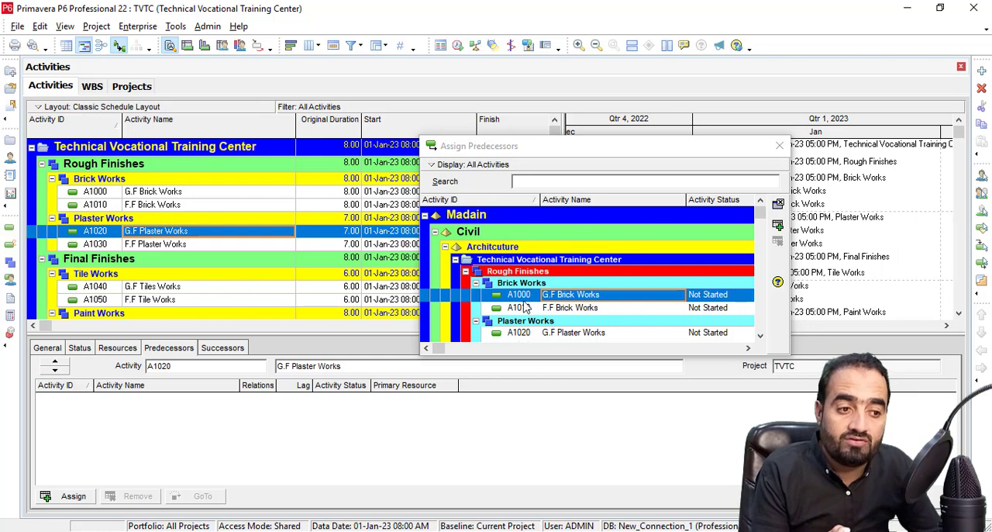
pyautogui.doubleClick(577, 307)
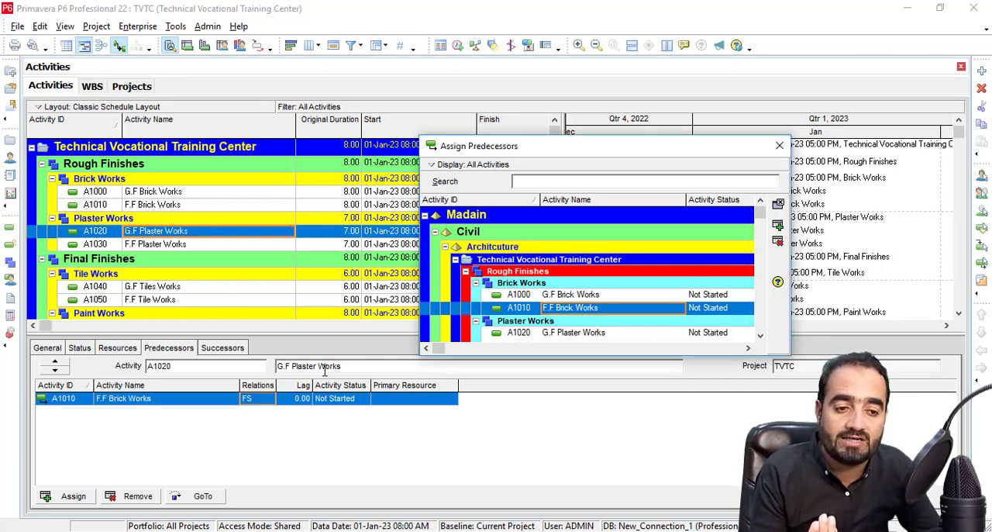
pyautogui.click(263, 398)
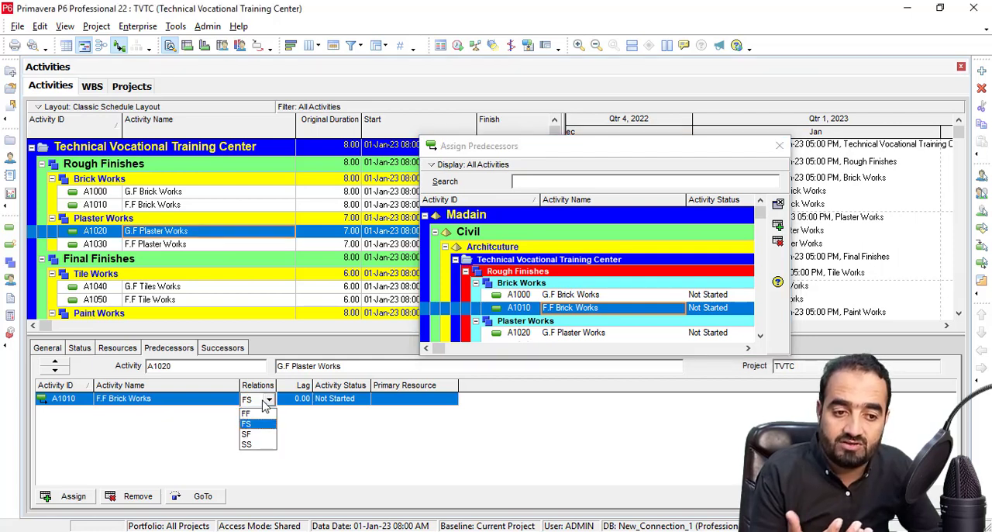
pyautogui.click(264, 406)
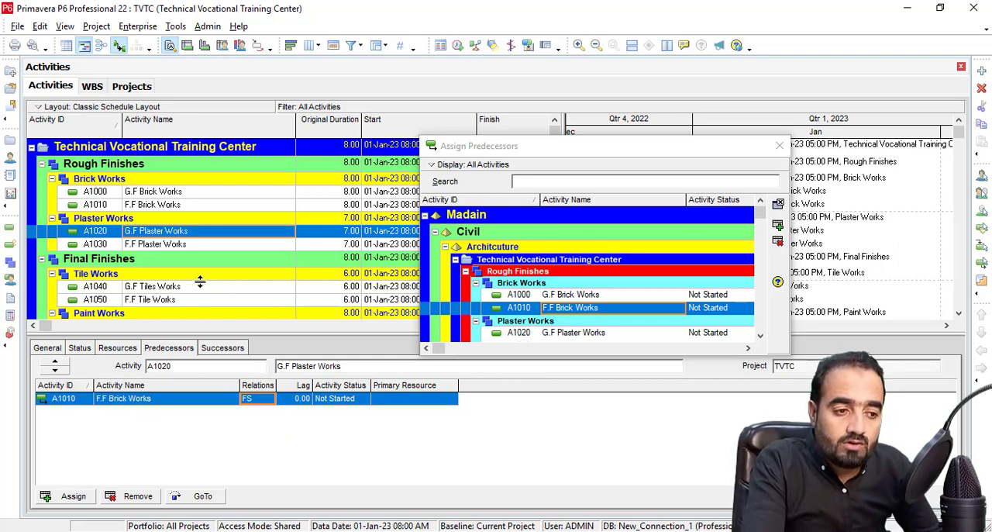
# Enlarge the Assign Predecessors dialog and assign G.F Plaster Works as the predecessor of F.F Plaster Works.
pyautogui.click(171, 248)
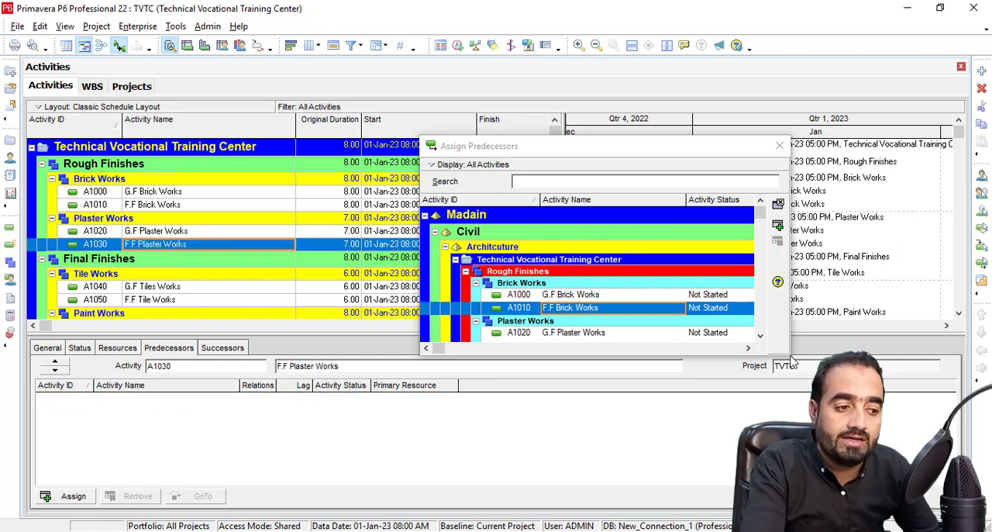
pyautogui.moveTo(790, 358); pyautogui.dragTo(827, 417)
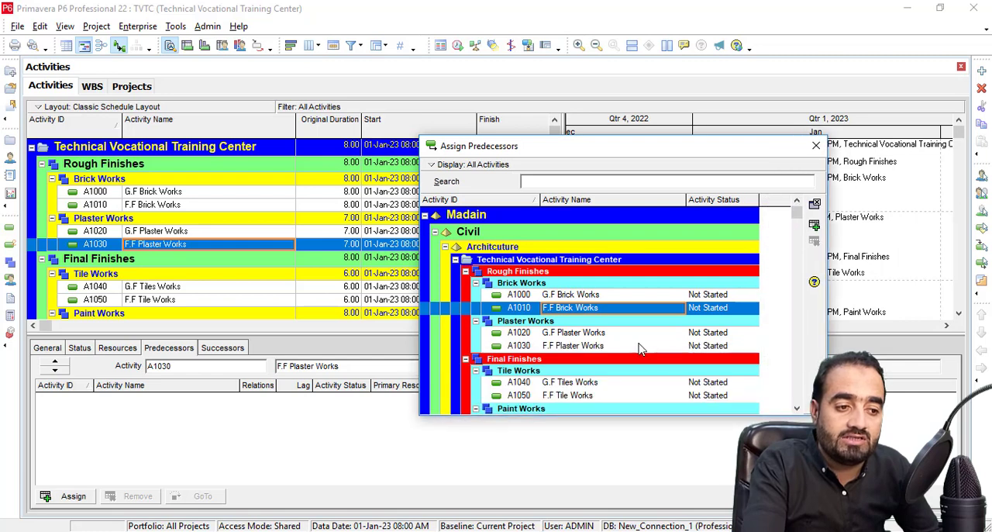
pyautogui.doubleClick(587, 332)
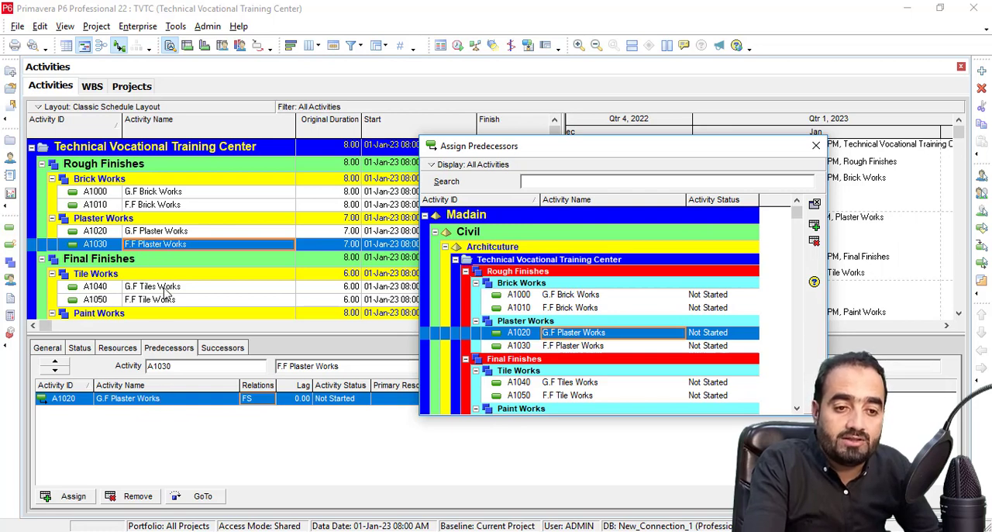
# Assign F.F Plaster Works as the predecessor of G.F Tiles Works, and G.F Tiles Works as the predecessor of F.F Tile Works.
pyautogui.click(164, 287)
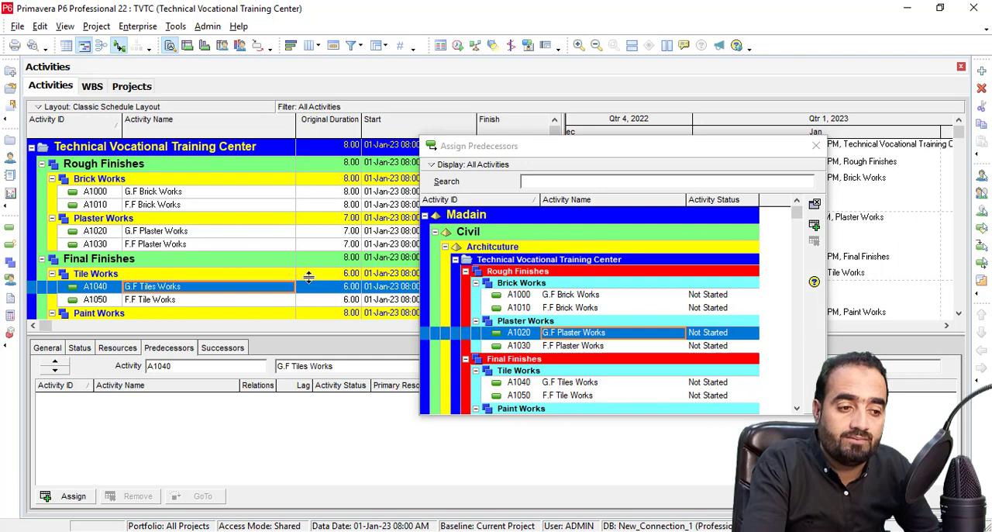
pyautogui.doubleClick(575, 346)
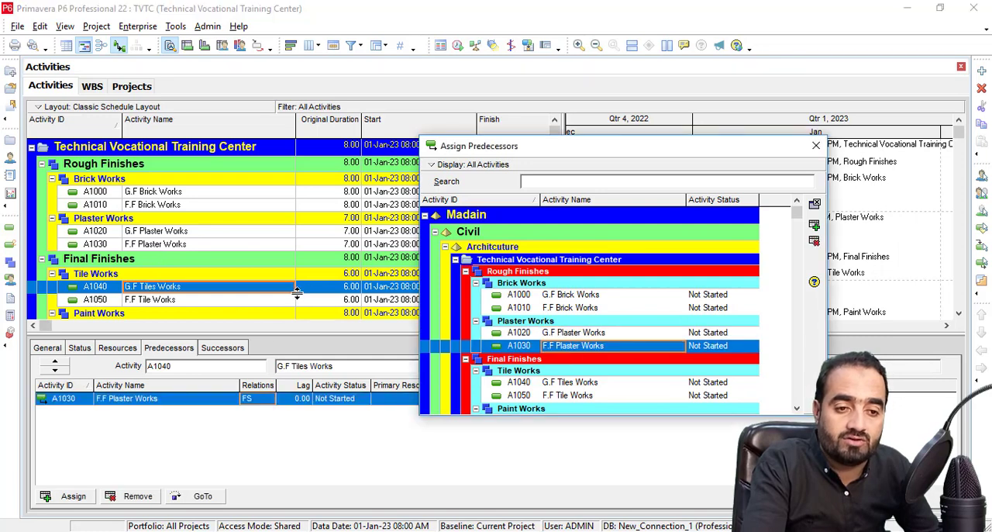
pyautogui.scroll(-1, 350, 263)
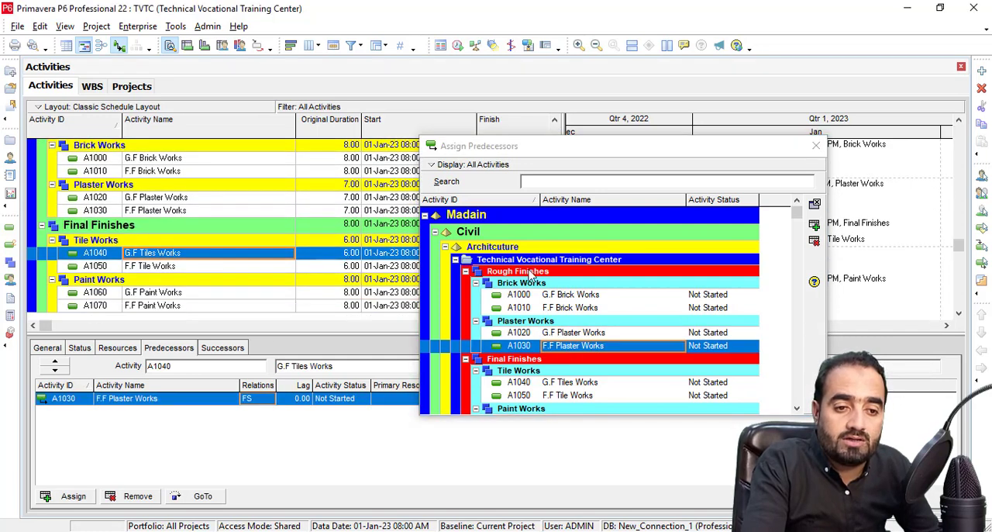
pyautogui.click(150, 266)
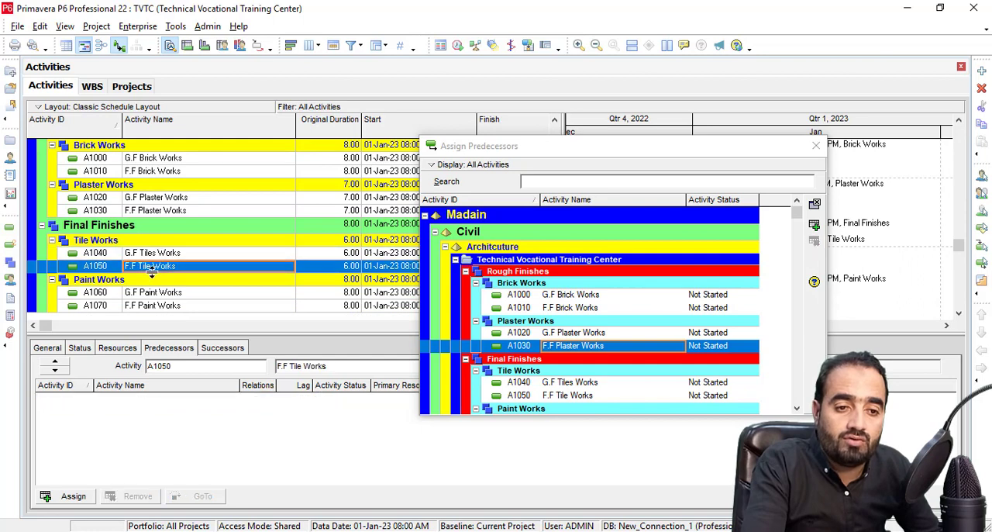
pyautogui.doubleClick(568, 383)
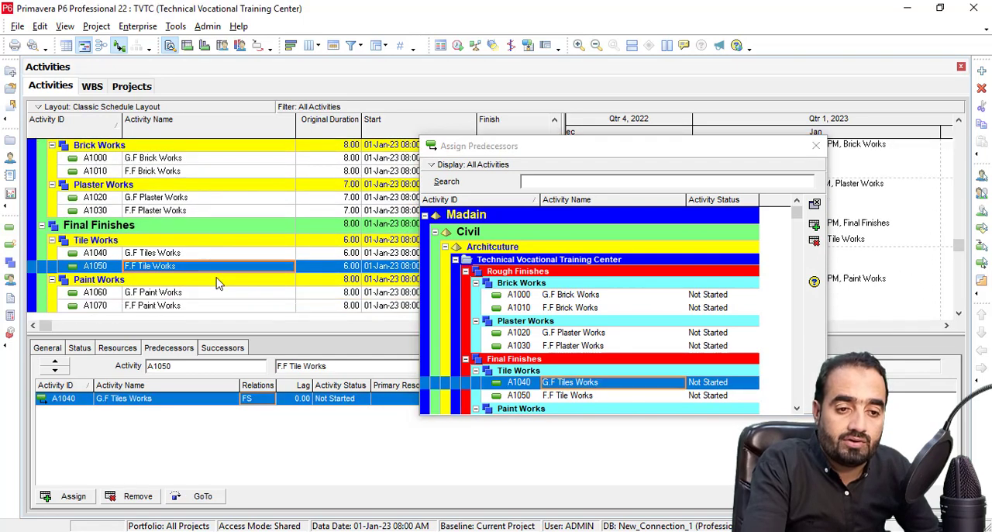
# Assign F.F Tile Works as the predecessor of G.F Paint Works, and G.F Paint Works as the predecessor of F.F Paint Works.
pyautogui.click(166, 293)
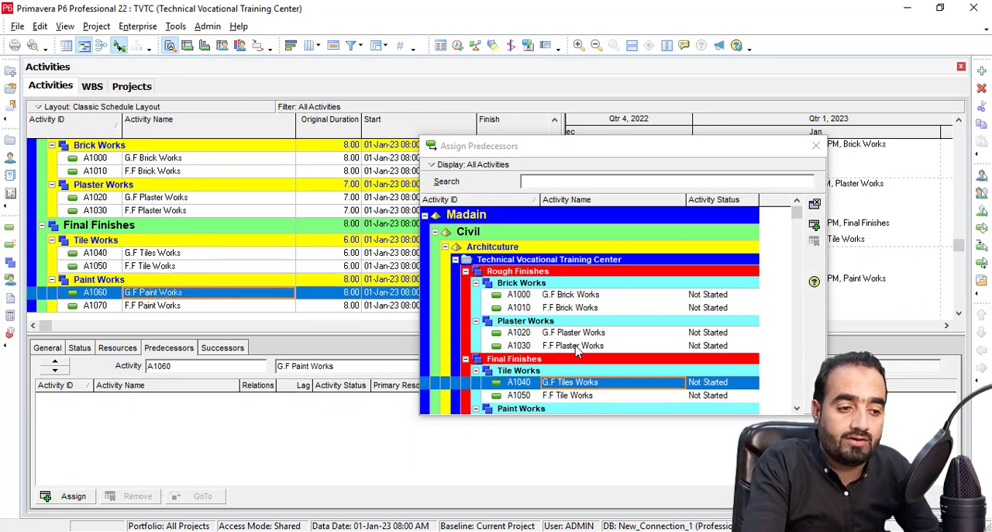
pyautogui.doubleClick(567, 395)
pyautogui.scroll(-2, 551, 380)
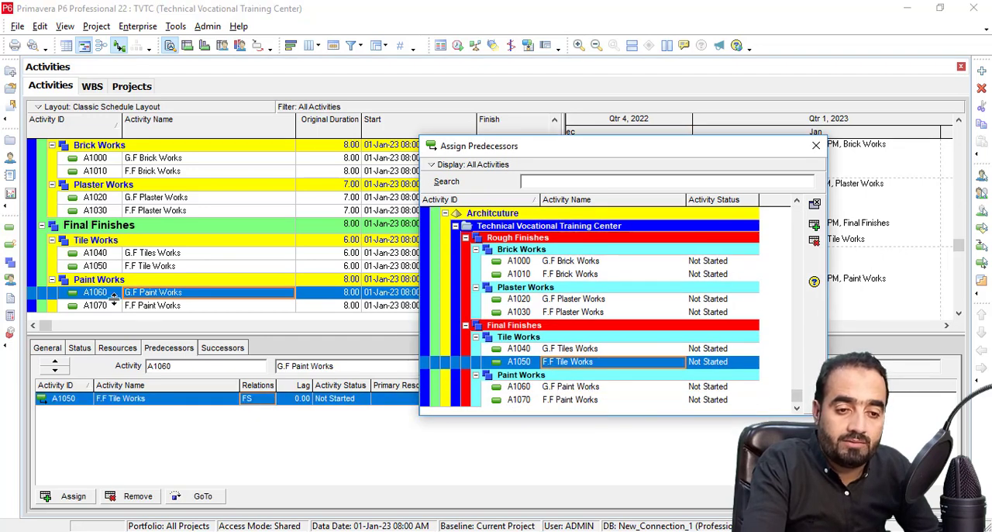
pyautogui.click(151, 306)
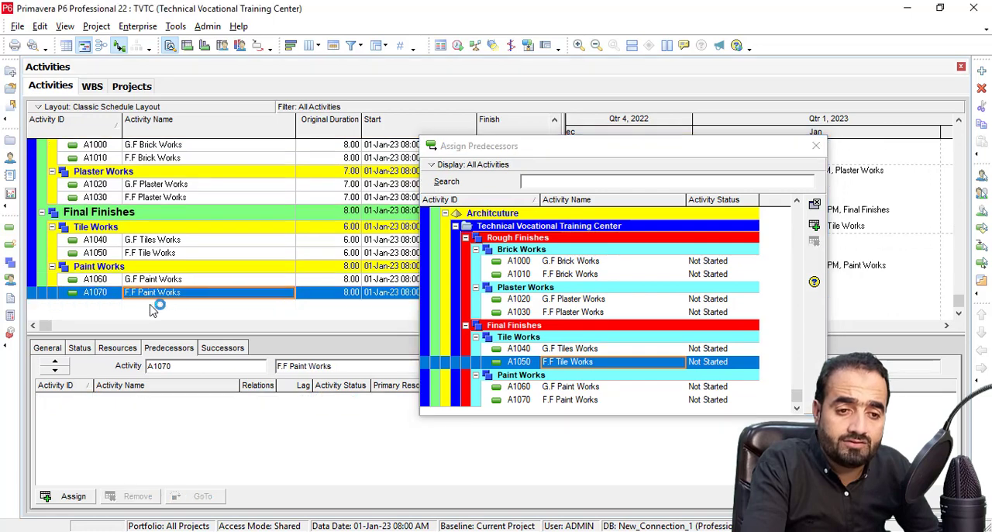
pyautogui.doubleClick(553, 388)
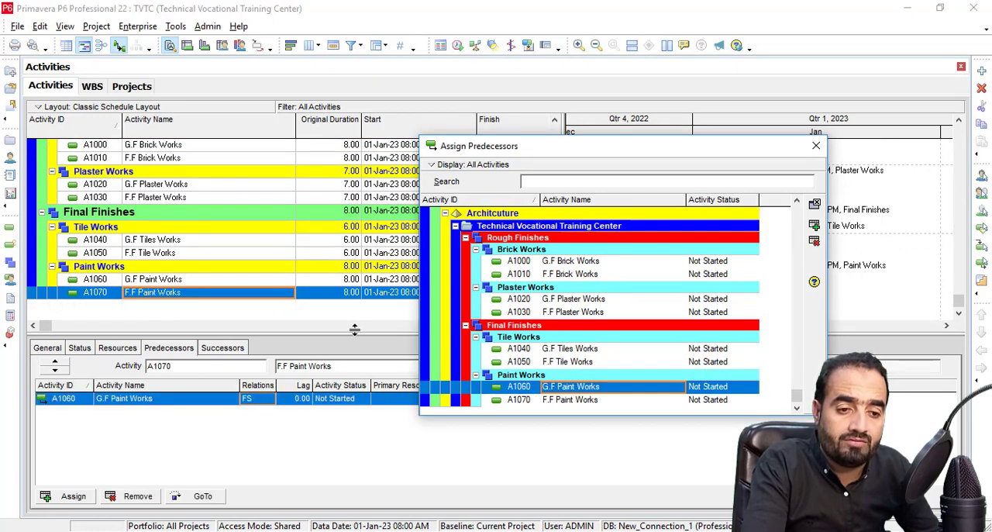
pyautogui.click(818, 149)
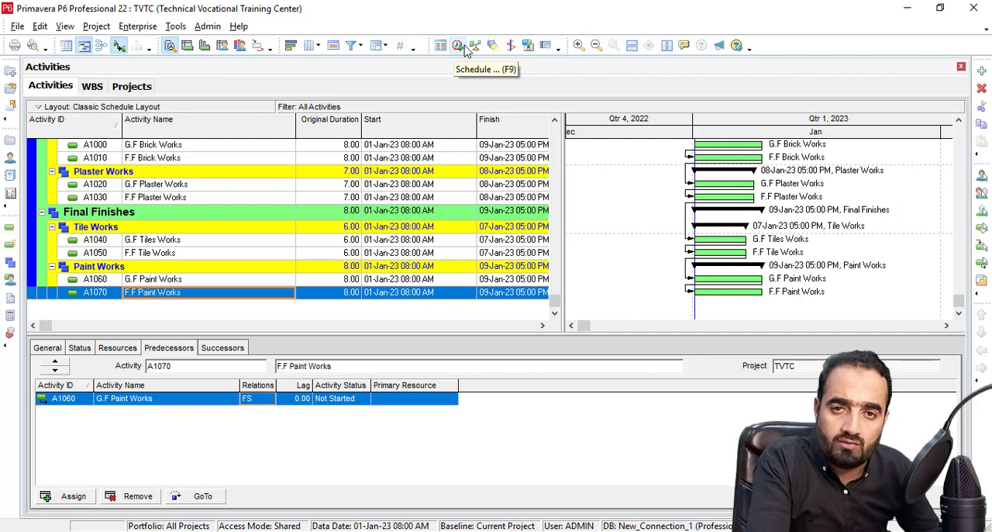
pyautogui.scroll(1, 485, 142)
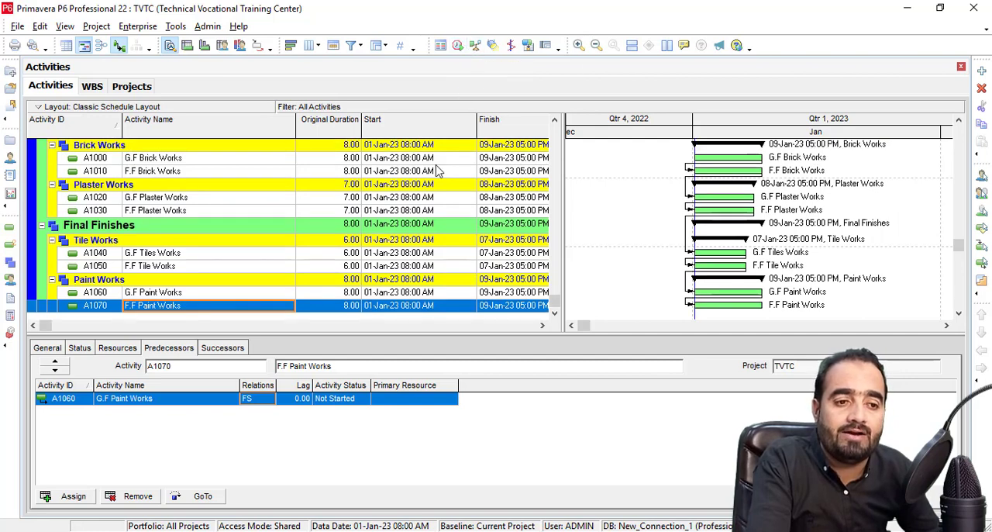
# Close the Technical Vocational Training Center project and review its schedule dates and defaults for new activities.
pyautogui.click(10, 147)
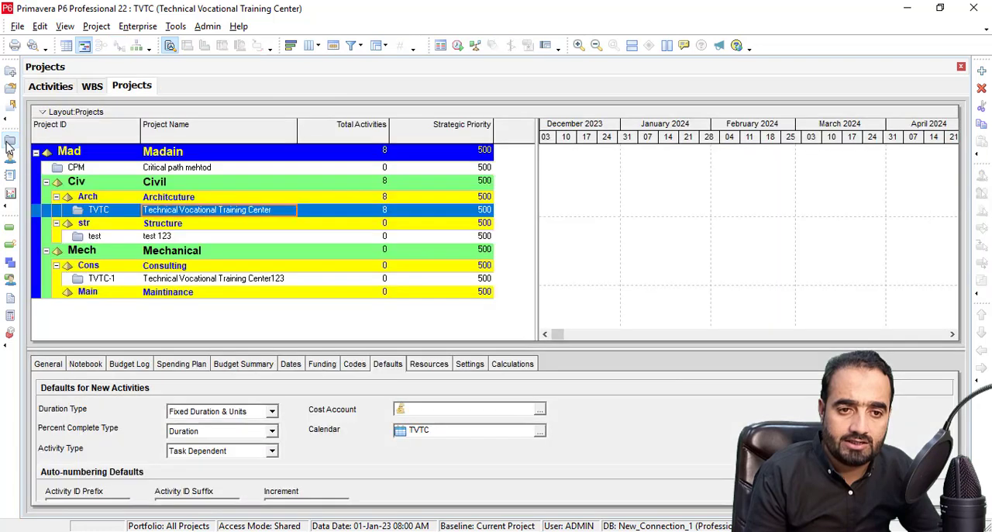
pyautogui.click(16, 26)
pyautogui.click(43, 75)
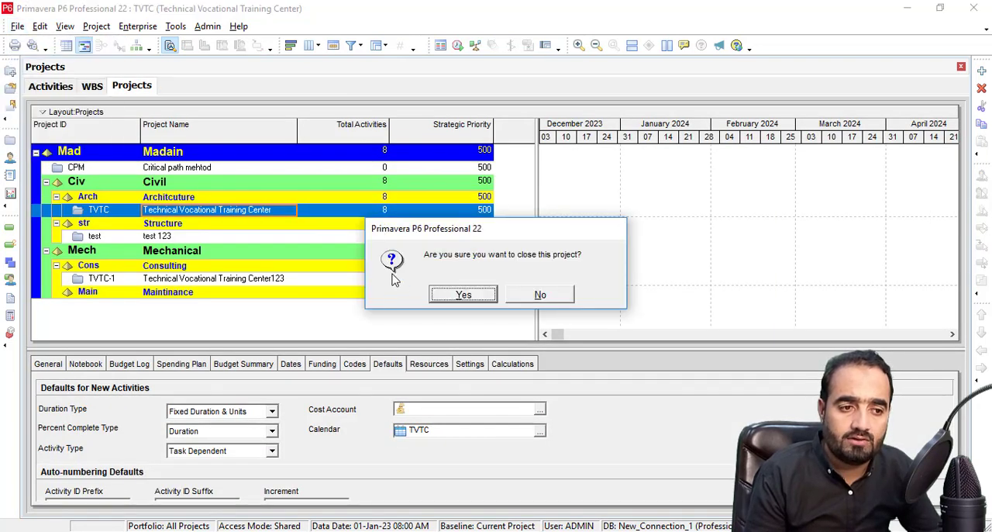
pyautogui.click(456, 295)
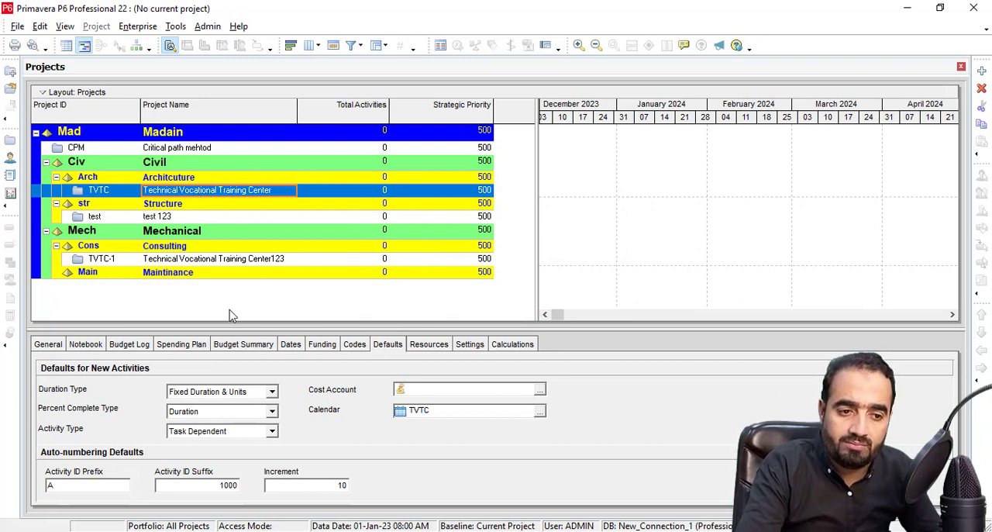
pyautogui.click(292, 346)
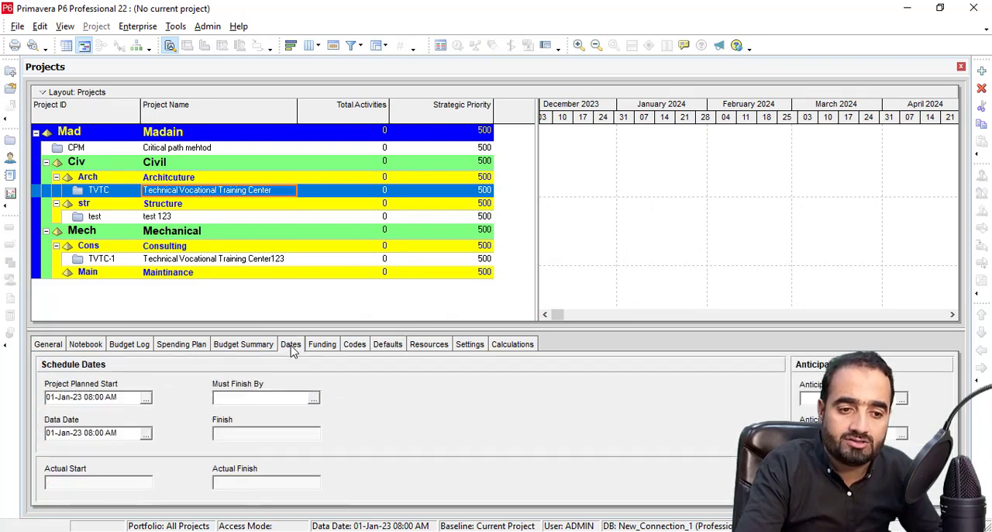
pyautogui.click(390, 349)
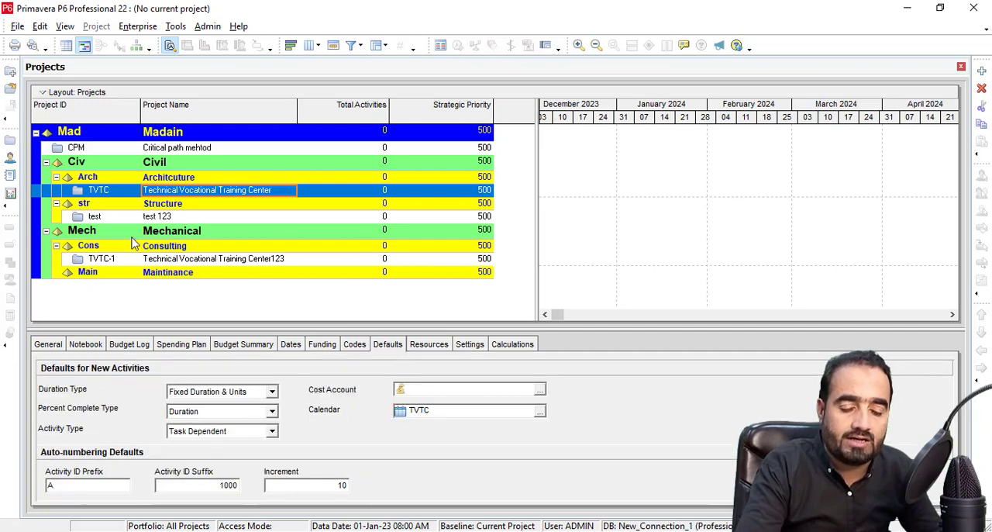
# Review the global calendars and check which one is marked as default.
pyautogui.click(17, 26)
pyautogui.moveTo(43, 27)
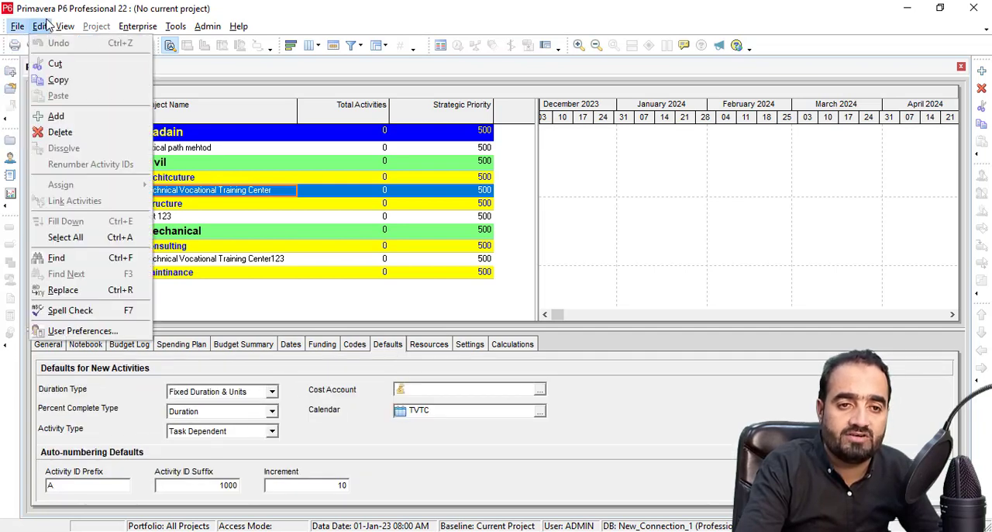
pyautogui.moveTo(137, 26)
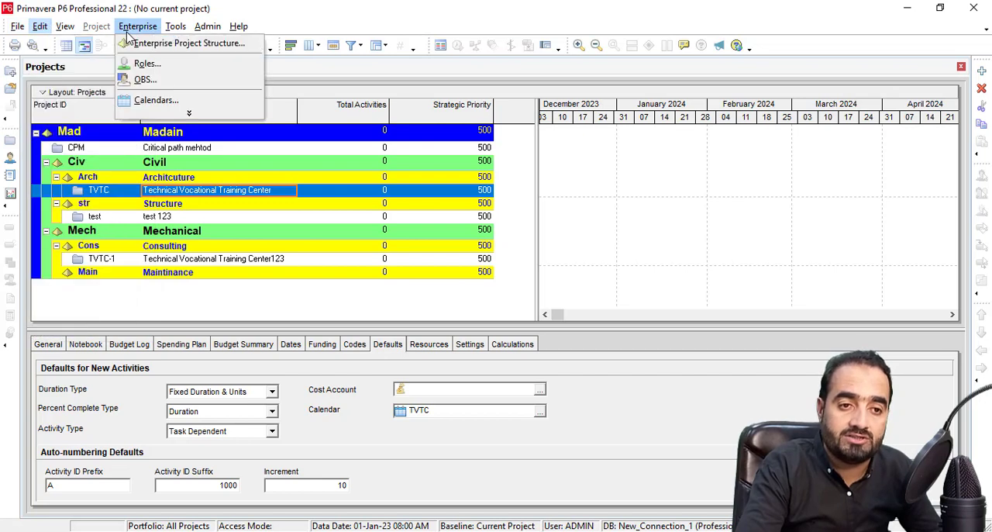
pyautogui.click(159, 100)
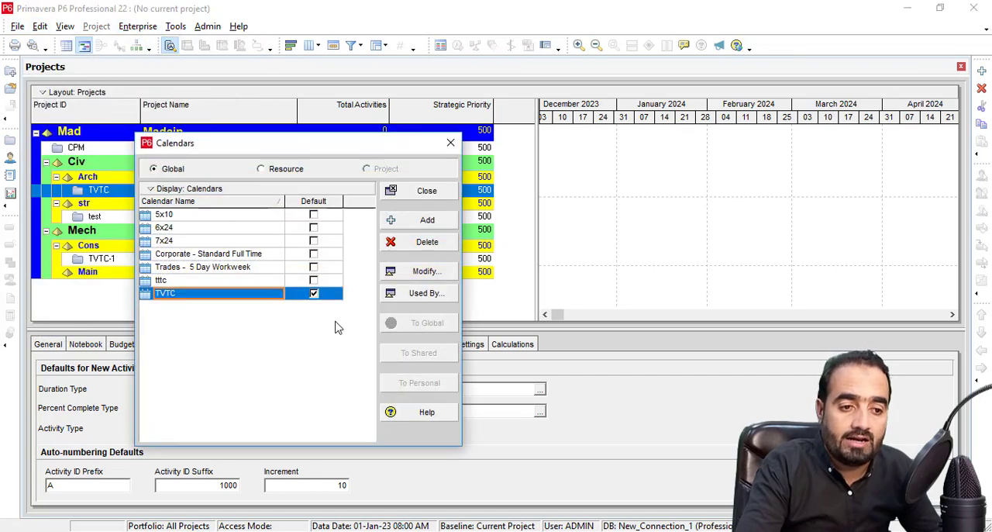
pyautogui.click(449, 144)
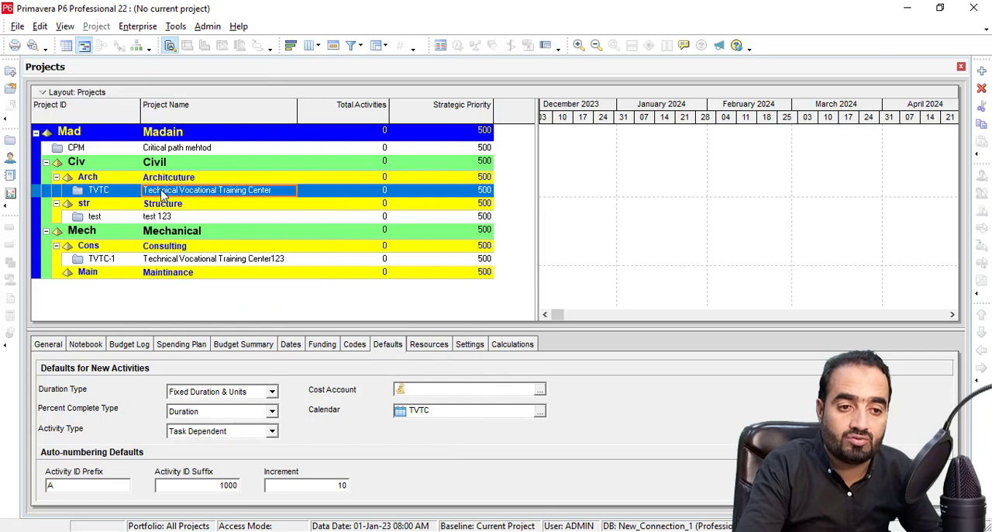
# Reopen the Technical Vocational Training Center project and schedule it with the All Projects use their own data date option.
pyautogui.rightClick(161, 192)
pyautogui.click(194, 171)
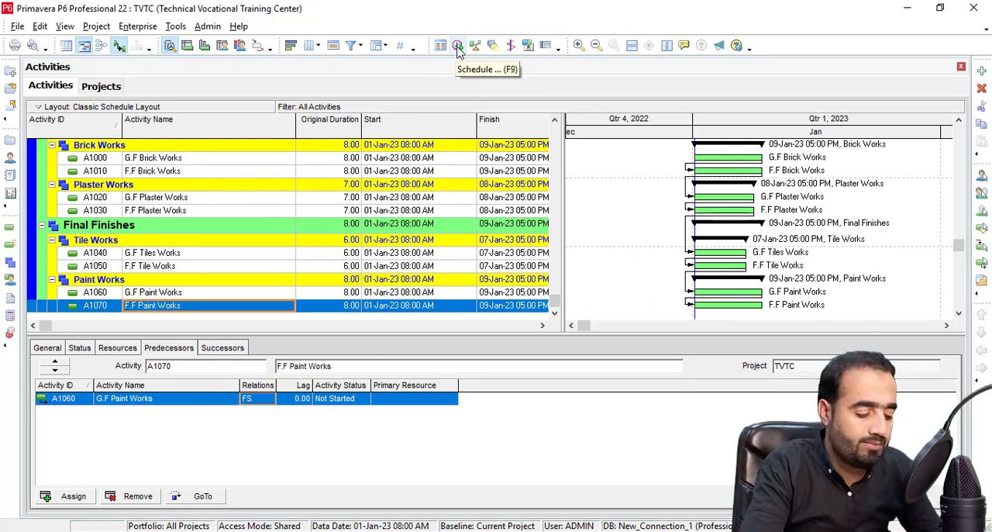
pyautogui.click(458, 47)
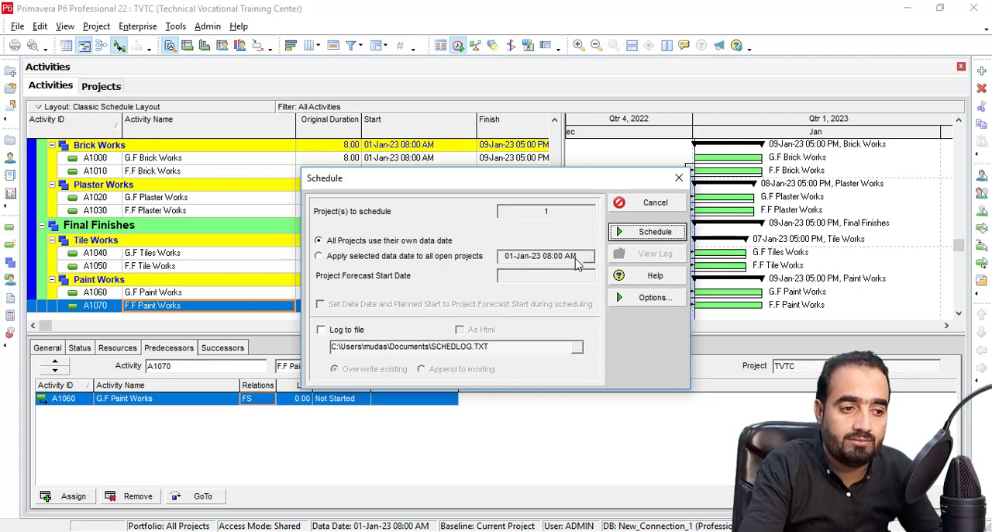
pyautogui.click(353, 241)
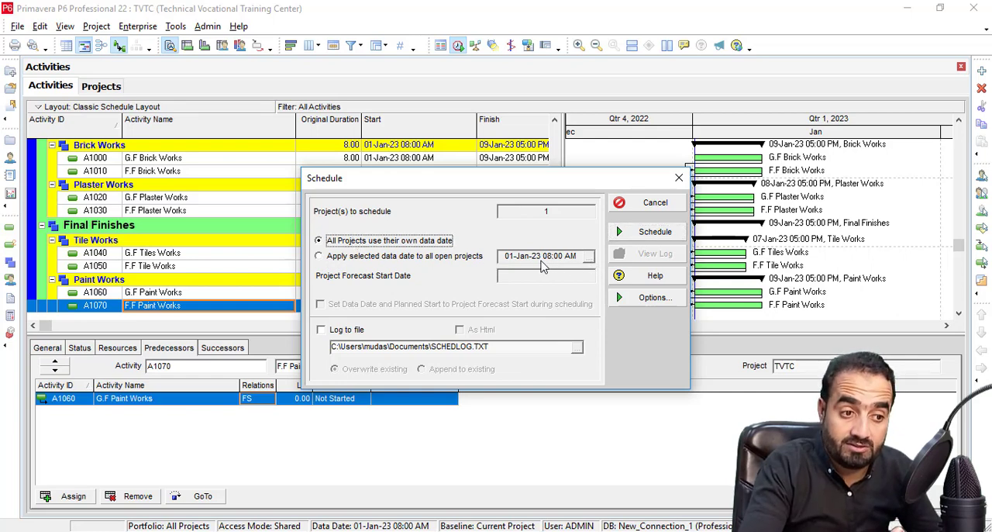
pyautogui.click(352, 261)
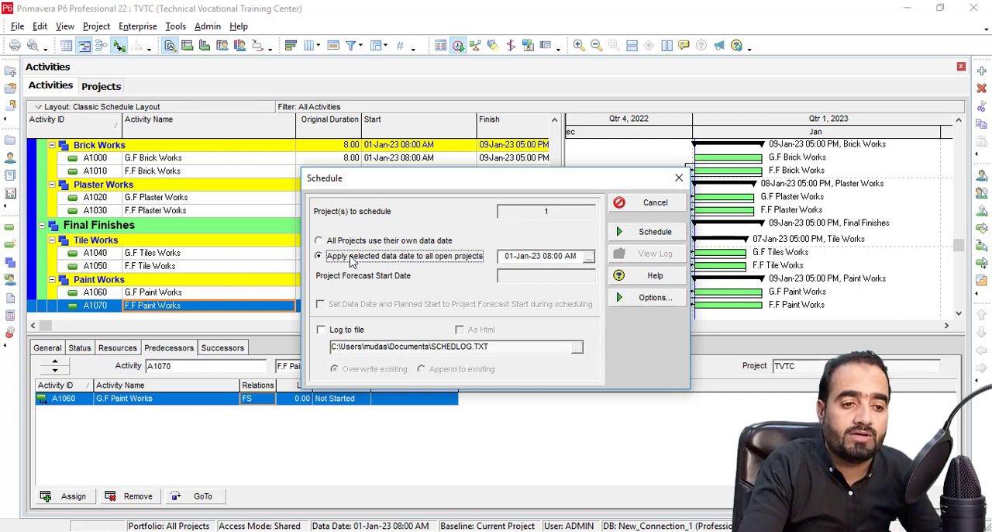
pyautogui.click(590, 257)
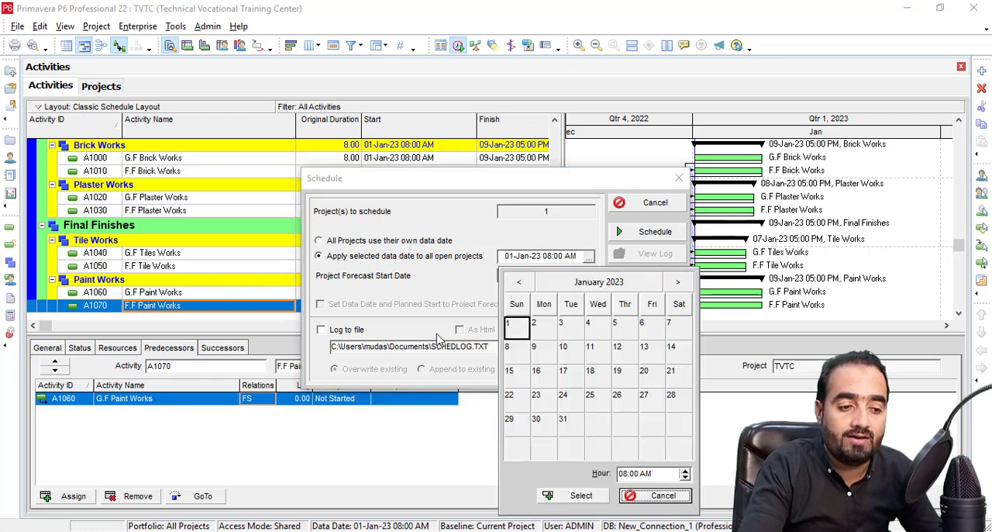
pyautogui.click(651, 495)
pyautogui.click(328, 244)
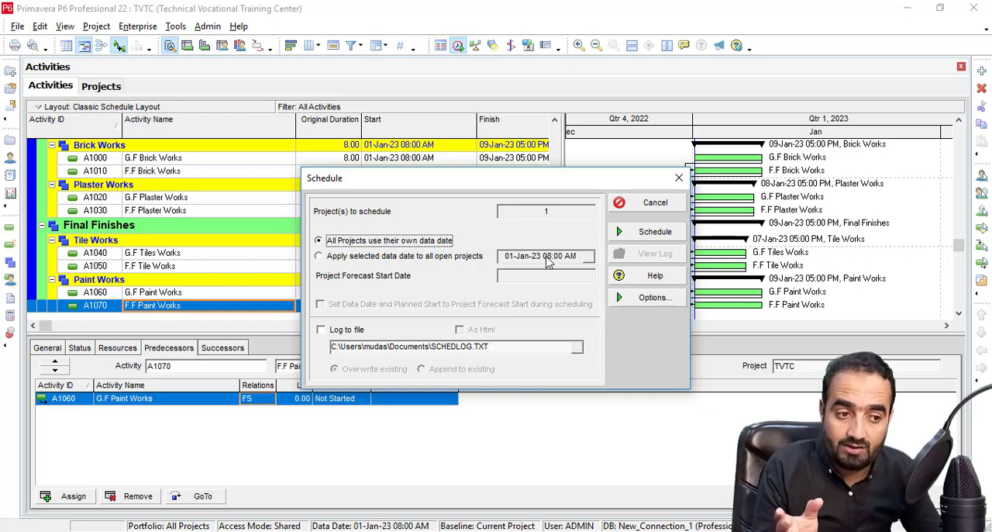
pyautogui.click(650, 232)
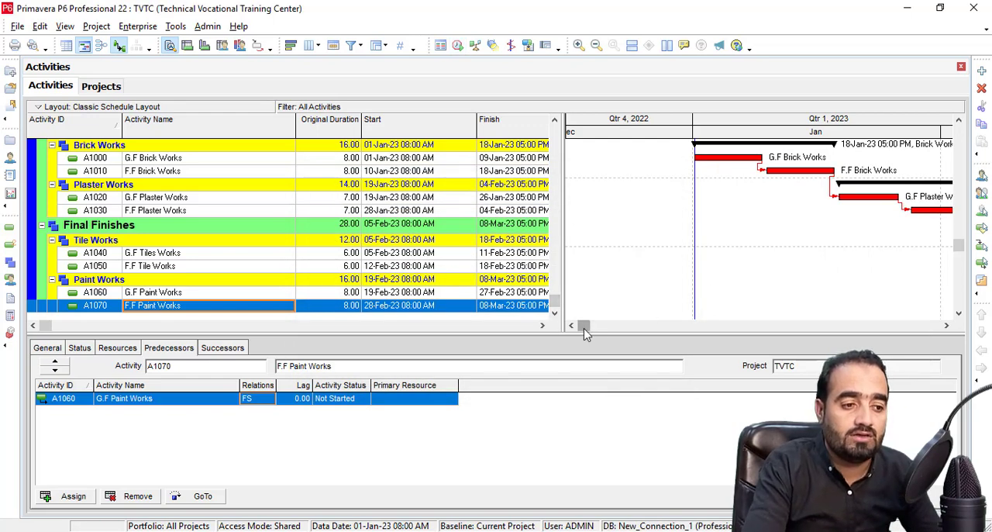
# Compress the Gantt chart timescale to show months and review the scheduled bars from Brick Works to Paint Works.
pyautogui.moveTo(585, 329); pyautogui.dragTo(620, 341)
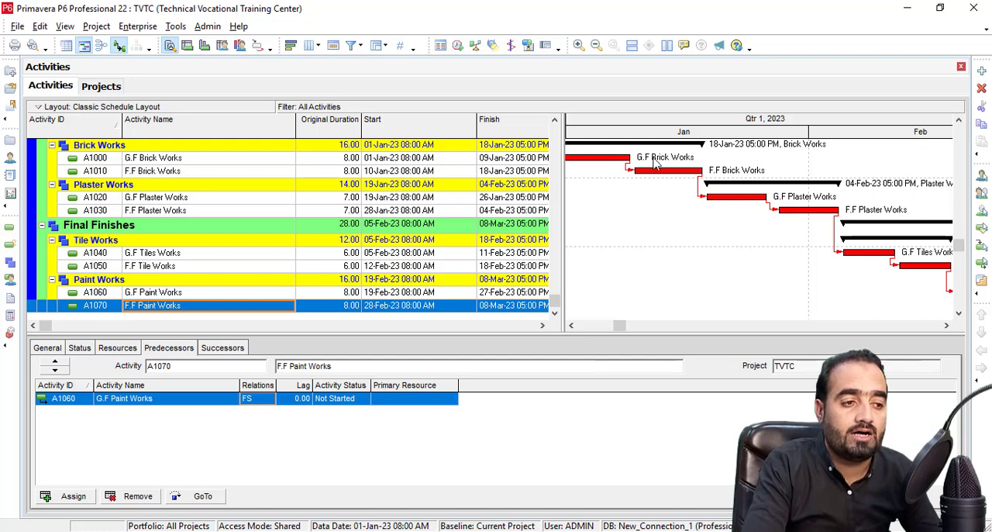
pyautogui.moveTo(675, 134); pyautogui.dragTo(615, 138)
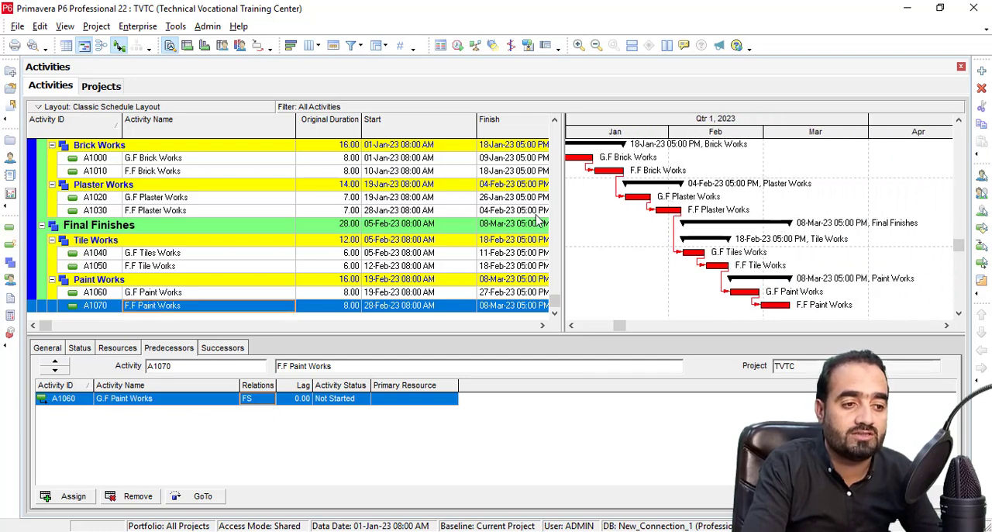
pyautogui.scroll(1, 492, 237)
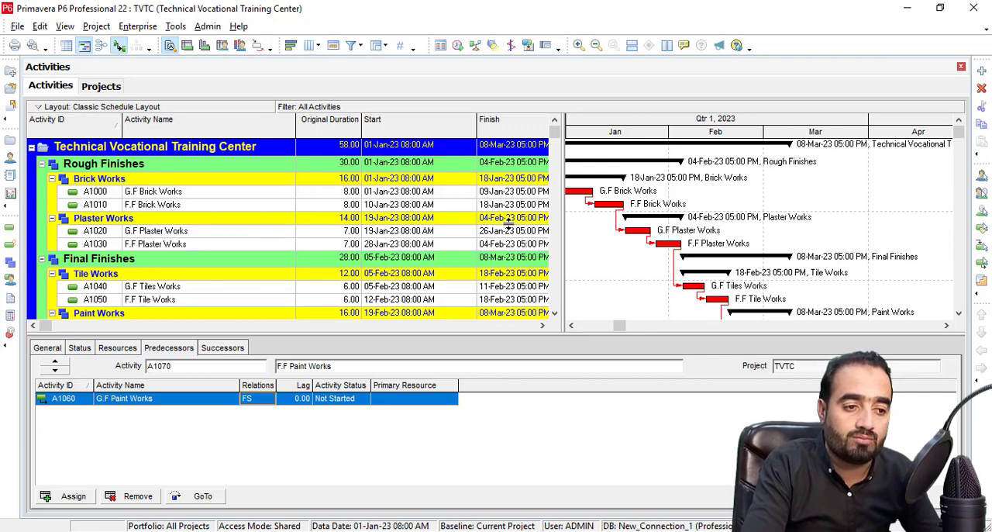
pyautogui.scroll(-1, 508, 239)
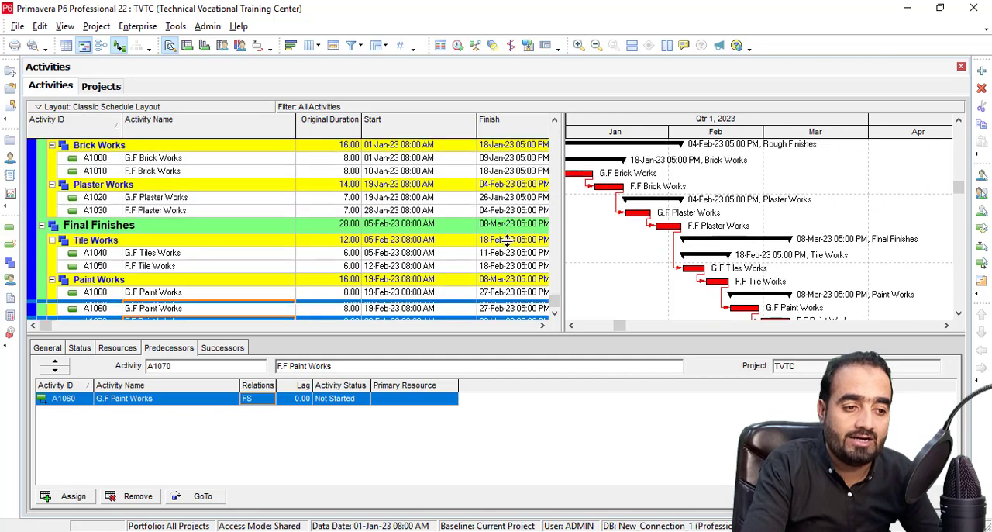
pyautogui.scroll(1, 496, 250)
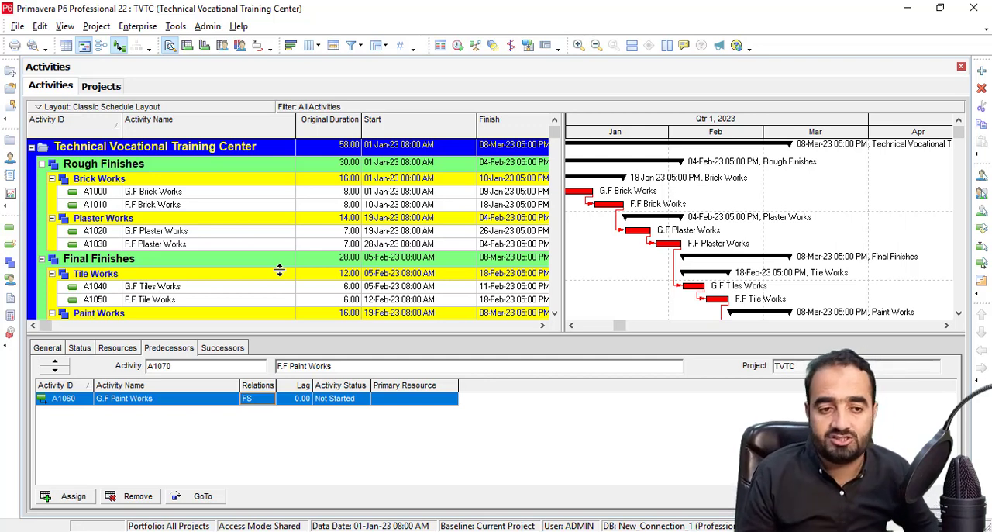
# Review the relationship types available for F.F Paint Works' predecessor, keeping FS.
pyautogui.click(269, 402)
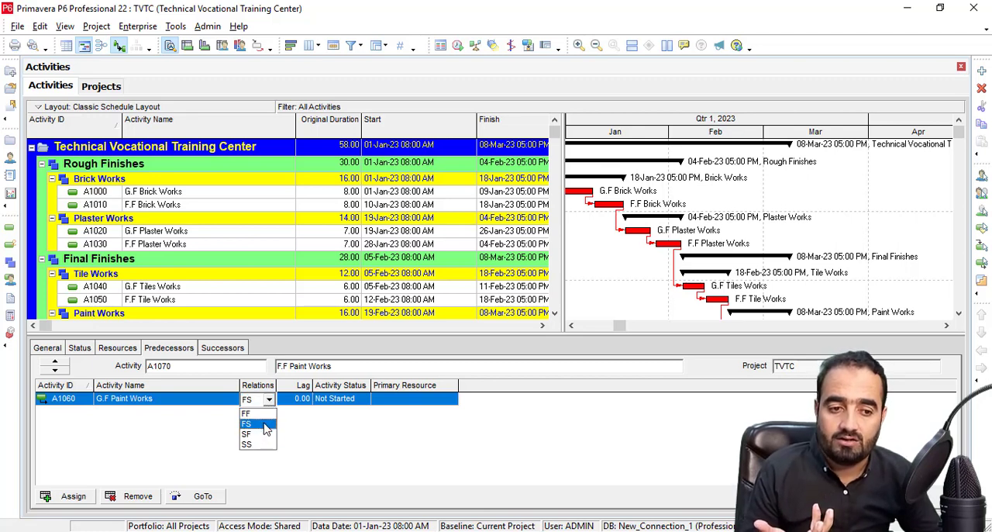
pyautogui.click(265, 425)
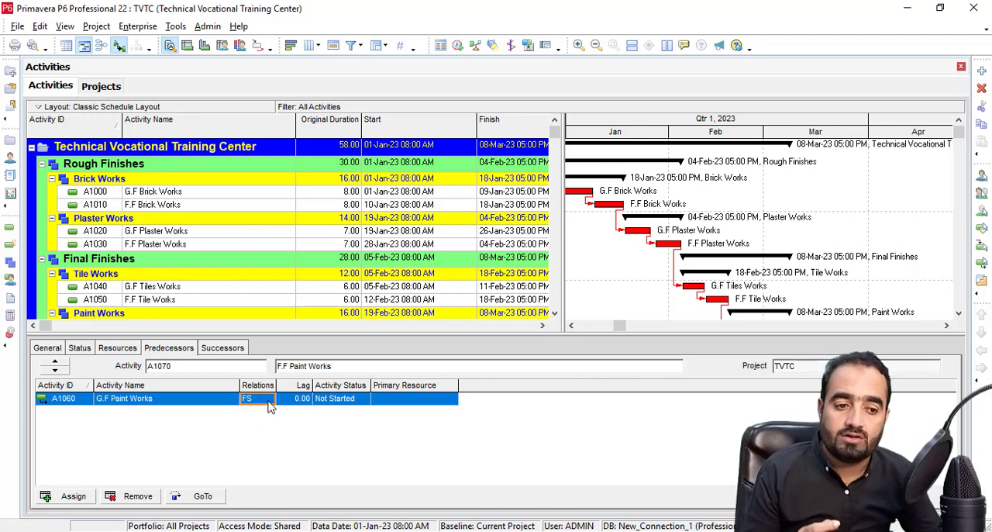